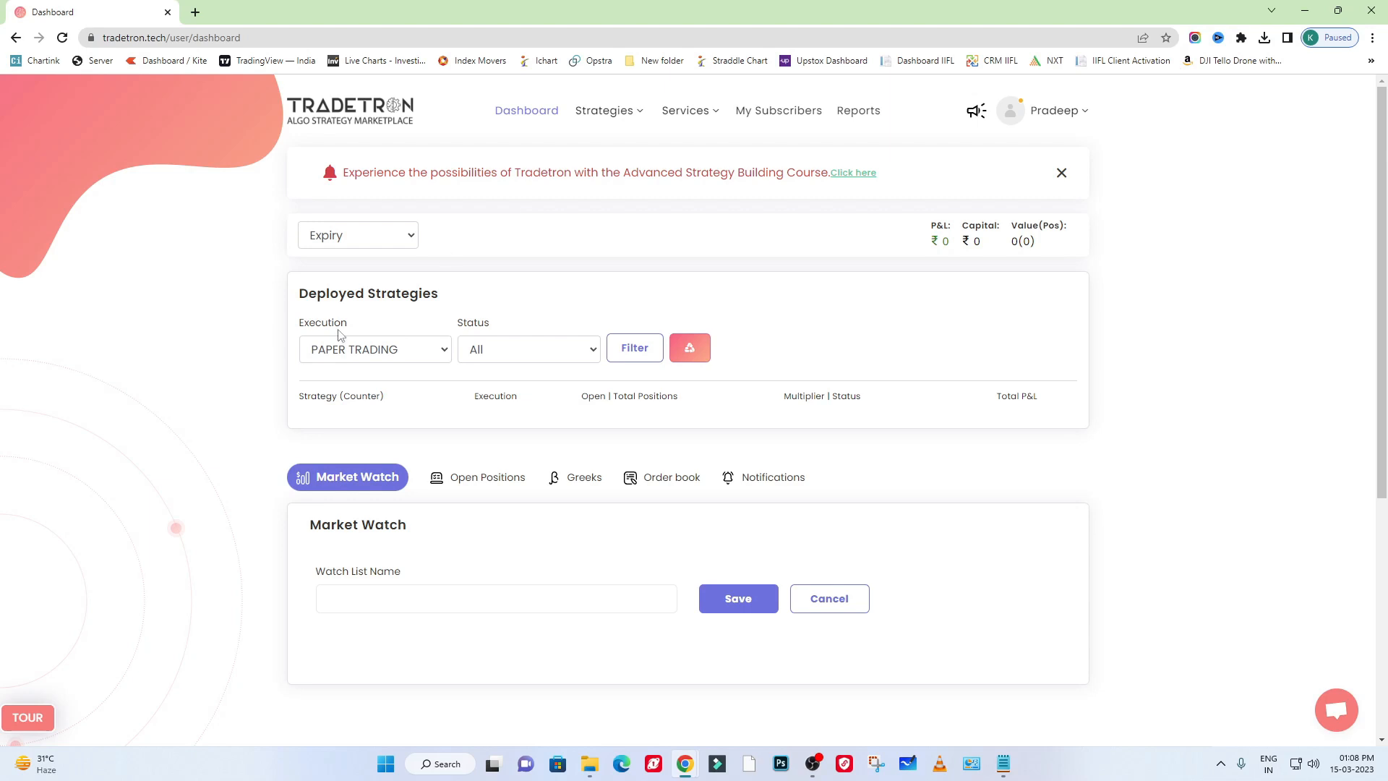
pyautogui.moveTo(376, 169); pyautogui.dragTo(727, 169)
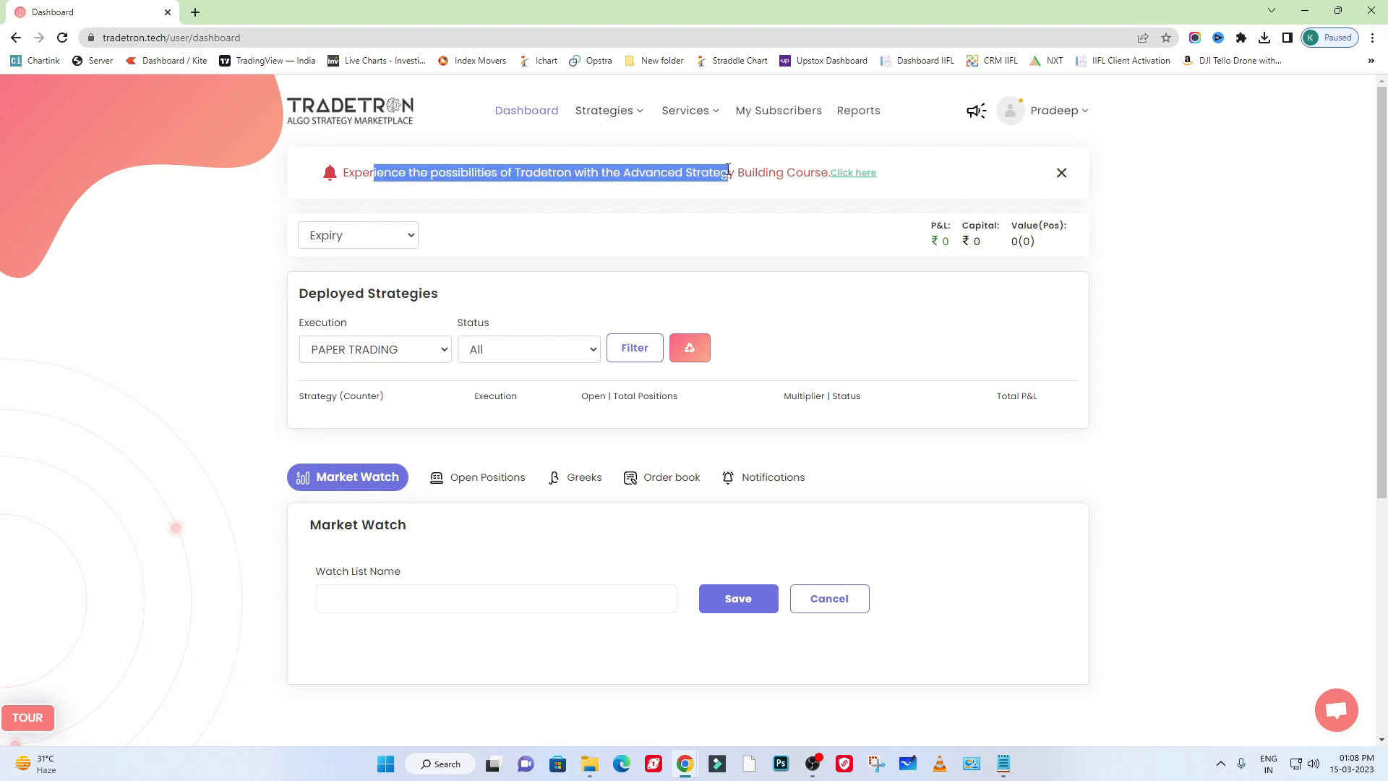
pyautogui.click(720, 224)
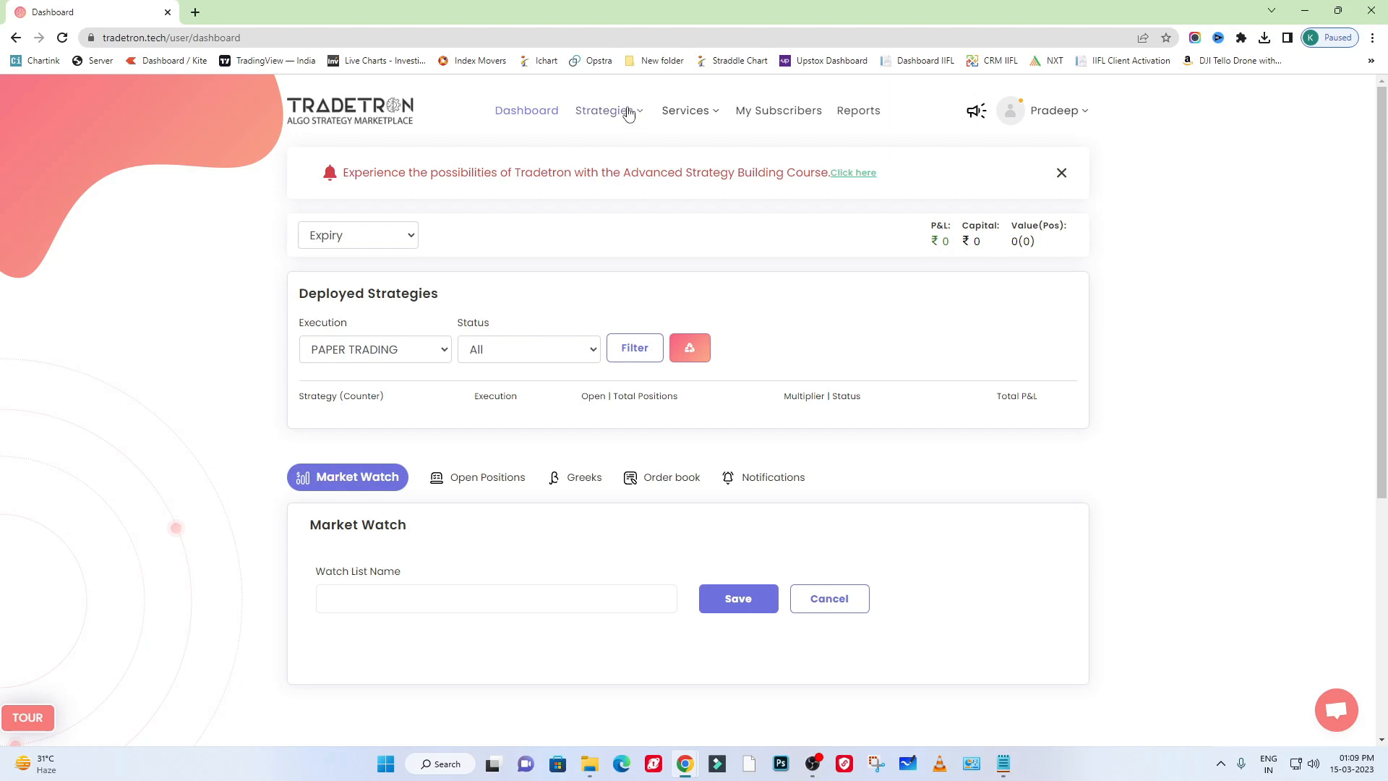
# - Create a new strategy and name it Test123
pyautogui.click(628, 114)
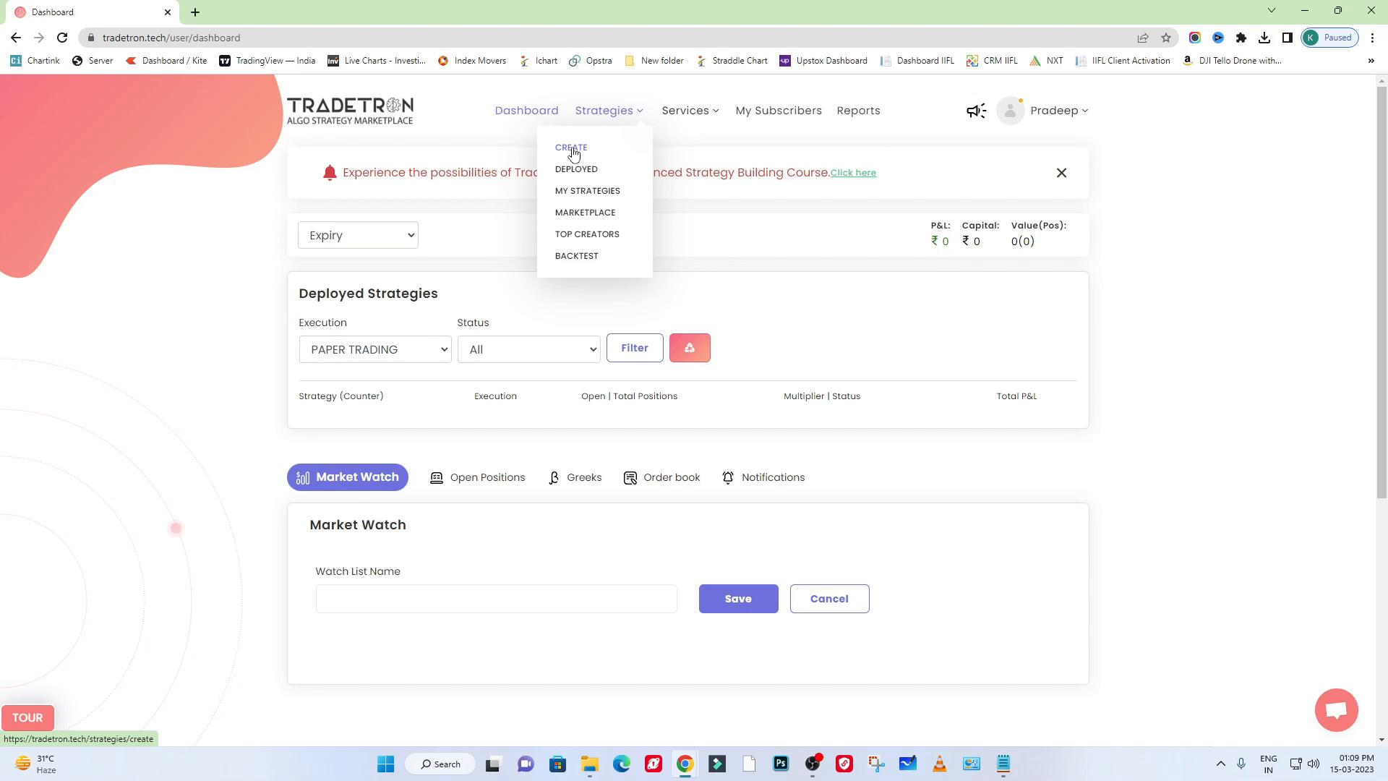
pyautogui.click(572, 148)
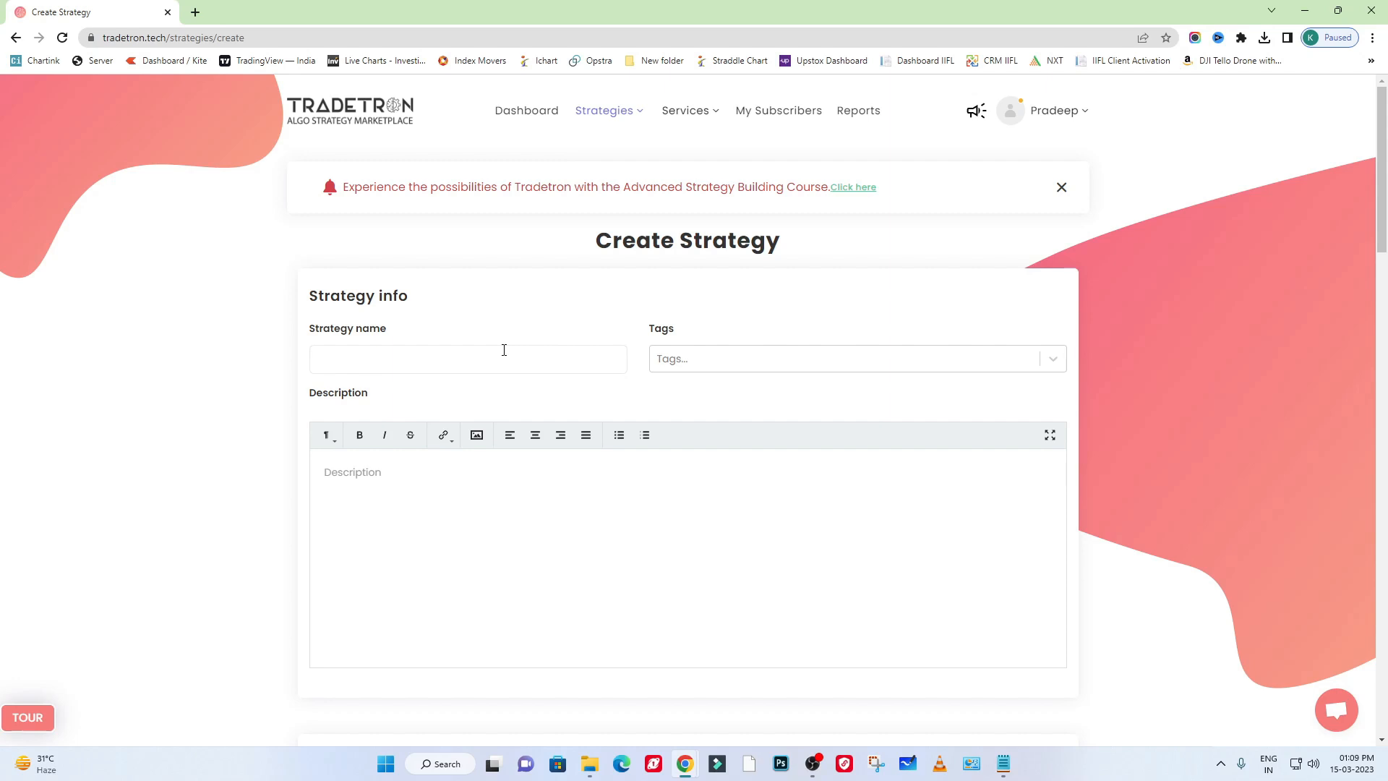
pyautogui.click(358, 354)
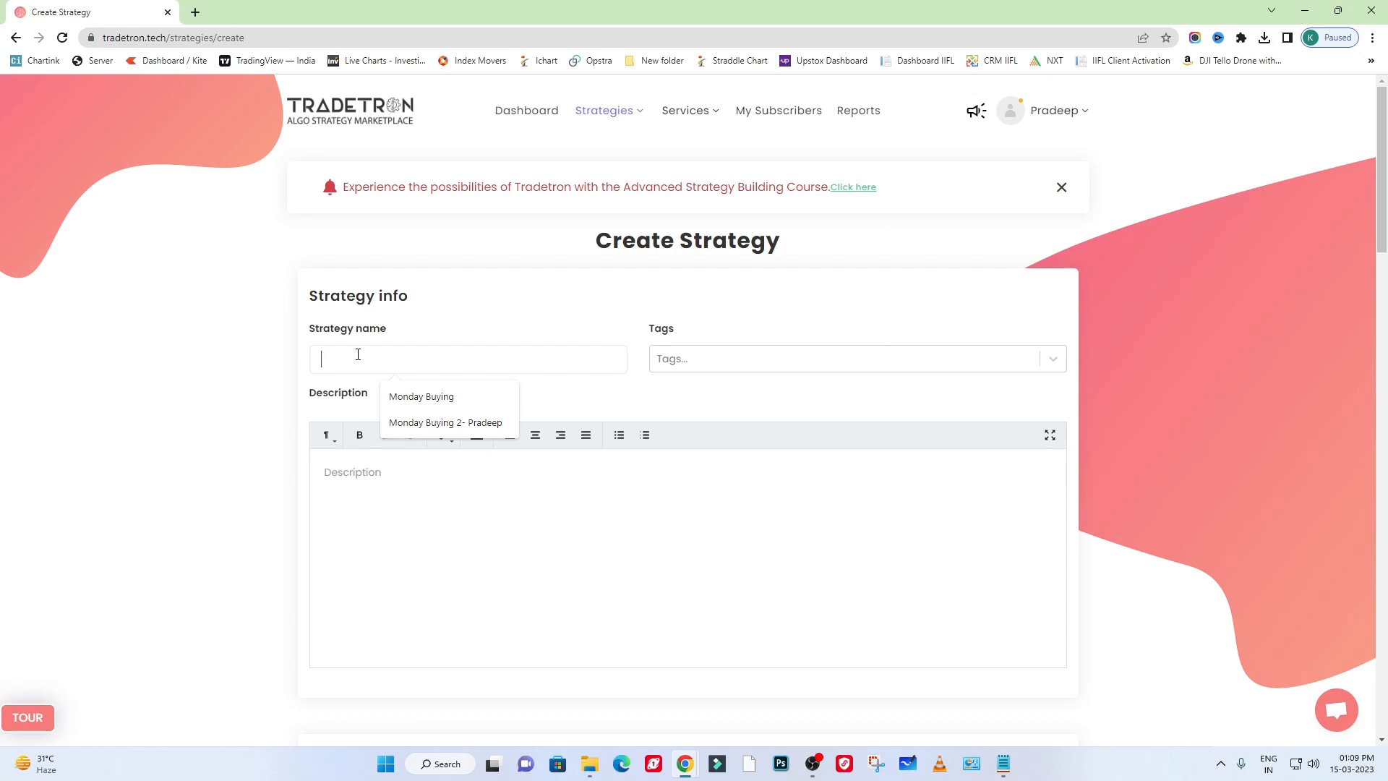
pyautogui.write('Test123')
pyautogui.doubleClick(358, 354)
# - Enter the first two description lines: "1- Entry 930" and "2- Exit 945"
pyautogui.click(407, 536)
pyautogui.write('1-')
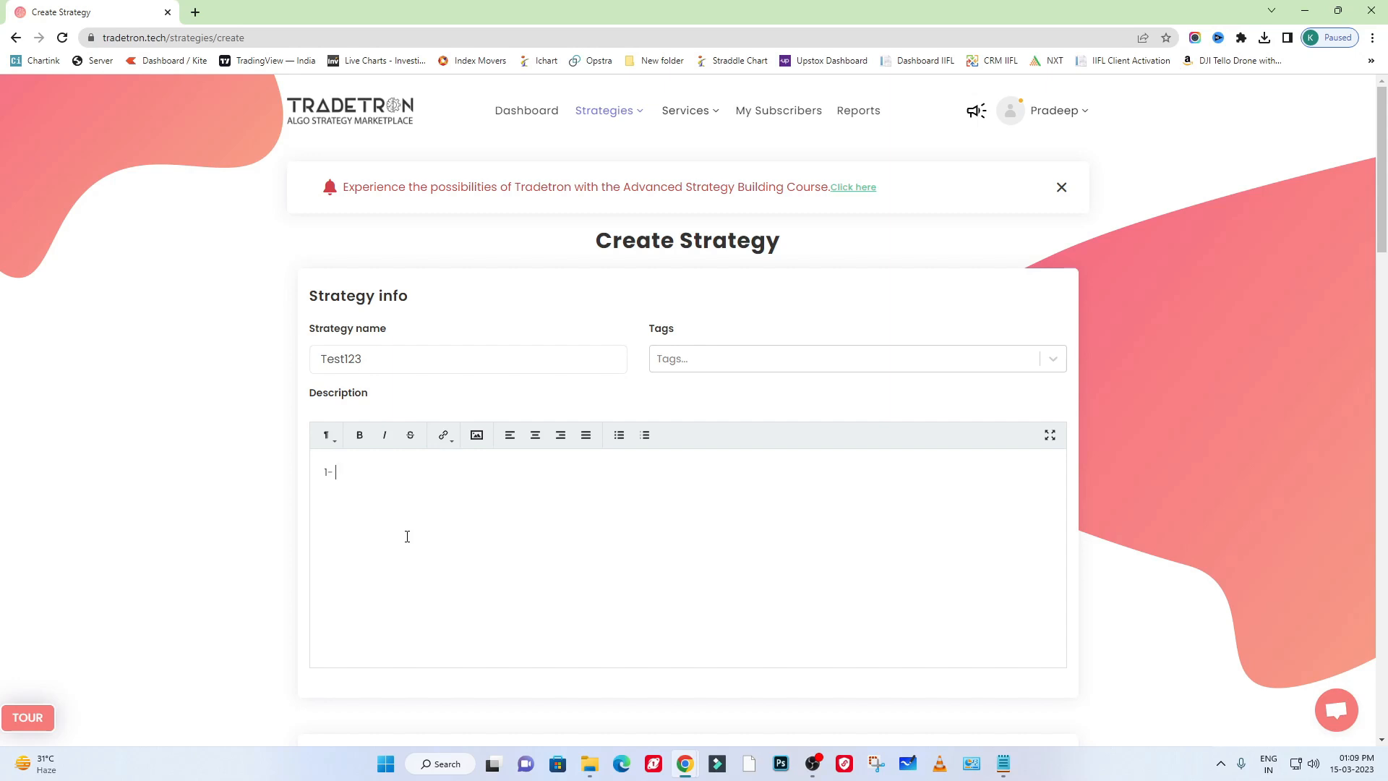
pyautogui.write('Entry ')
pyautogui.write('93')
pyautogui.write('0 ')
pyautogui.write('2- Exit ')
pyautogui.write('945 ')
pyautogui.write('3-')
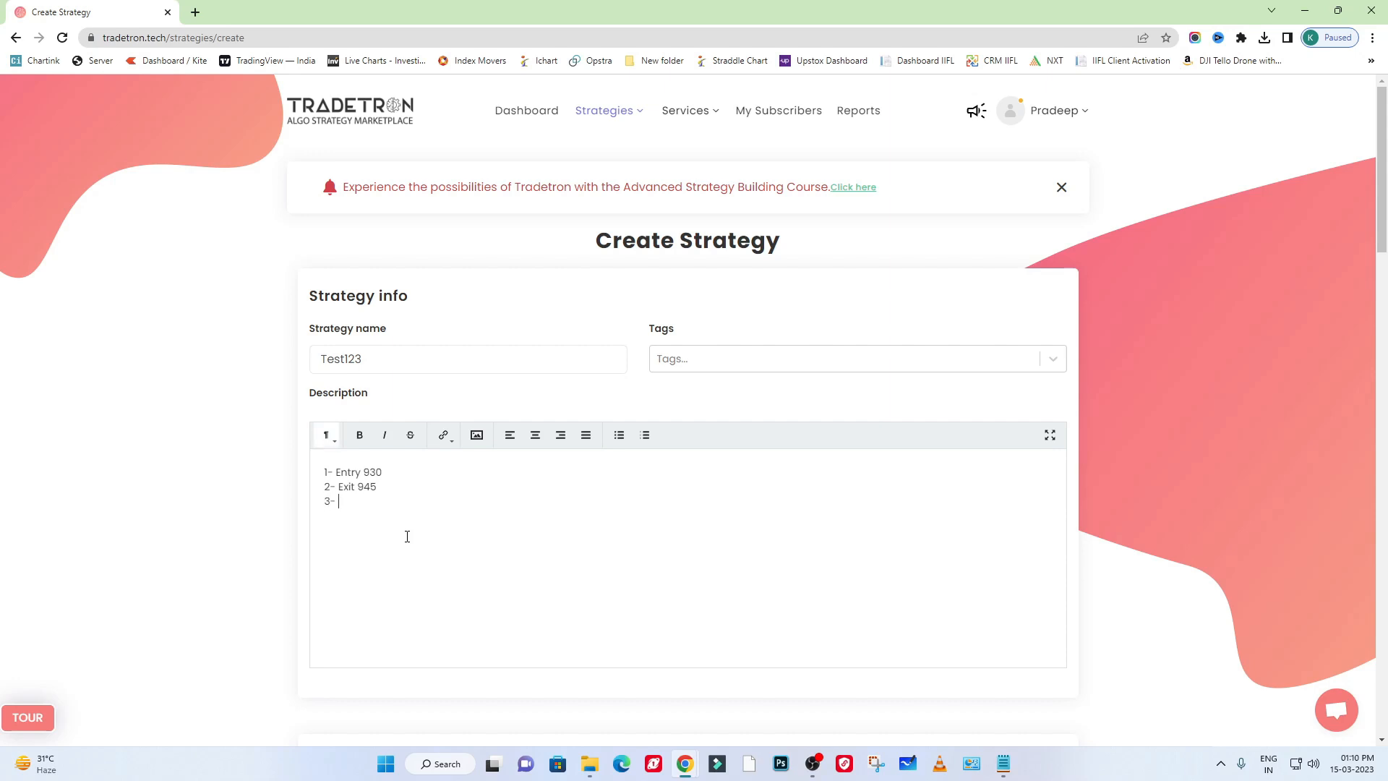
pyautogui.write(' Call Buy ATM')
# - Add two more description lines: "3- Call Buy ATM" and "4- Put Buy ATM"
pyautogui.press('Return')
pyautogui.write('4- Put Buy ATM')
pyautogui.hotkey('ctrl', 'a')
pyautogui.click(533, 539)
# - Examine the Entry section of Set №1 and compare it with the entry line in the strategy description
pyautogui.scroll(-5, 451, 538)
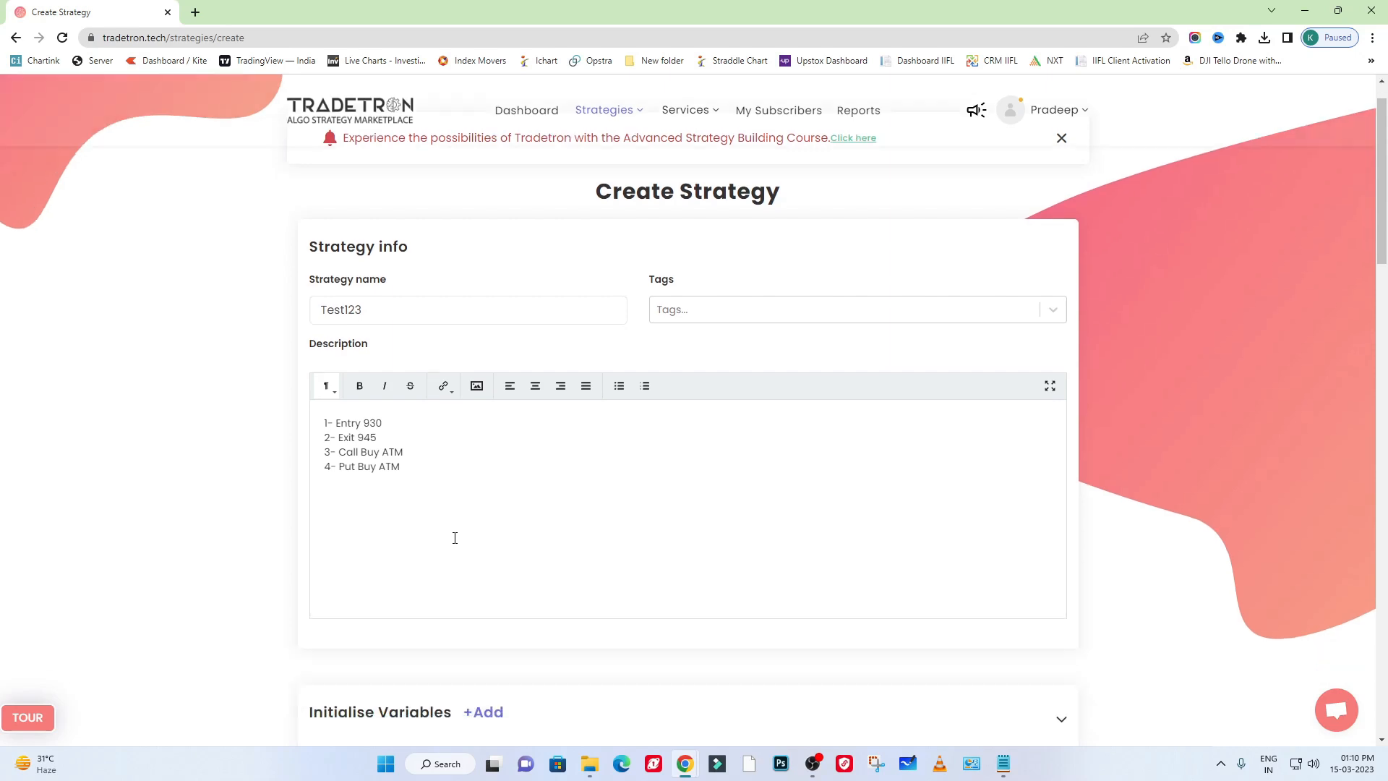
pyautogui.scroll(-2, 474, 491)
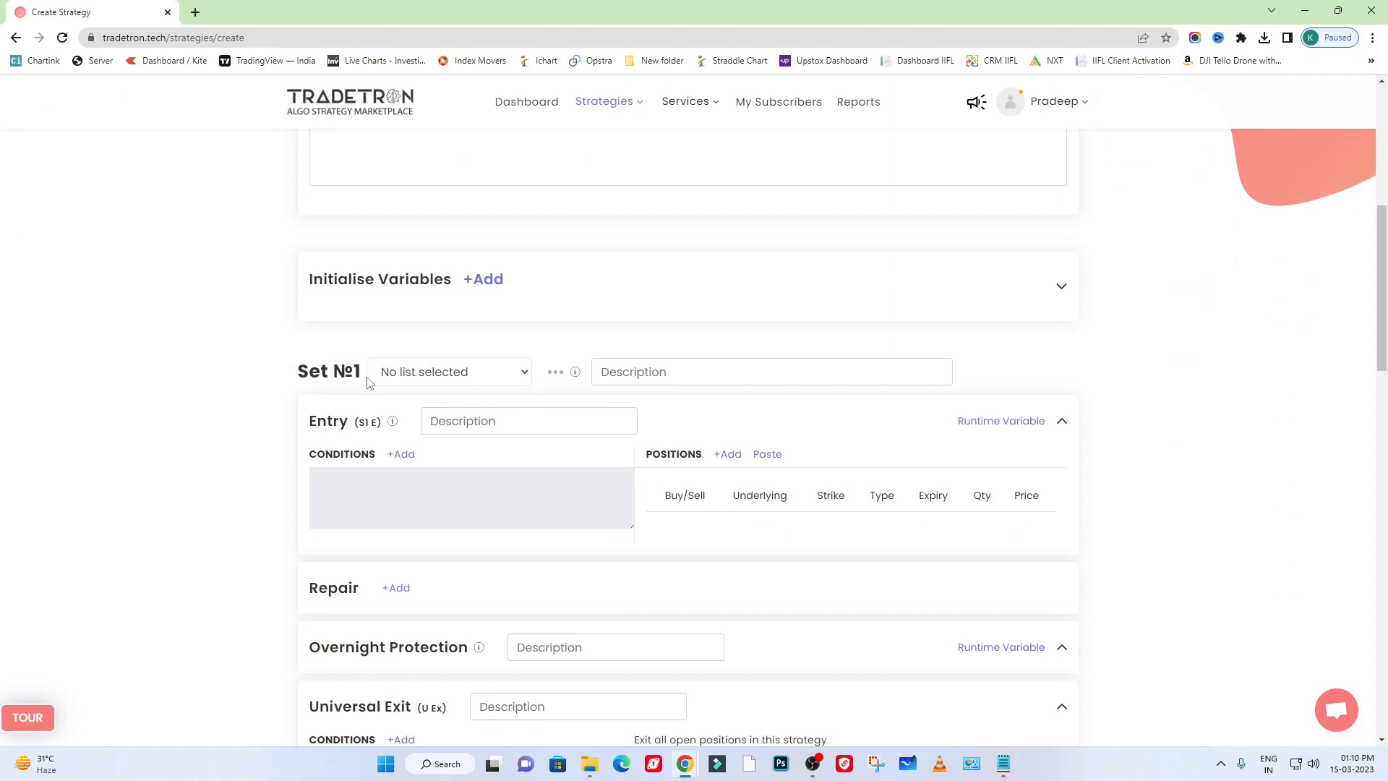
pyautogui.moveTo(296, 372); pyautogui.dragTo(383, 376)
pyautogui.click(310, 363)
pyautogui.moveTo(329, 427); pyautogui.dragTo(359, 422)
pyautogui.click(361, 422)
pyautogui.scroll(3, 414, 520)
pyautogui.moveTo(382, 231); pyautogui.dragTo(323, 232)
pyautogui.scroll(-3, 534, 390)
# - Start an entry condition for Set №1 with the DateTime keyword Time, using NSE as the exchange
pyautogui.click(400, 456)
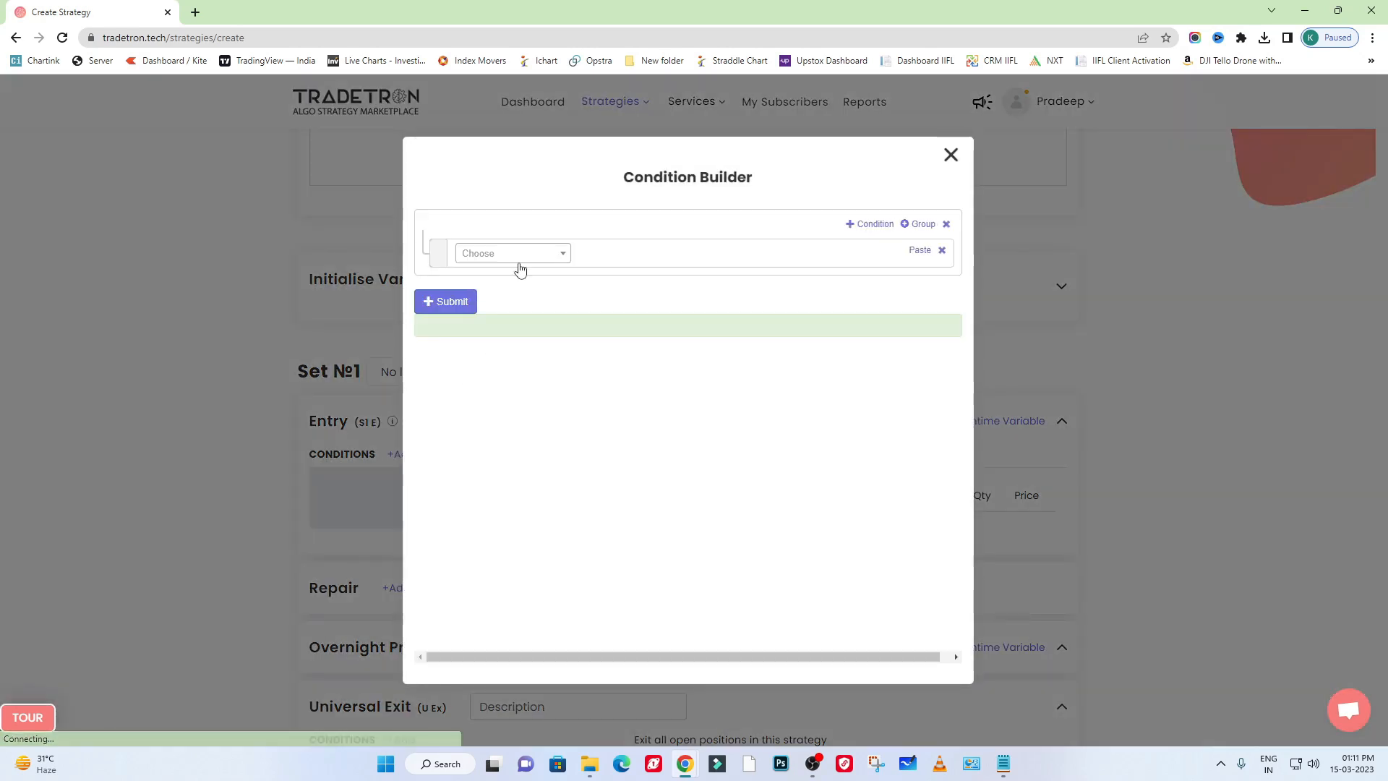
pyautogui.click(517, 258)
pyautogui.write('time')
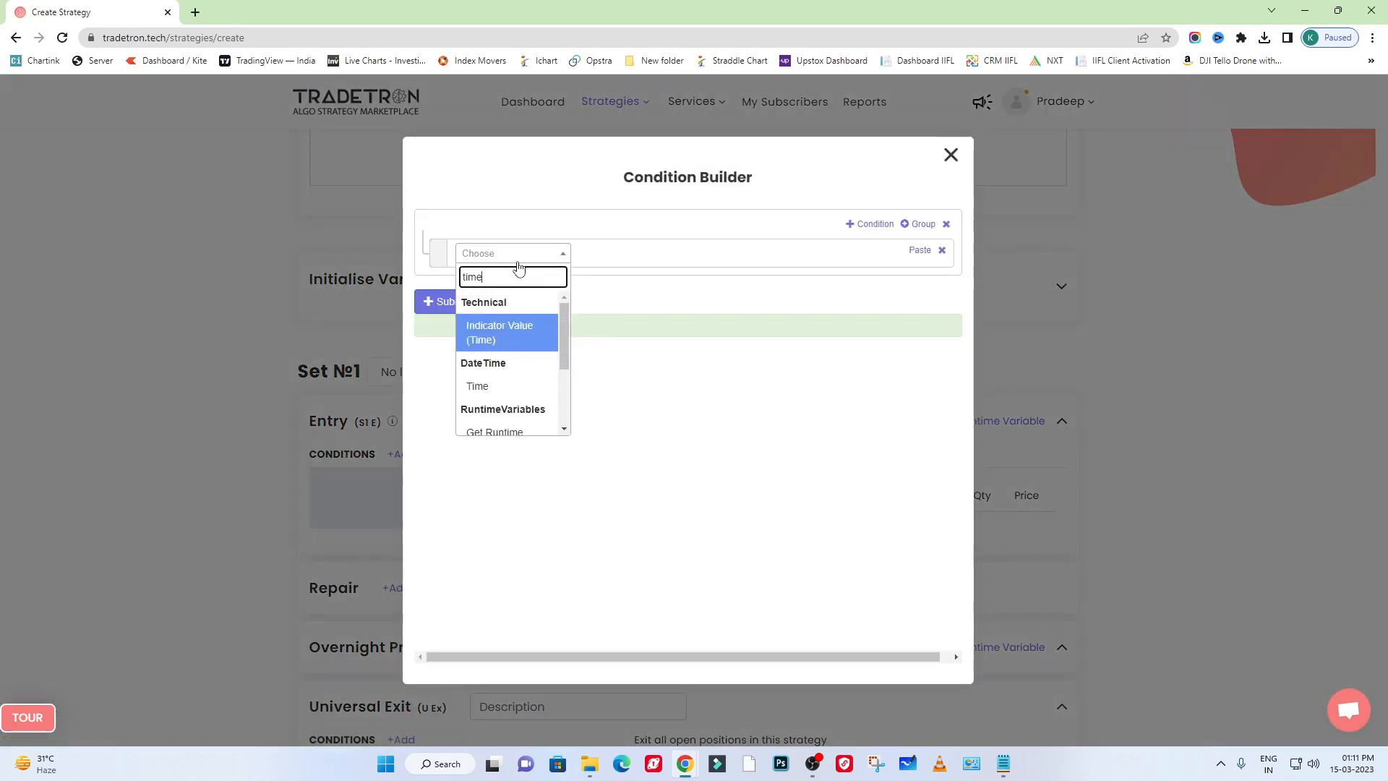
pyautogui.press('Down')
pyautogui.press('Return')
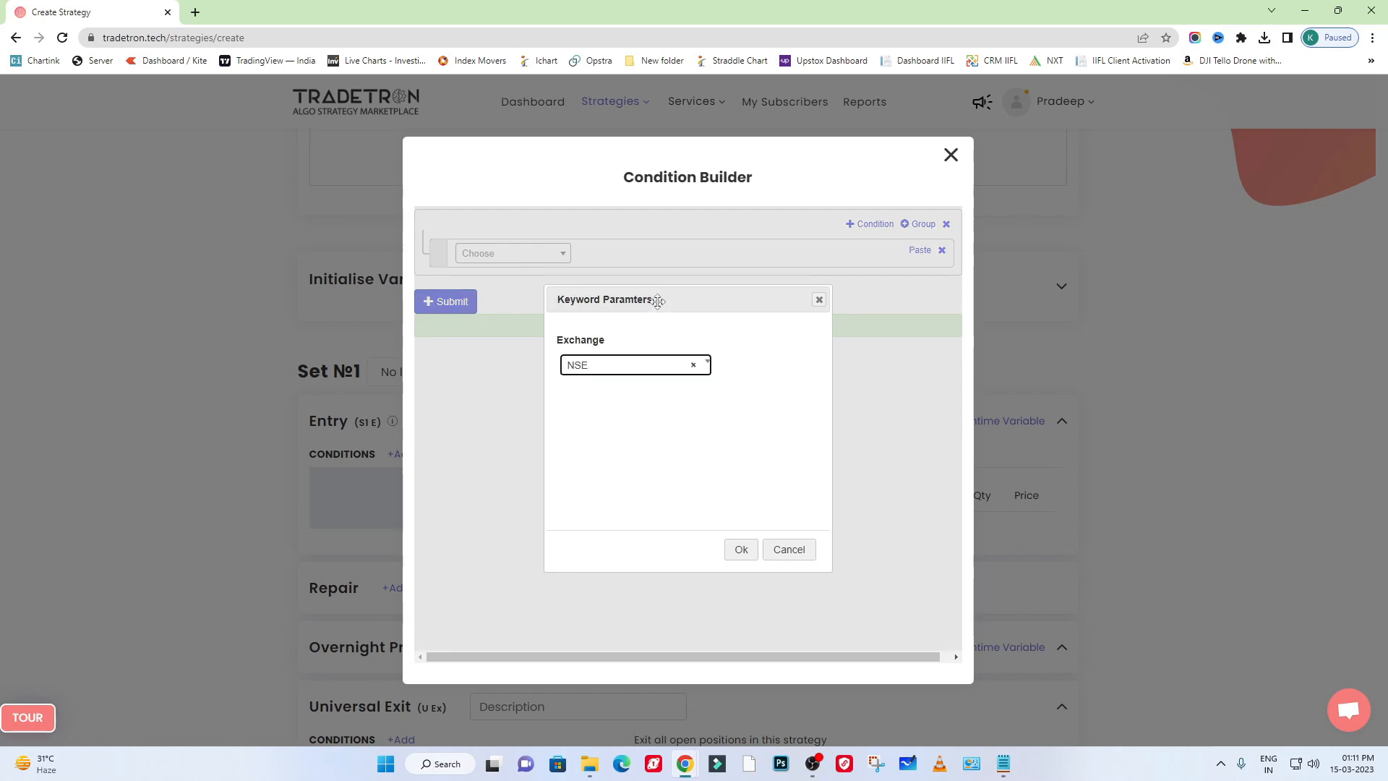
pyautogui.click(602, 367)
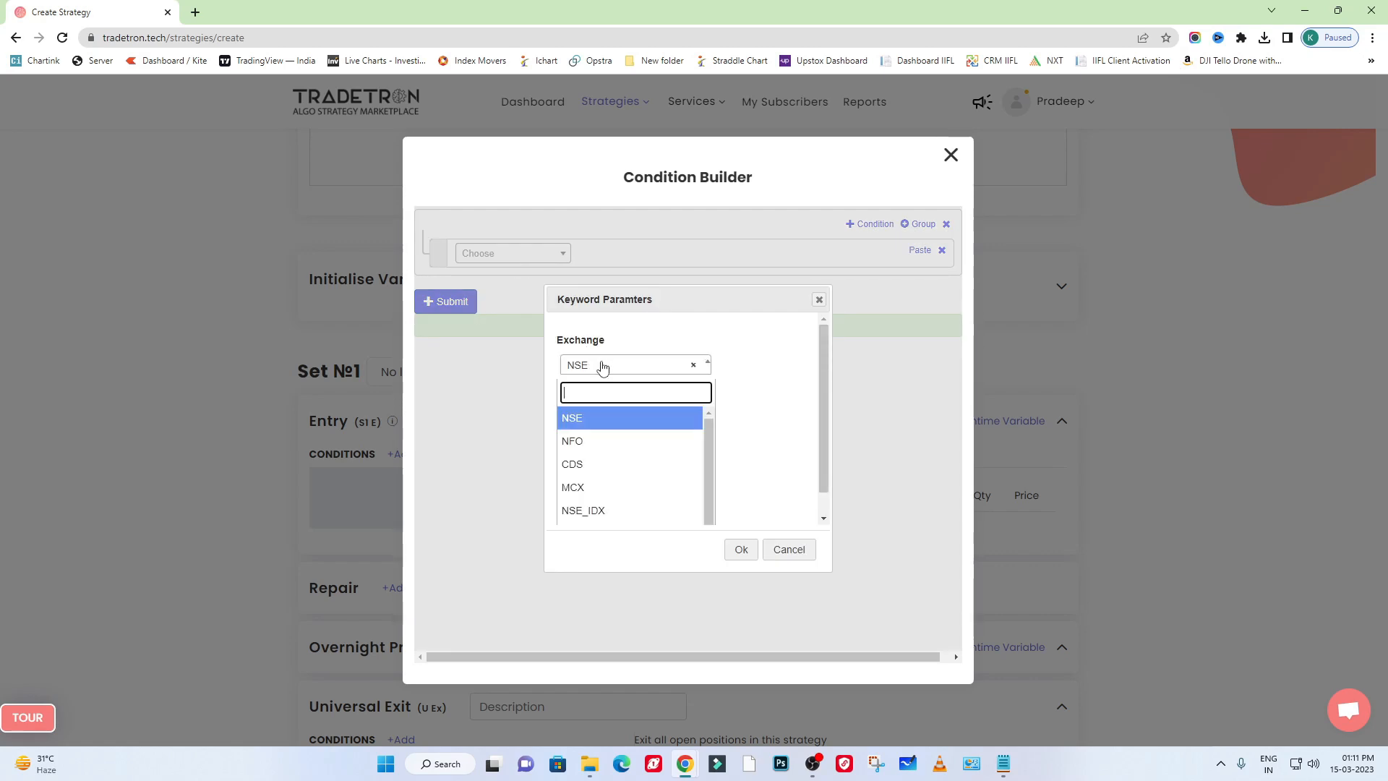
pyautogui.click(635, 420)
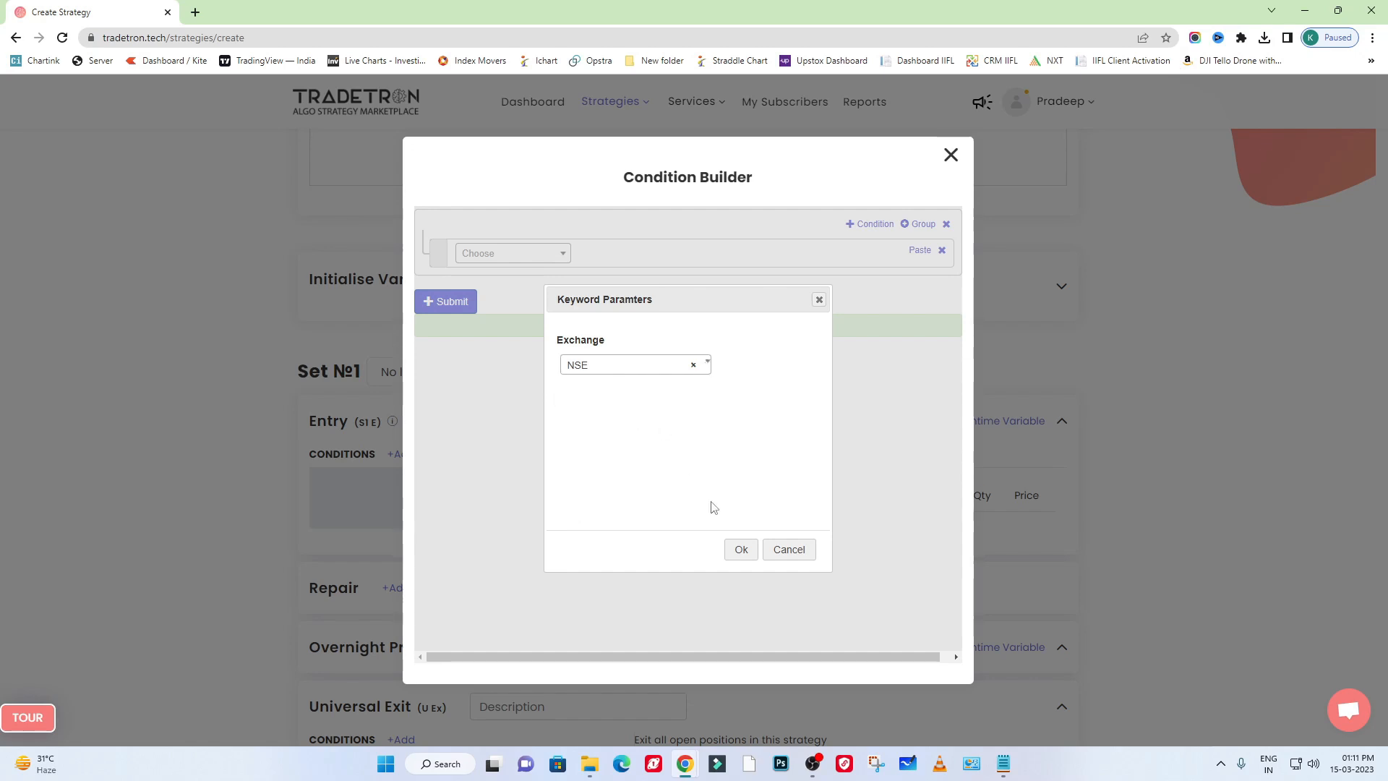
pyautogui.click(741, 549)
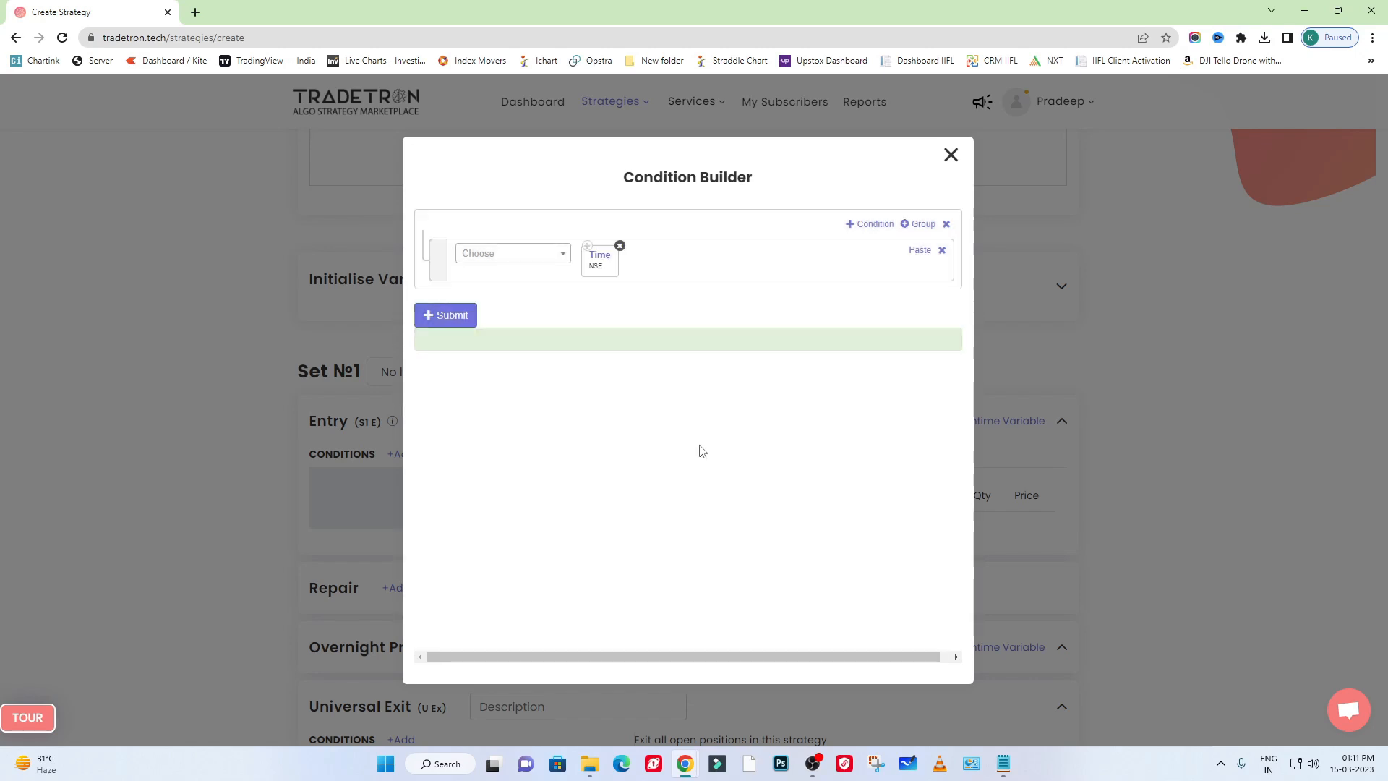
# - Try the = comparison after the Time keyword and remove it again
pyautogui.click(510, 259)
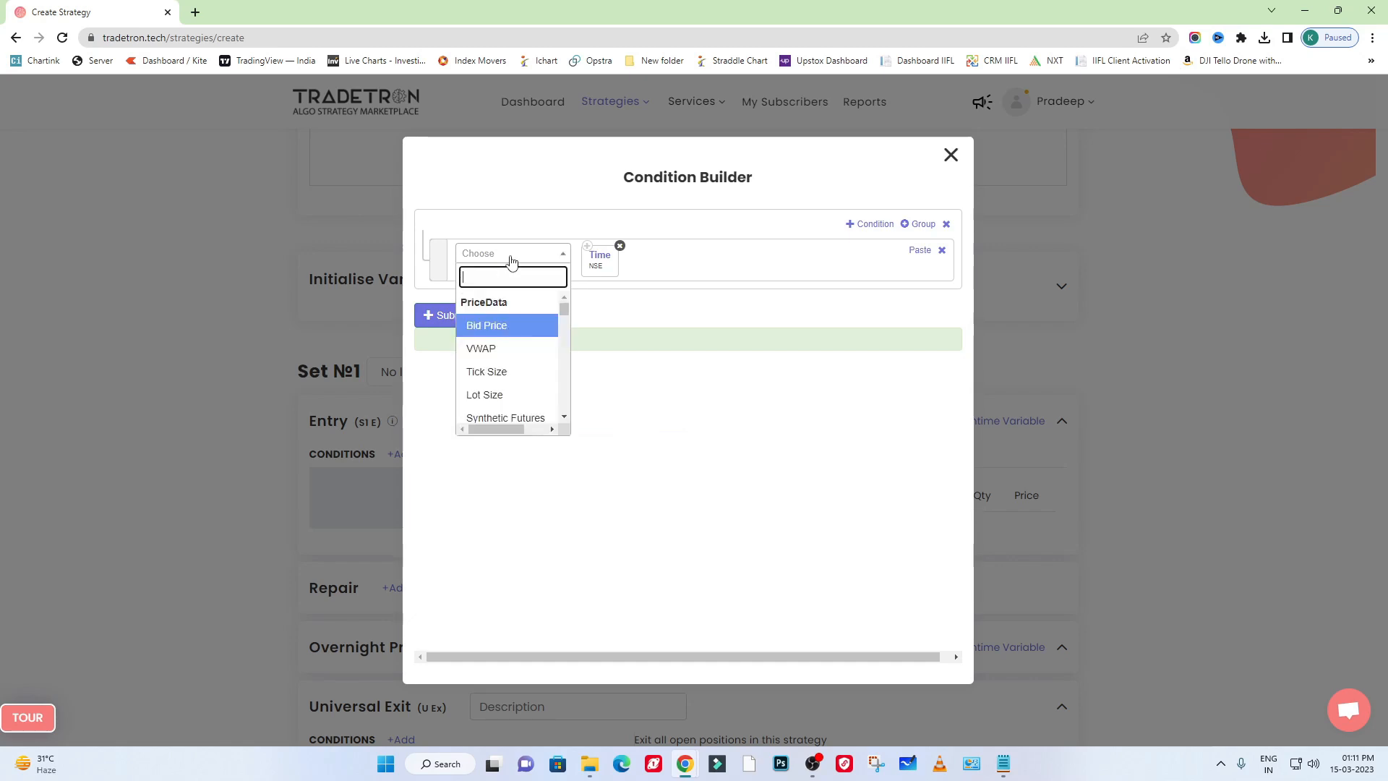
pyautogui.write('=')
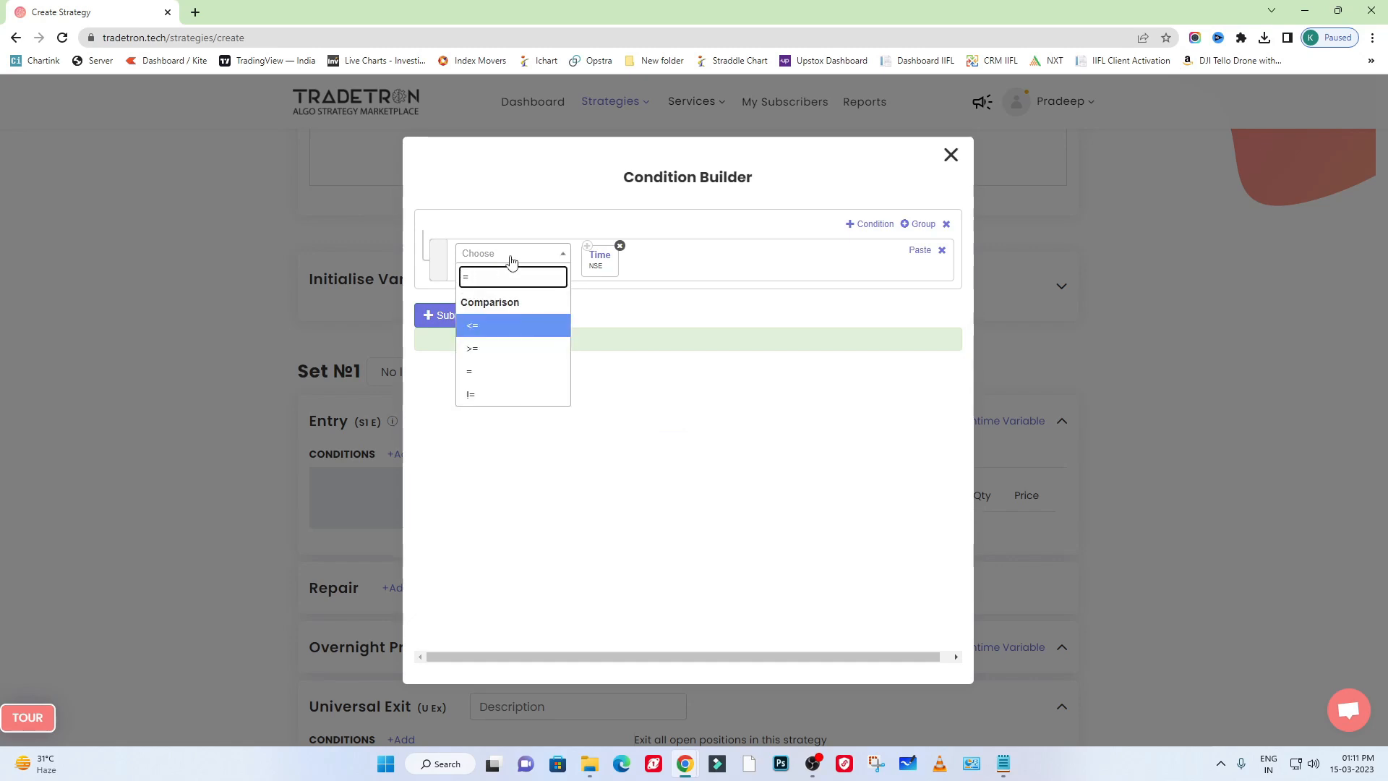
pyautogui.click(528, 377)
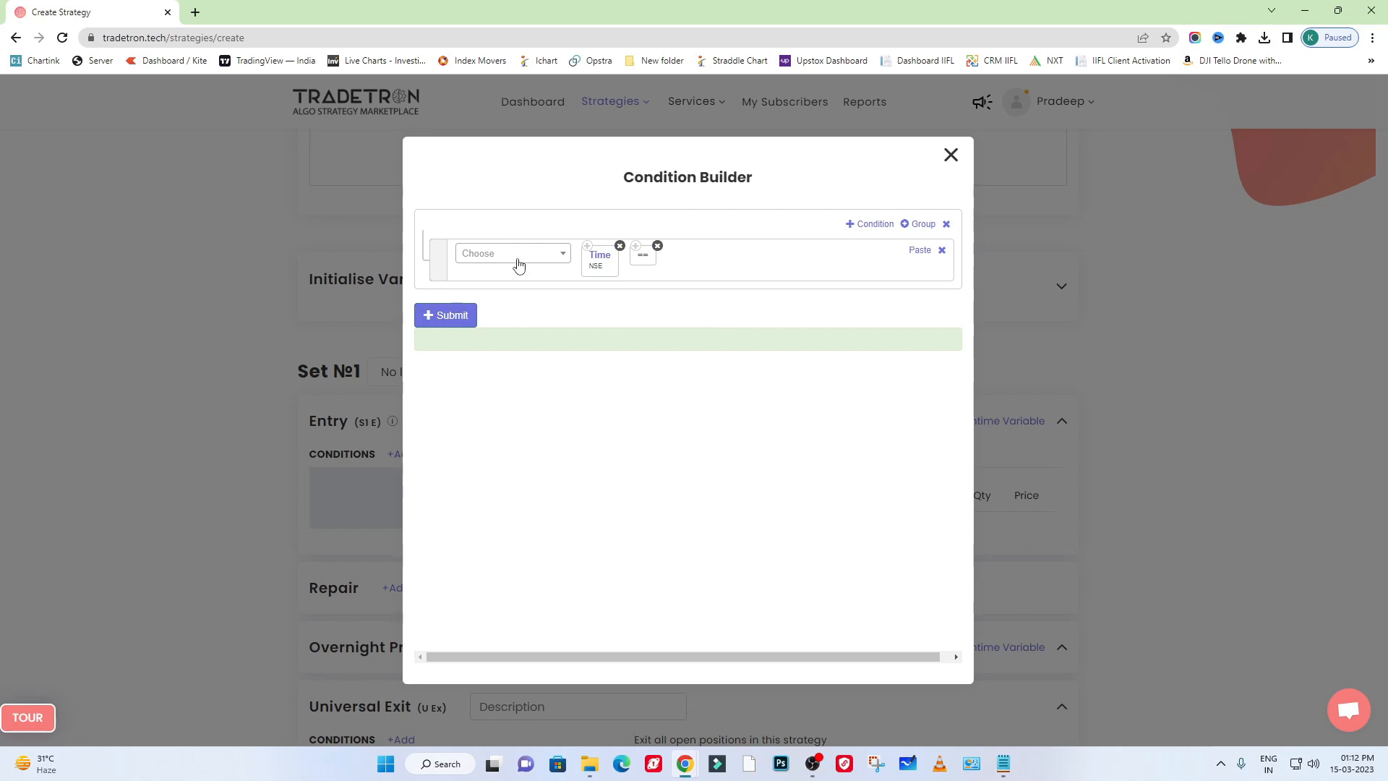
pyautogui.click(656, 246)
# - Add the <= comparison after the Time keyword in the entry condition
pyautogui.click(513, 259)
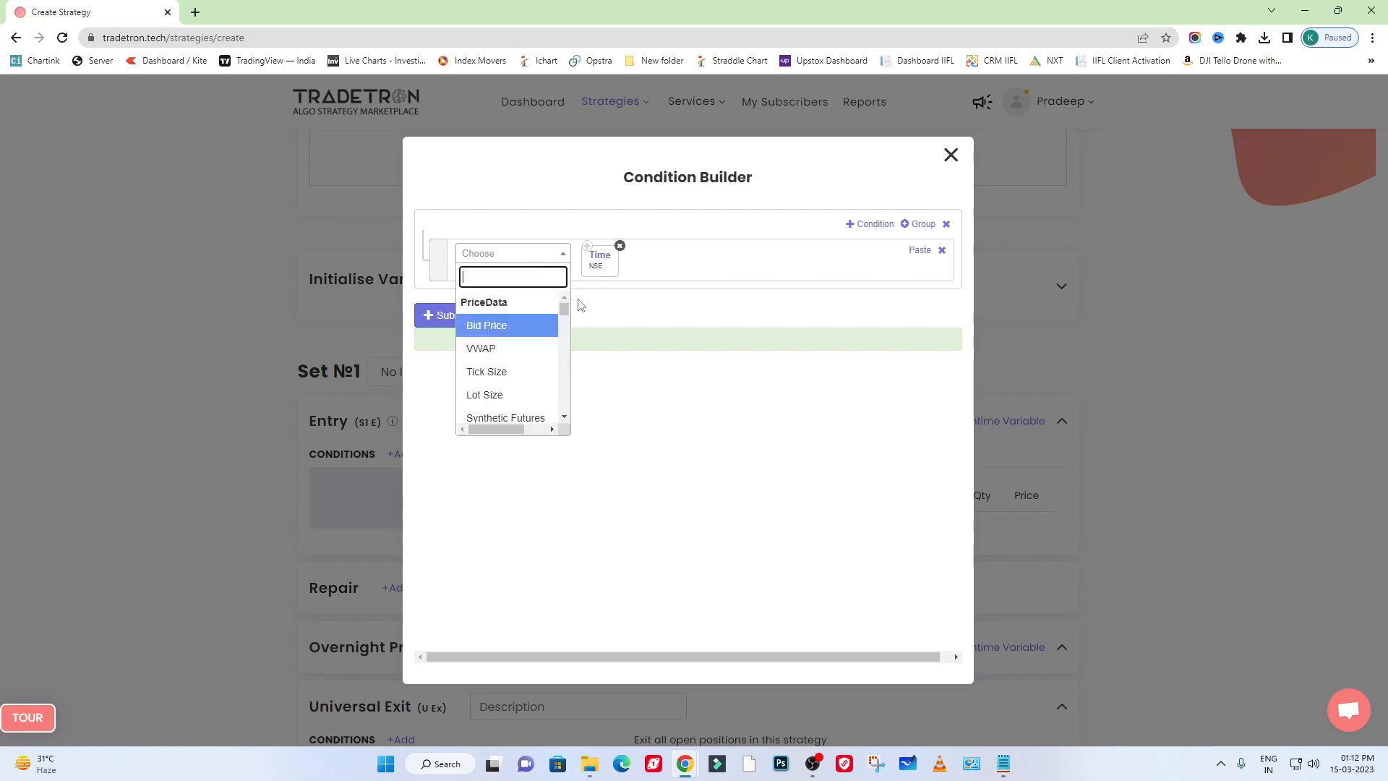
pyautogui.write('=>')
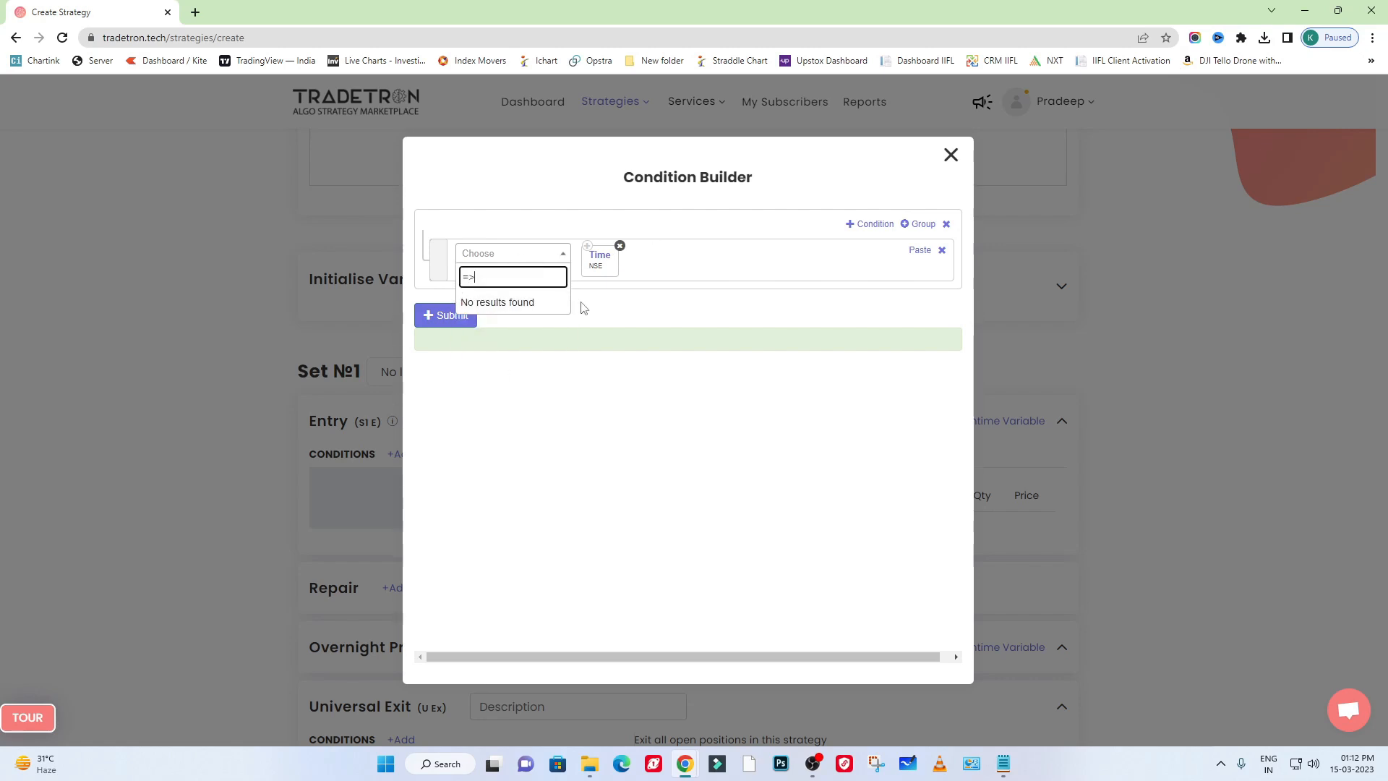
pyautogui.hotkey('ctrl', 'a')
pyautogui.write('>')
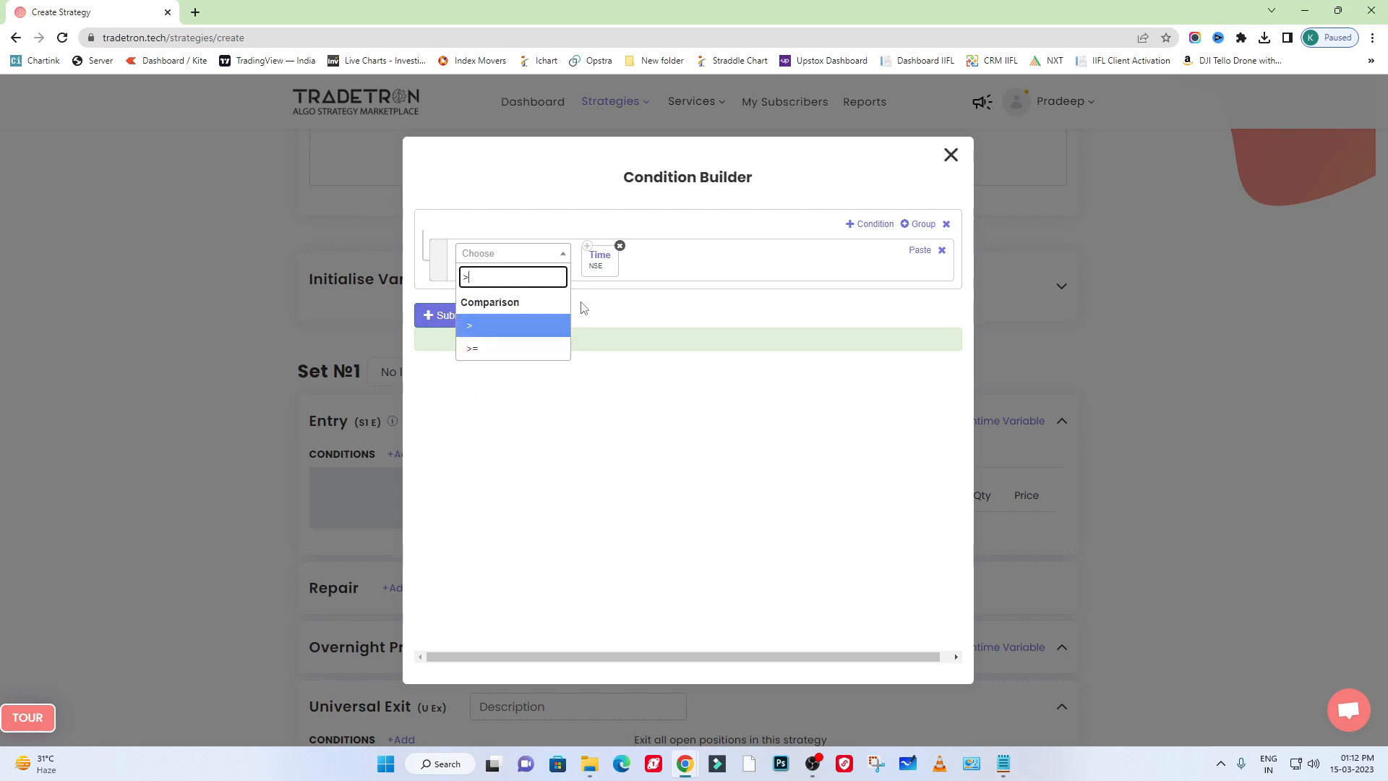
pyautogui.hotkey('ctrl', 'a')
pyautogui.write('<')
pyautogui.click(566, 352)
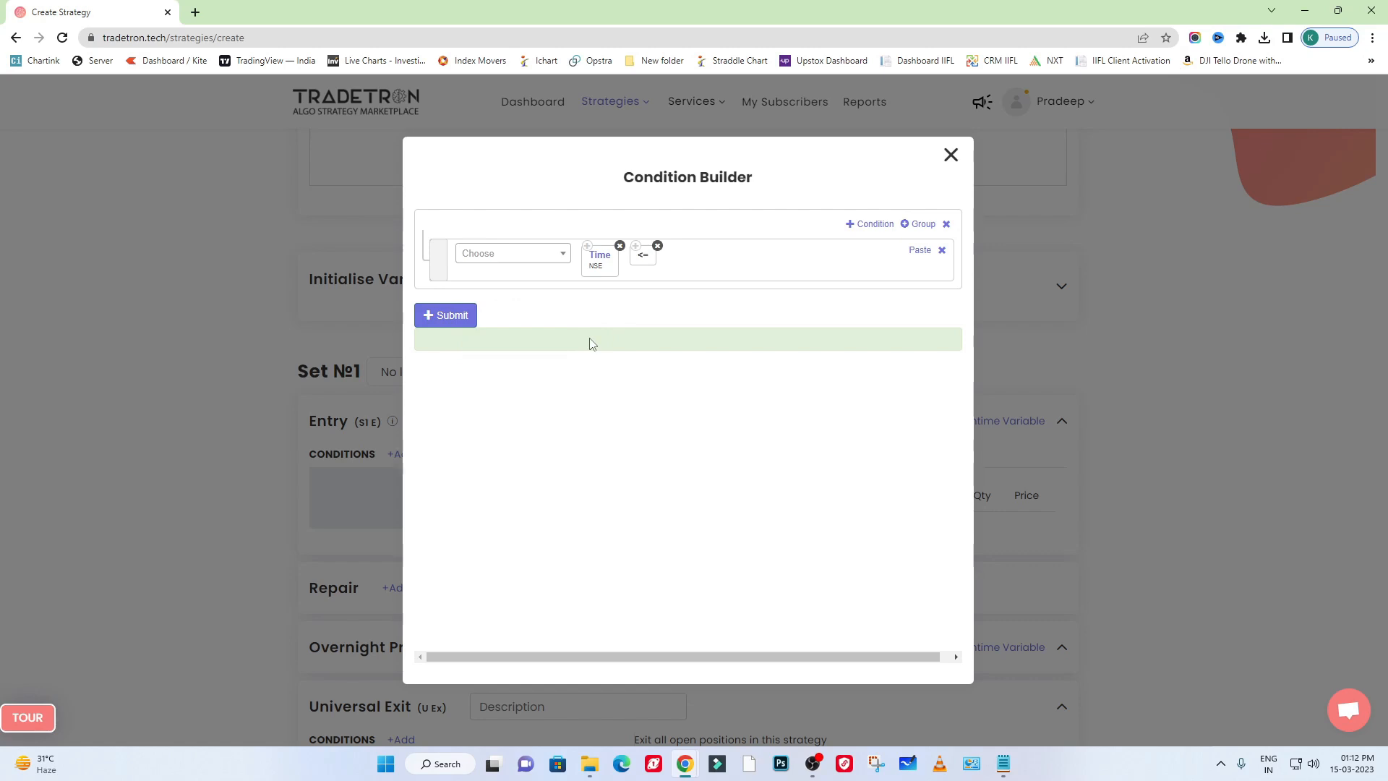
pyautogui.click(526, 254)
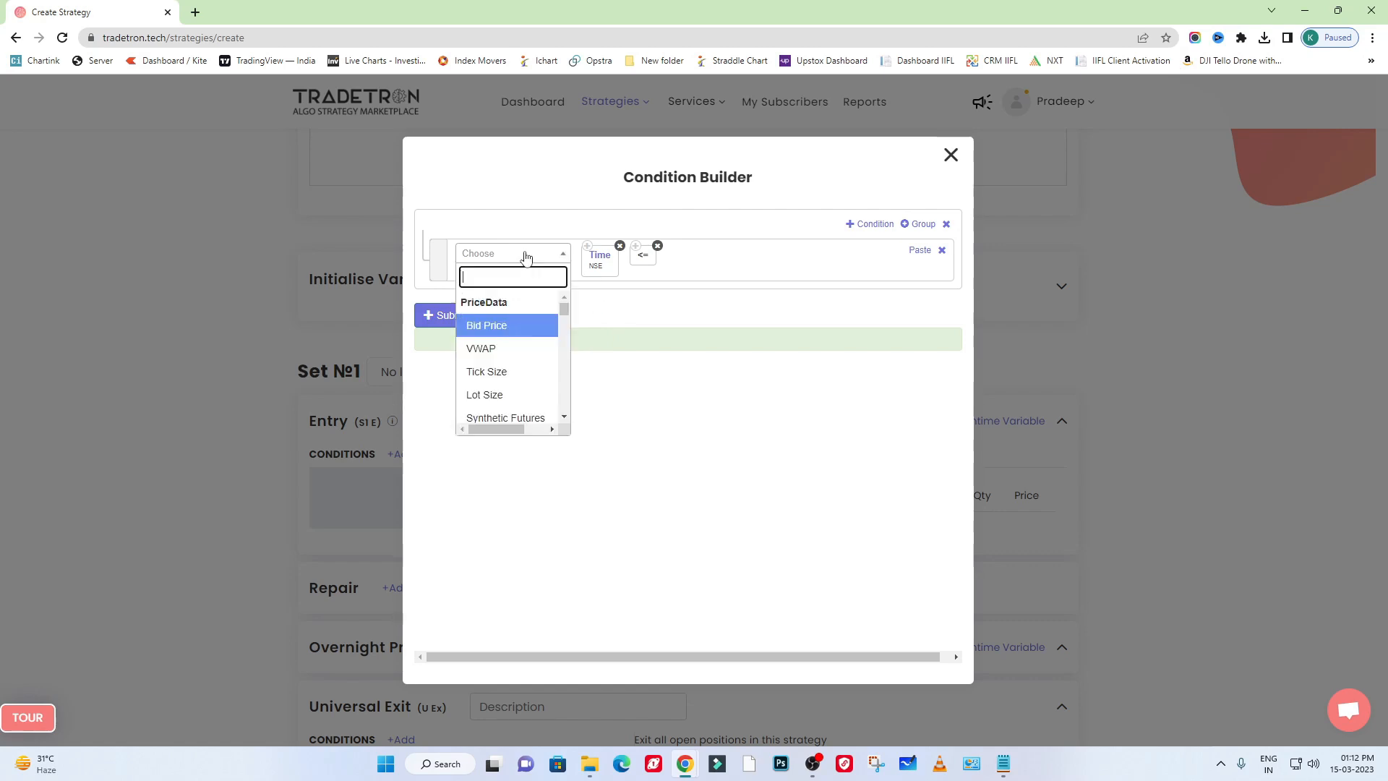
pyautogui.write('number')
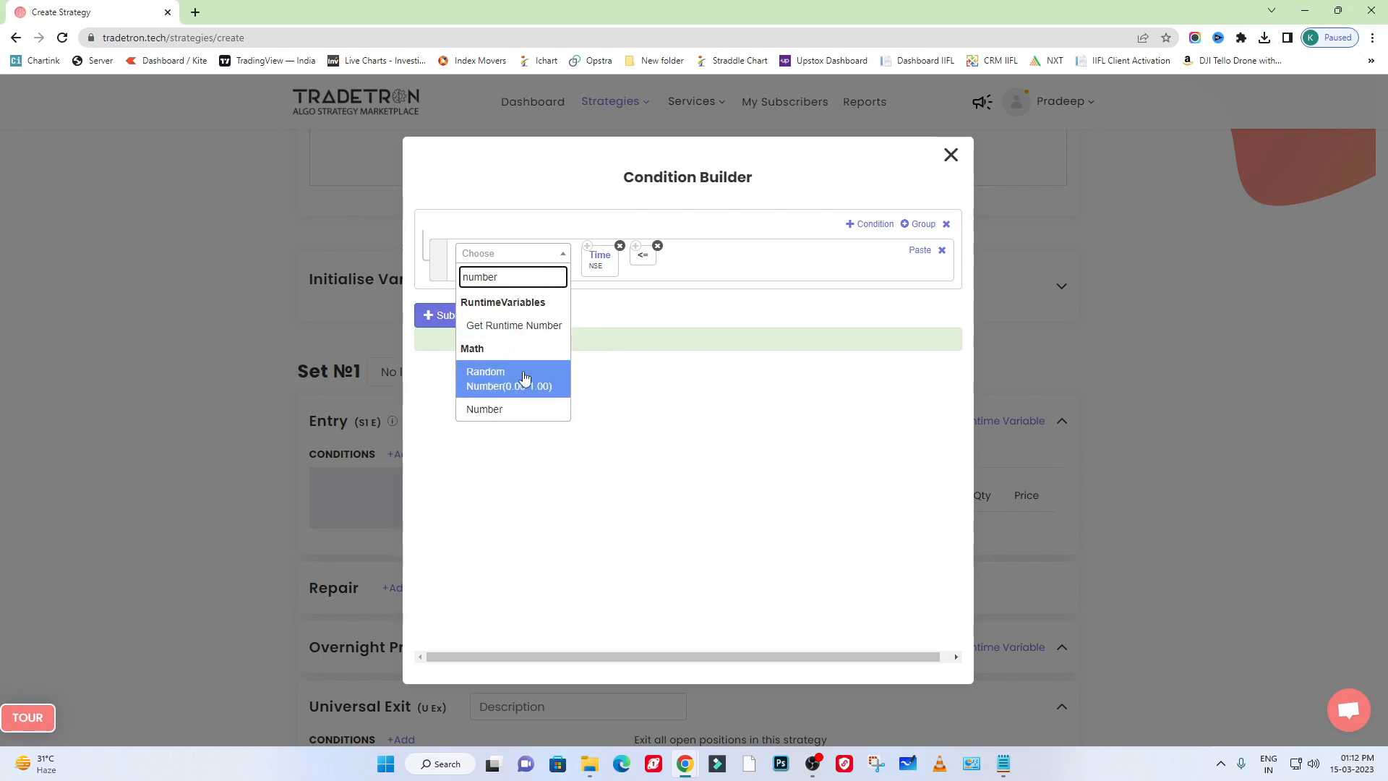
pyautogui.click(511, 410)
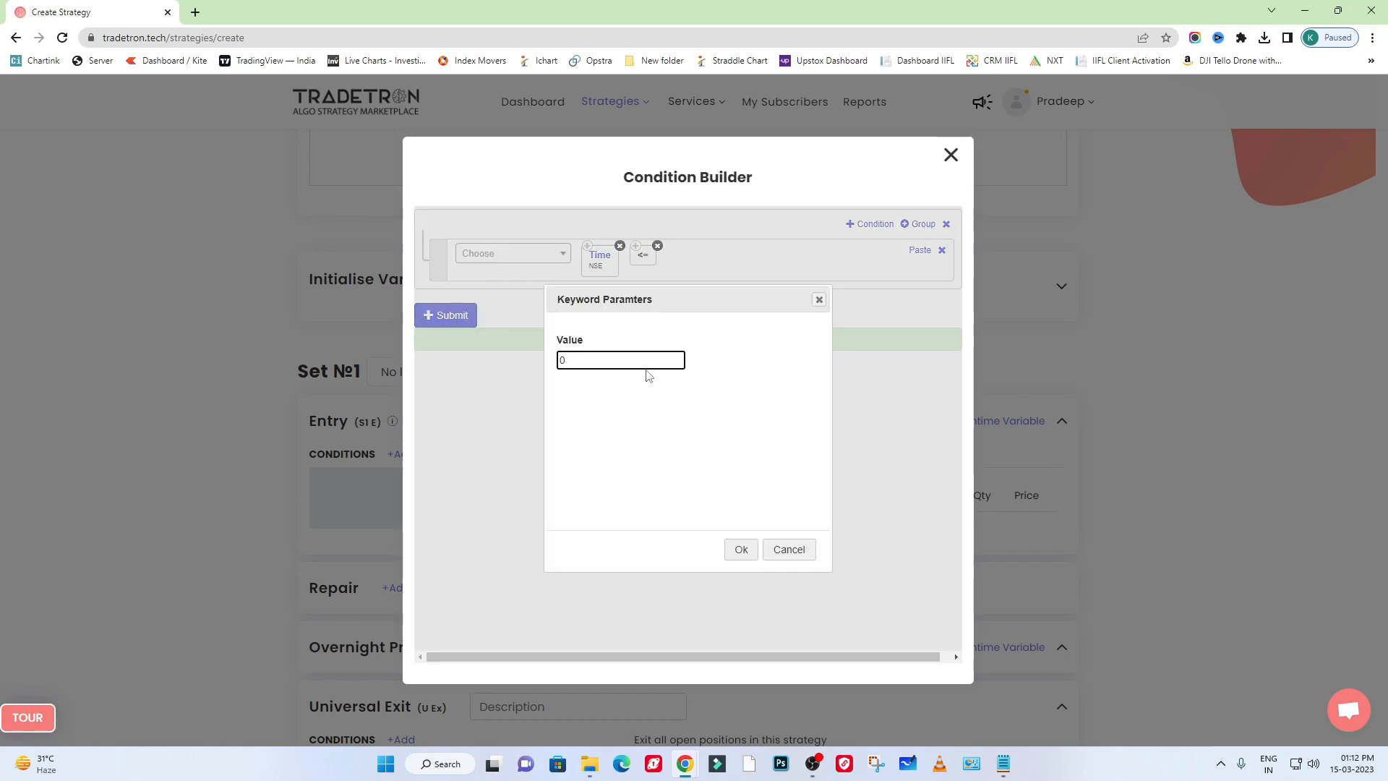
pyautogui.moveTo(592, 362); pyautogui.dragTo(556, 367)
pyautogui.click(819, 299)
# - Choose the Math keyword Number to follow the <= comparison in the entry condition
pyautogui.click(504, 258)
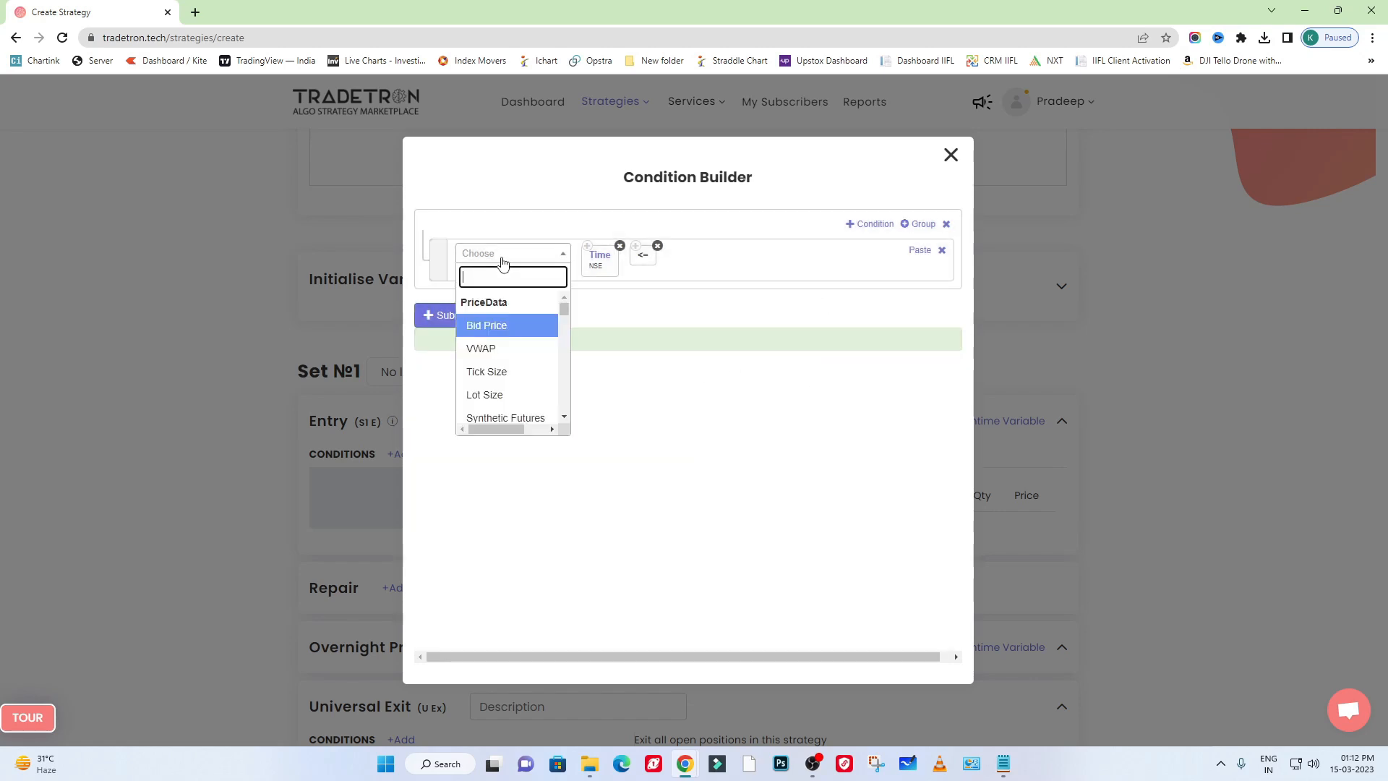
pyautogui.write('number')
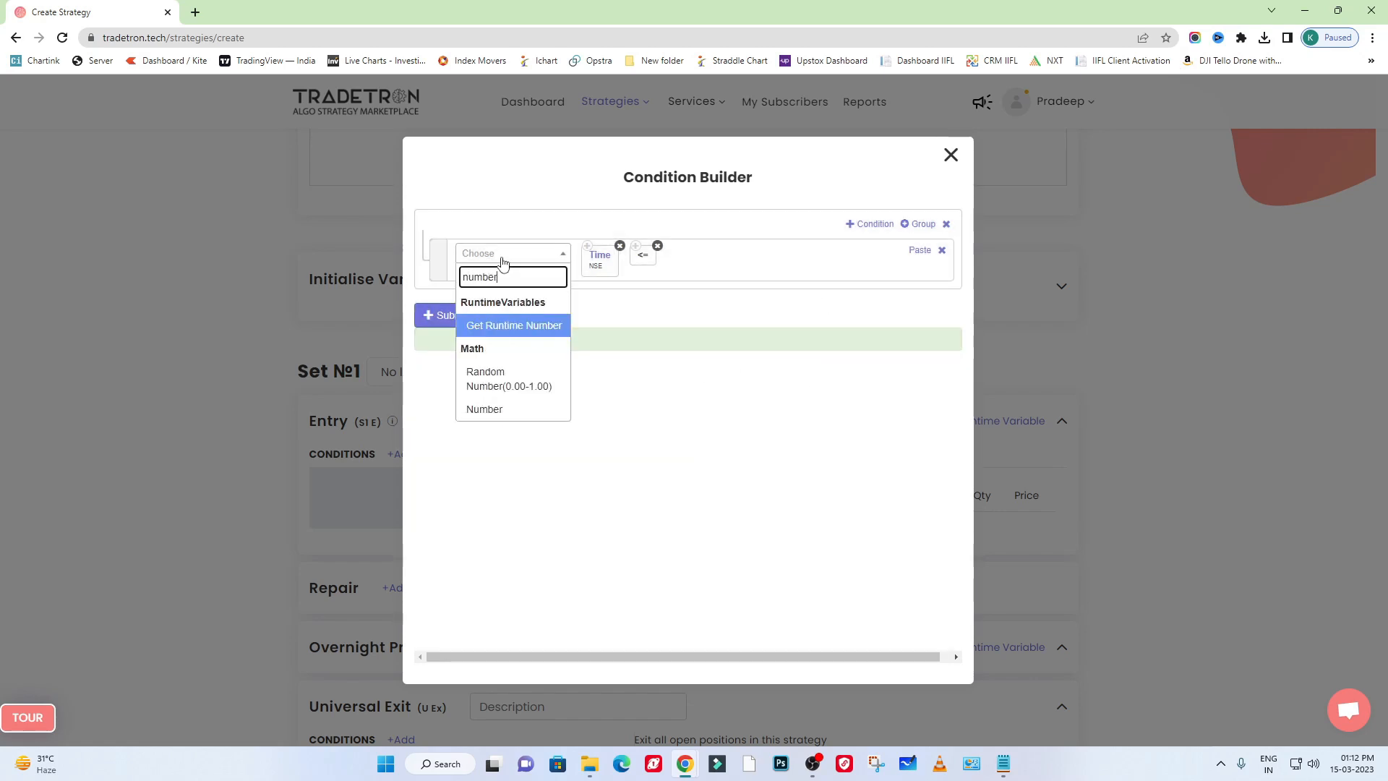
pyautogui.click(515, 410)
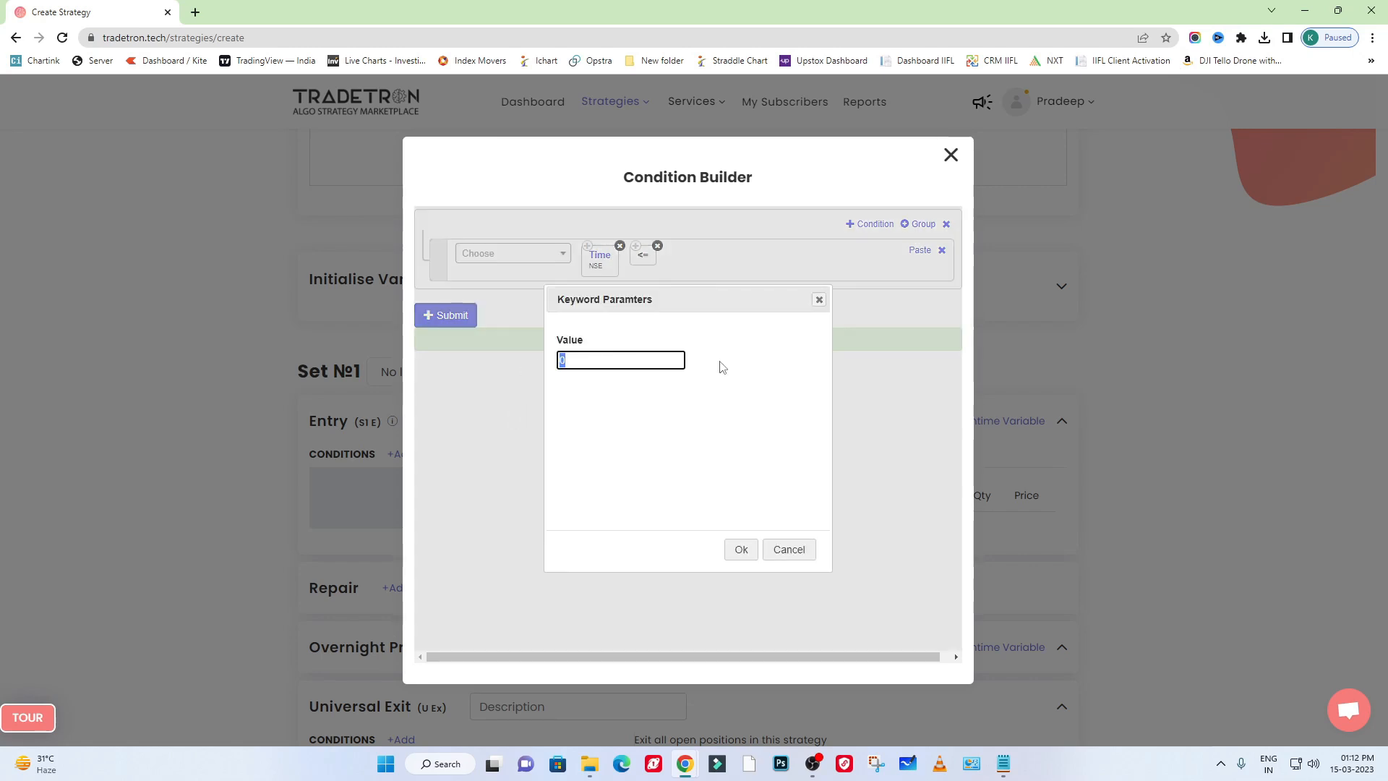
pyautogui.write('93')
pyautogui.doubleClick(589, 360)
pyautogui.write('15')
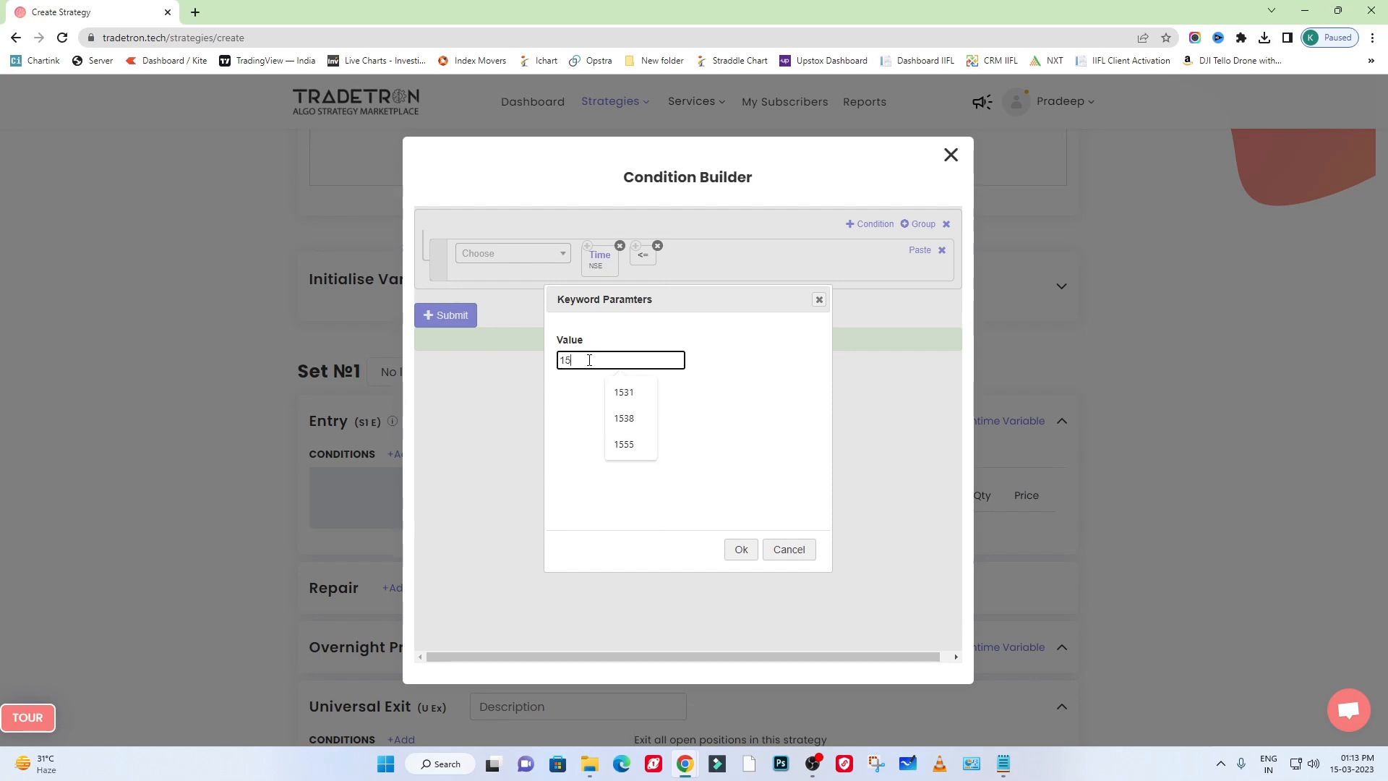
pyautogui.write('00')
pyautogui.press('BackSpace')
pyautogui.write('5')
pyautogui.hotkey('ctrl', 'a')
pyautogui.press('BackSpace')
# - Set the Number keyword's value to 930, then submit the entry condition and close the condition builder
pyautogui.write('930')
pyautogui.click(745, 549)
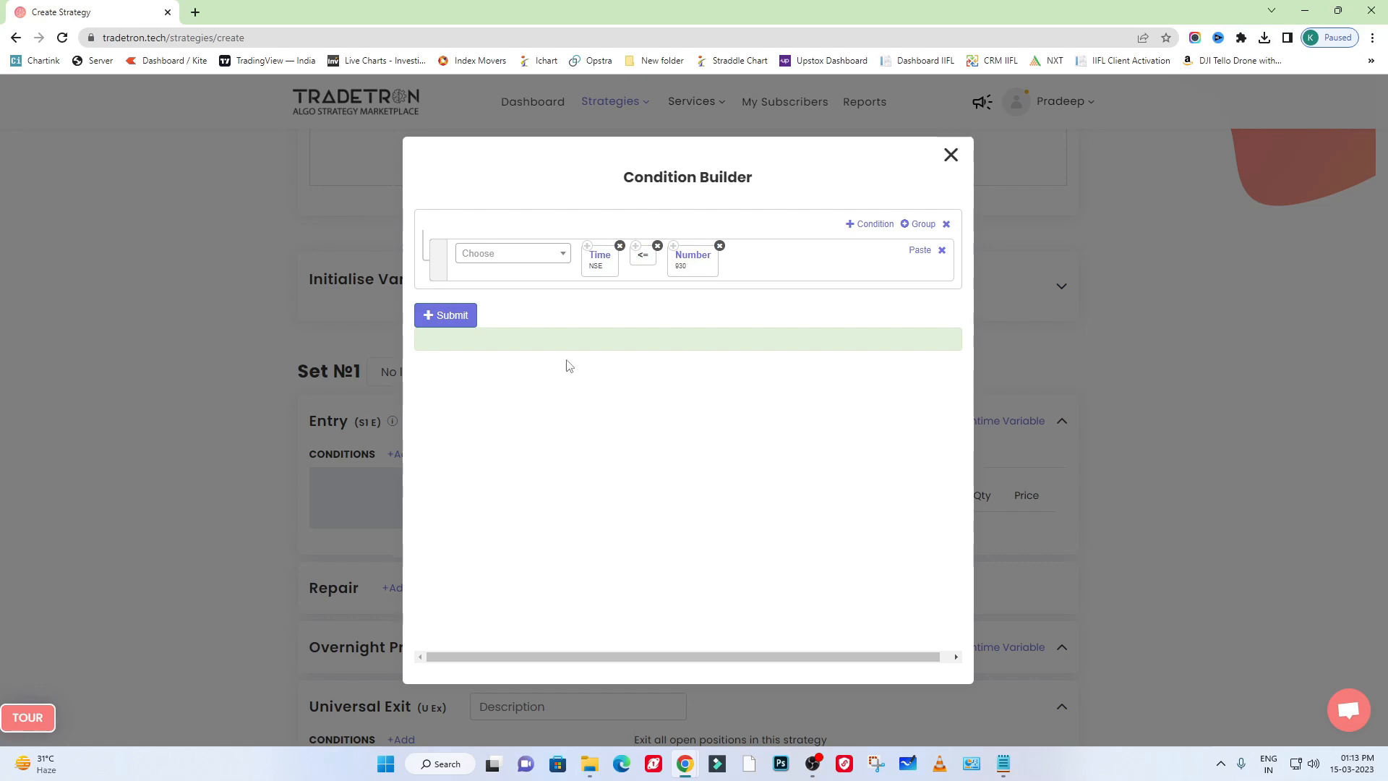
pyautogui.click(435, 327)
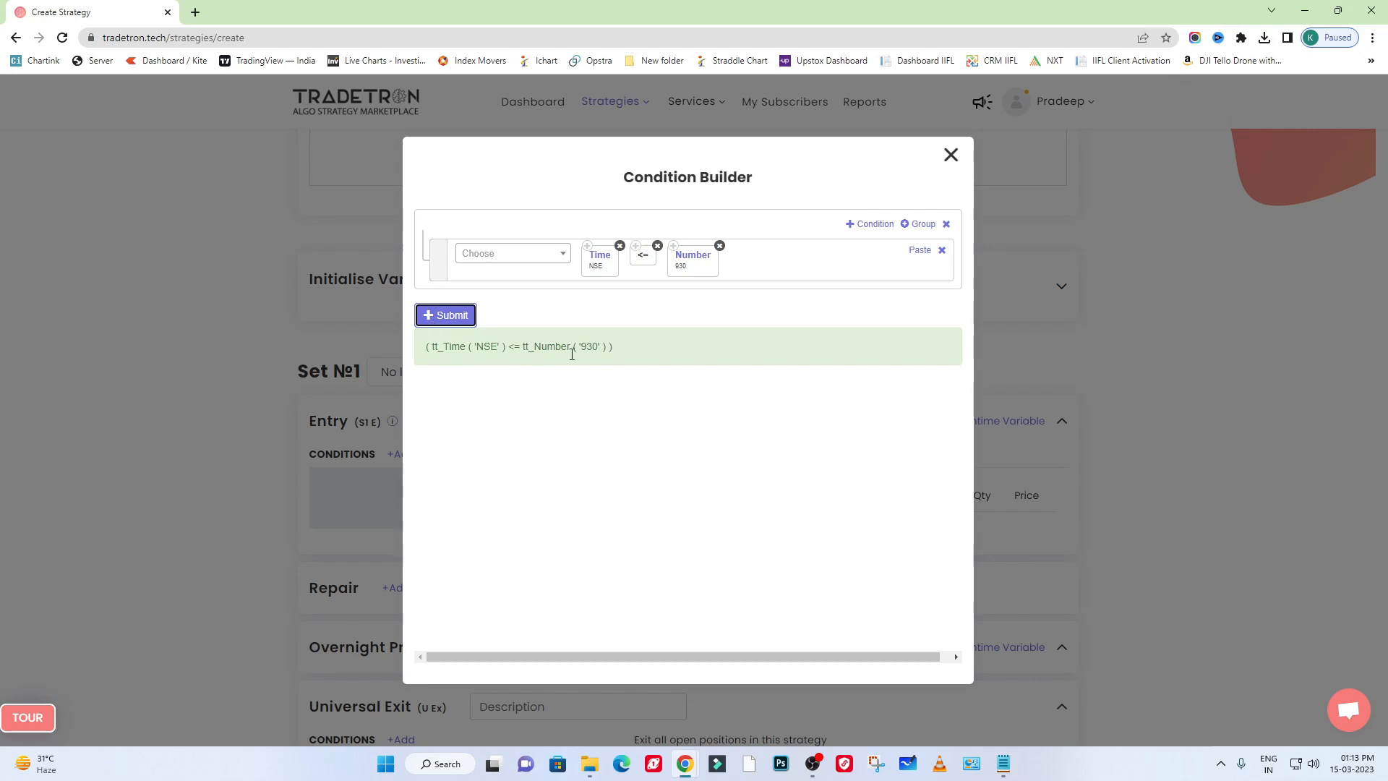
pyautogui.moveTo(421, 352); pyautogui.dragTo(621, 351)
pyautogui.click(892, 329)
pyautogui.click(951, 155)
# - Make the "1- Entry 930" line in the strategy description bold
pyautogui.moveTo(328, 488); pyautogui.dragTo(510, 484)
pyautogui.click(543, 484)
pyautogui.scroll(3, 398, 404)
pyautogui.moveTo(445, 231); pyautogui.dragTo(289, 232)
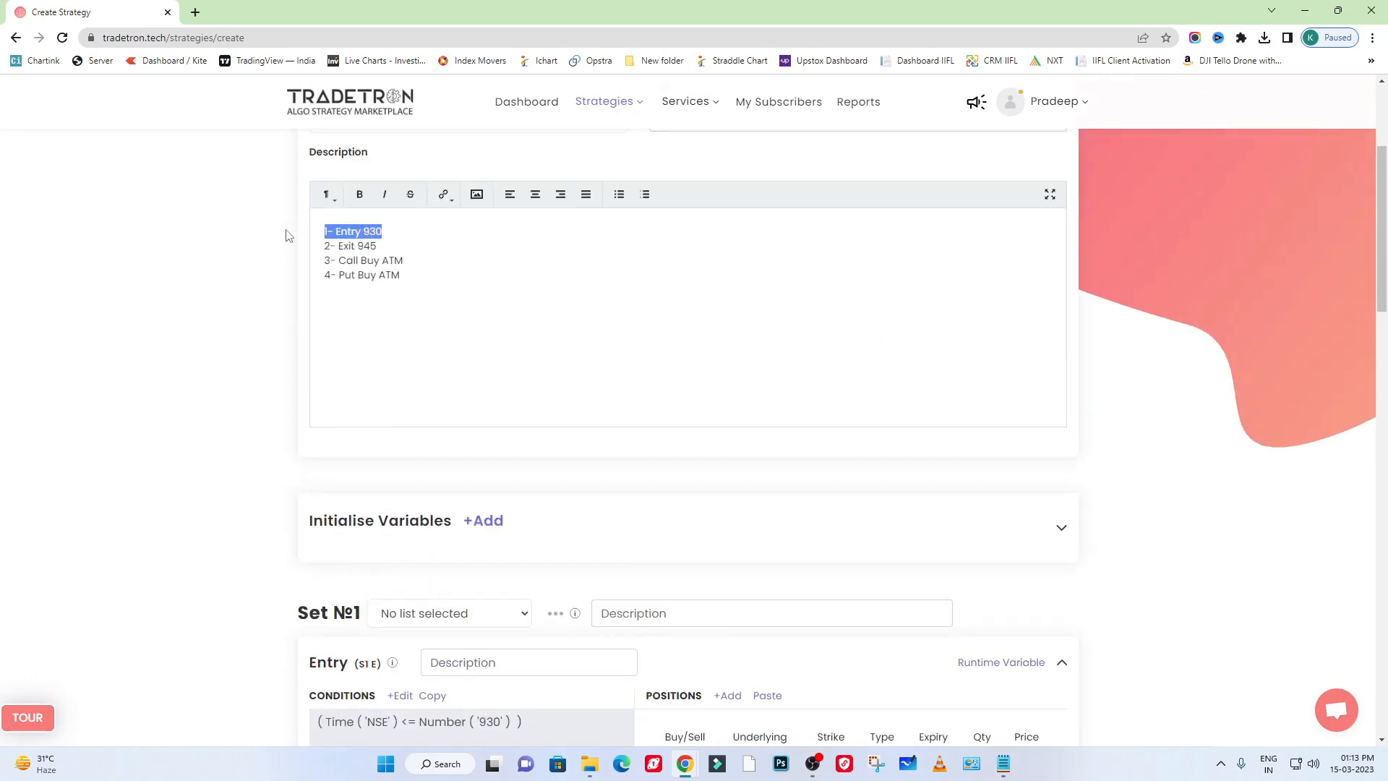
pyautogui.hotkey('ctrl', 'b')
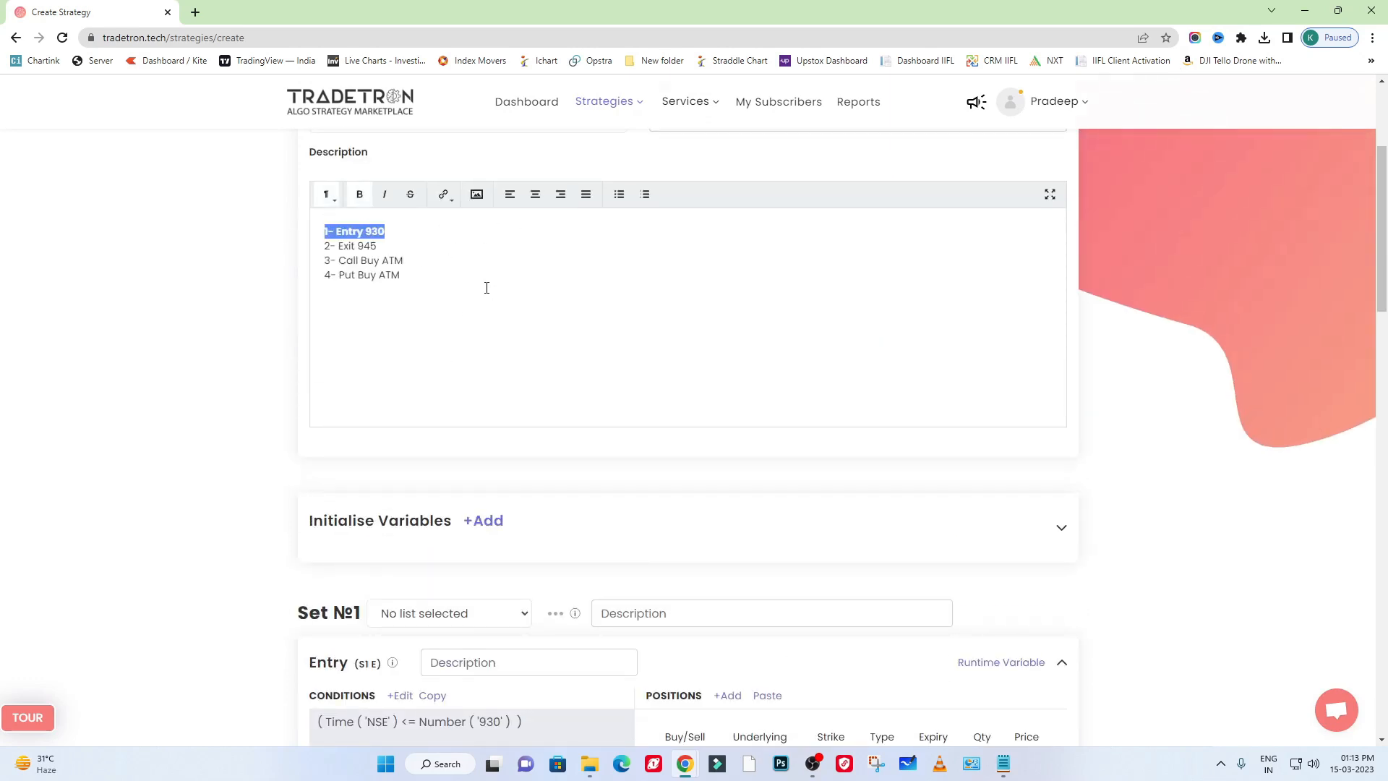
pyautogui.click(487, 287)
pyautogui.moveTo(415, 232); pyautogui.dragTo(282, 226)
pyautogui.scroll(-3, 459, 364)
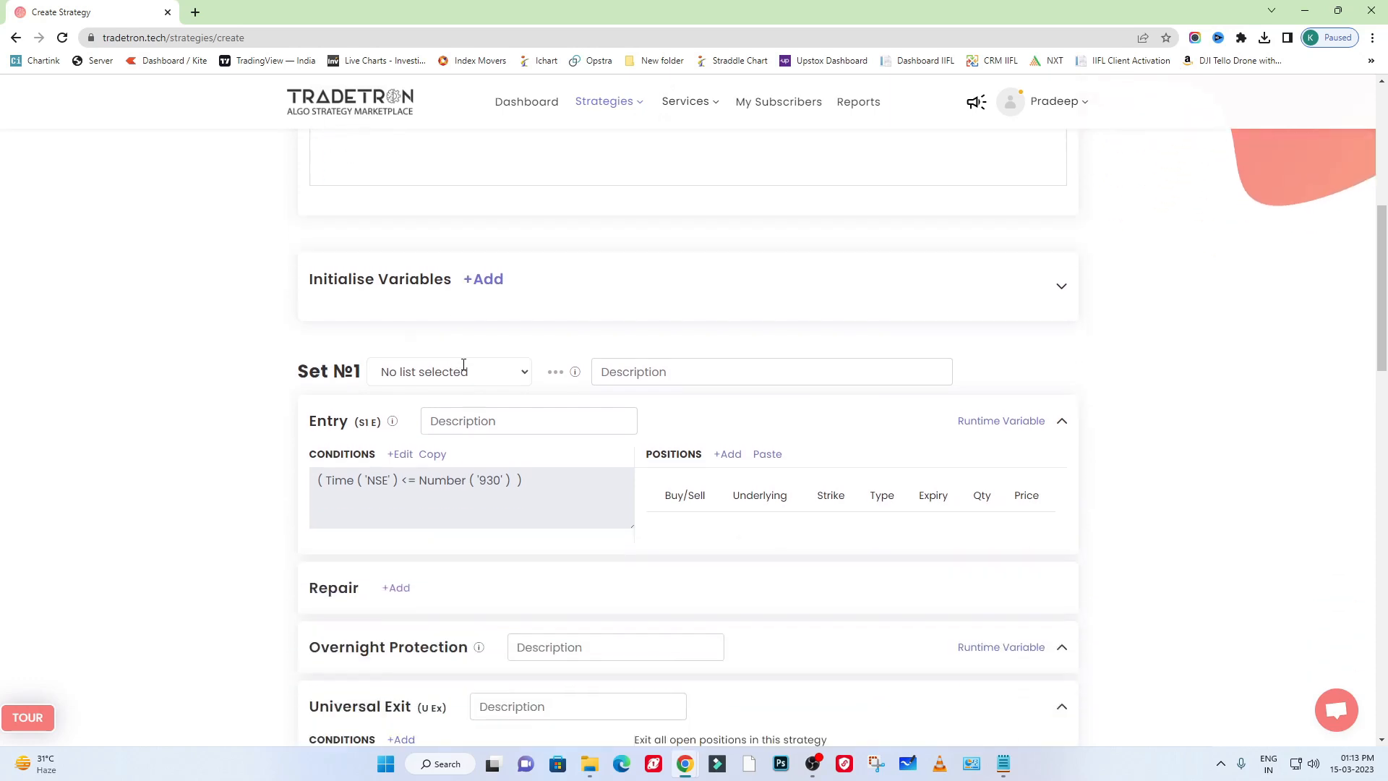
# - Move the "2- Exit 945" line in the strategy description below the "4- Put Buy ATM" line
pyautogui.scroll(3, 549, 426)
pyautogui.moveTo(391, 247); pyautogui.dragTo(302, 257)
pyautogui.hotkey('ctrl', 'x')
pyautogui.click(508, 286)
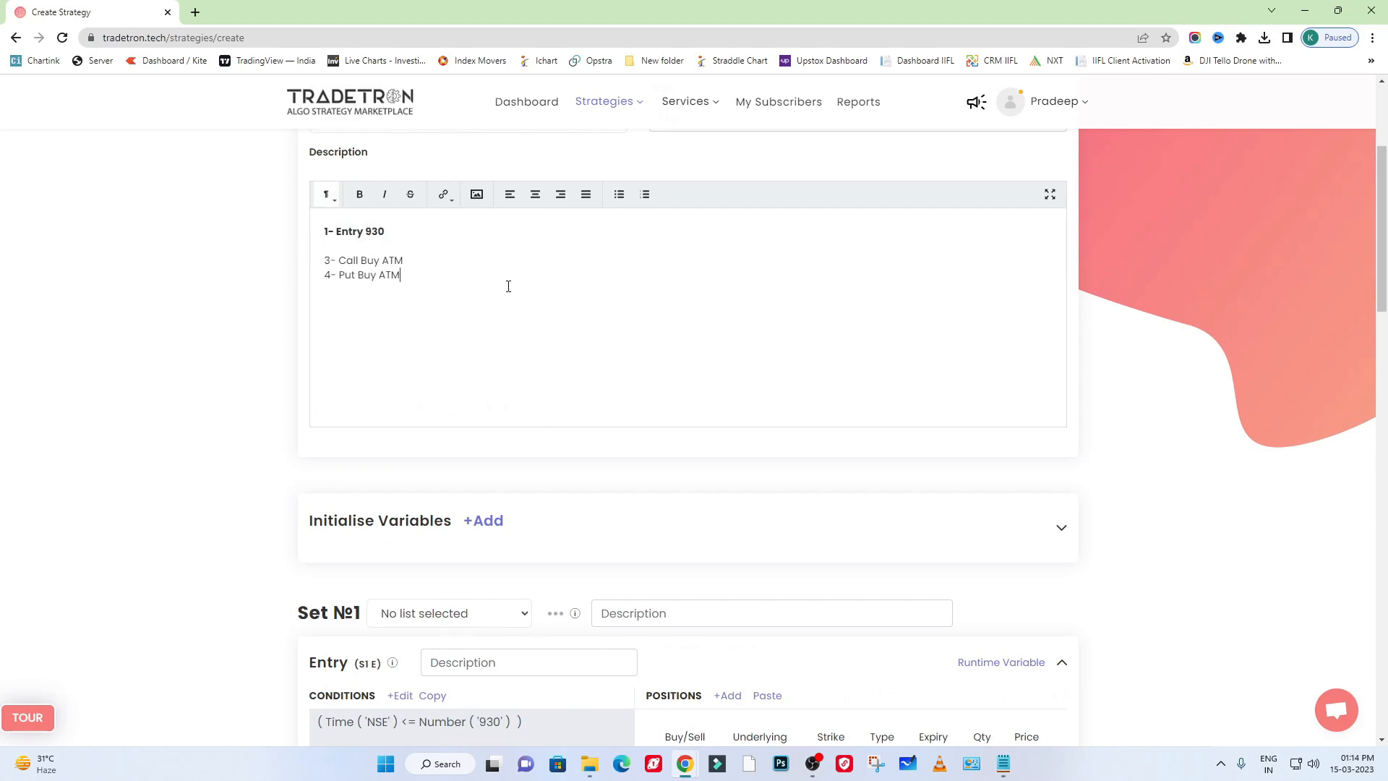
pyautogui.press('Return')
pyautogui.hotkey('ctrl', 'v')
pyautogui.moveTo(433, 268); pyautogui.dragTo(322, 256)
pyautogui.click(385, 258)
pyautogui.moveTo(452, 282); pyautogui.dragTo(310, 266)
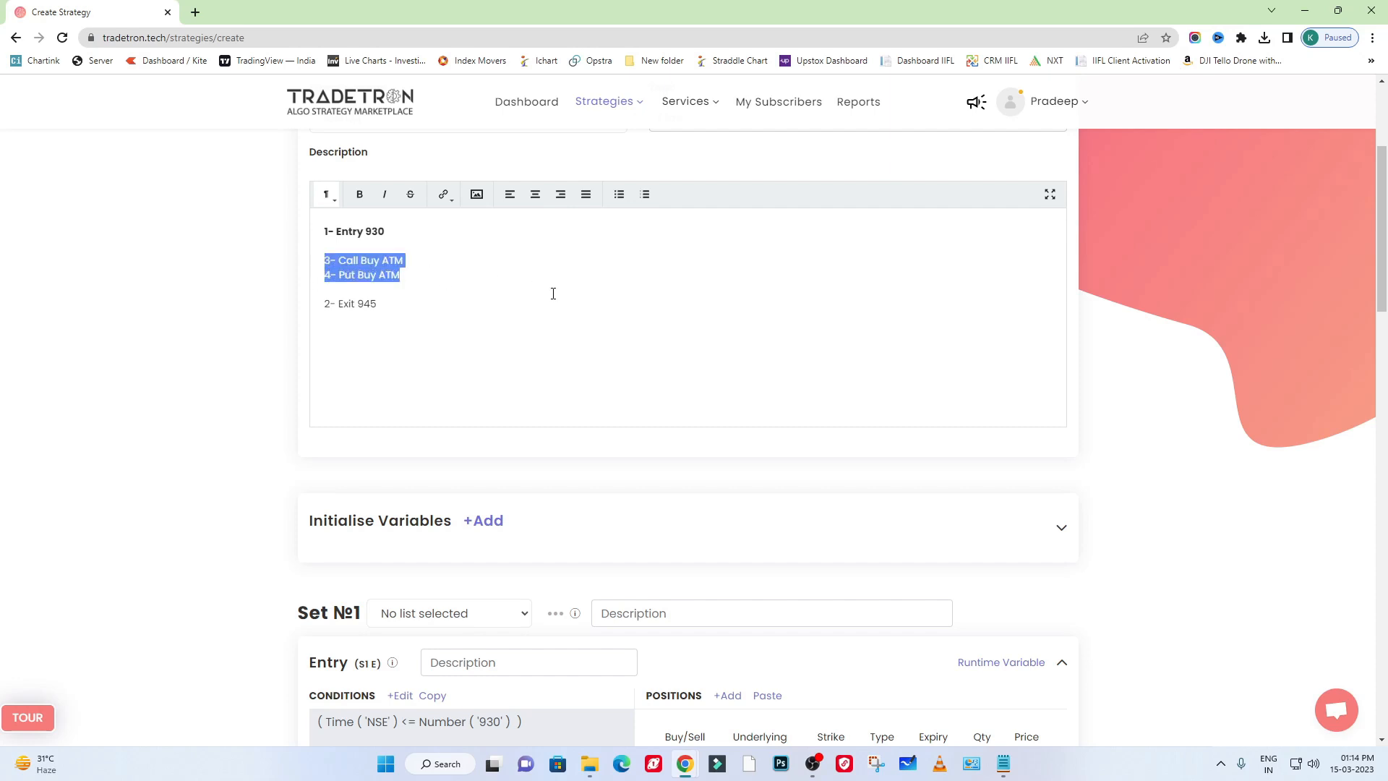
# - Start adding a position to the entry of Set 1
pyautogui.scroll(-5, 577, 337)
pyautogui.doubleClick(670, 331)
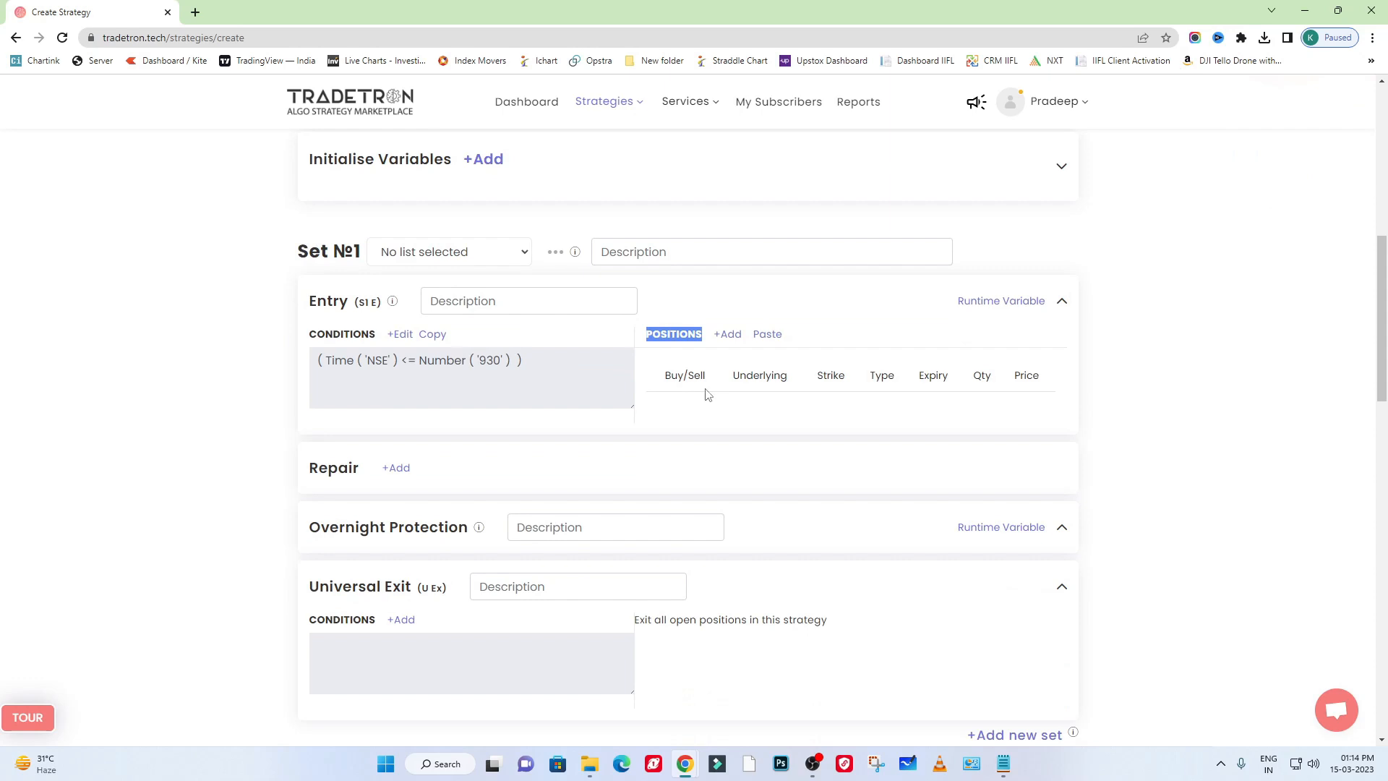
pyautogui.click(730, 336)
# - Try CDS and NSE as the exchange for the new entry position
pyautogui.click(518, 339)
pyautogui.click(511, 400)
pyautogui.click(533, 346)
pyautogui.click(538, 390)
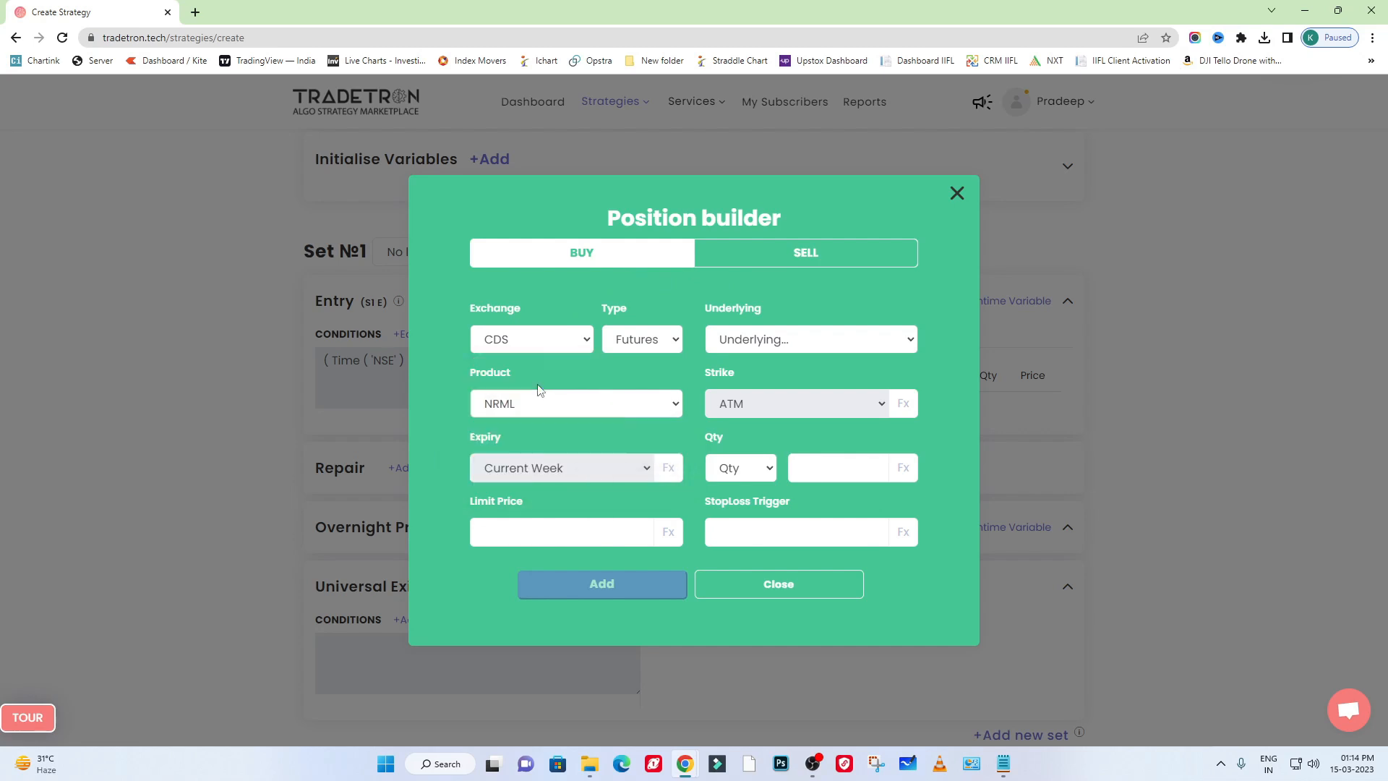
pyautogui.click(642, 339)
pyautogui.click(644, 359)
pyautogui.click(524, 349)
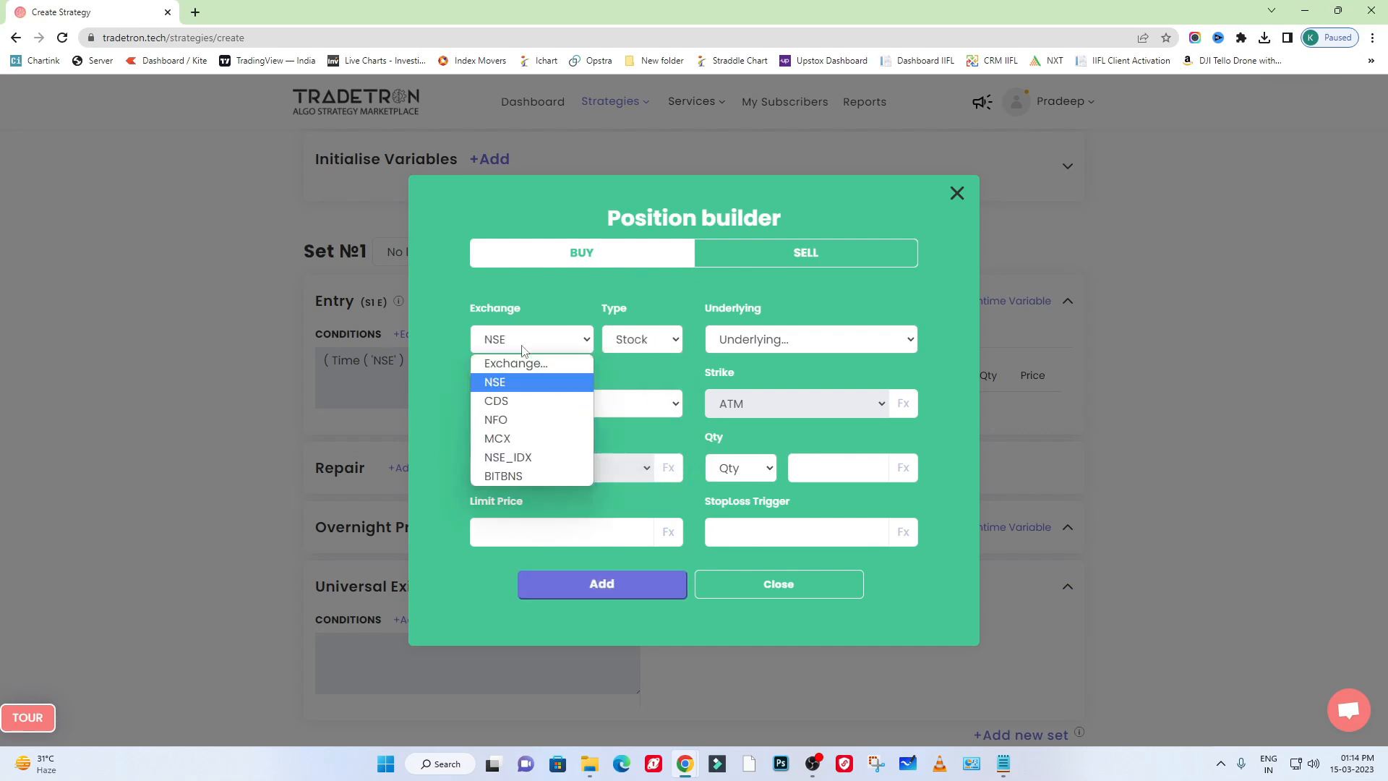
pyautogui.click(523, 380)
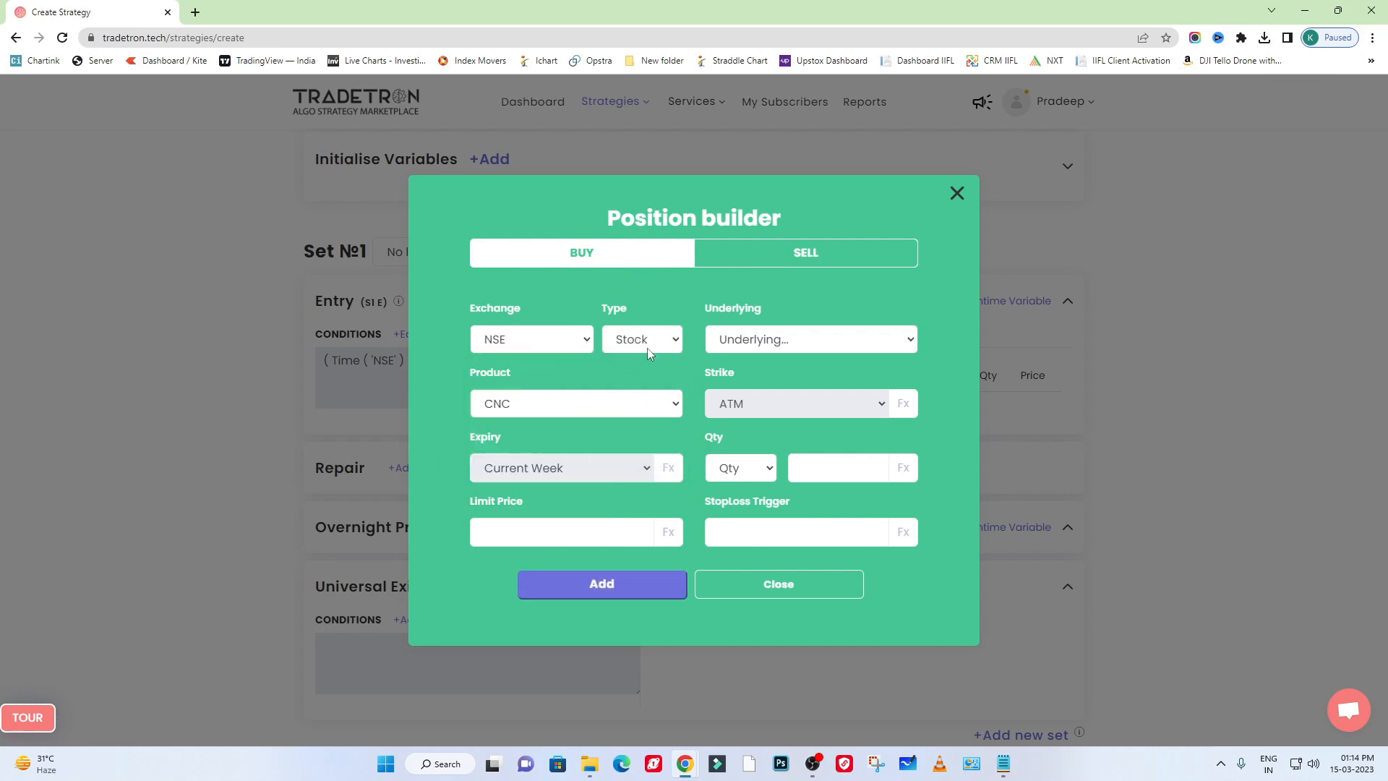
# - Set the new buy position's exchange to NFO and its type to Call
pyautogui.click(549, 340)
pyautogui.click(553, 418)
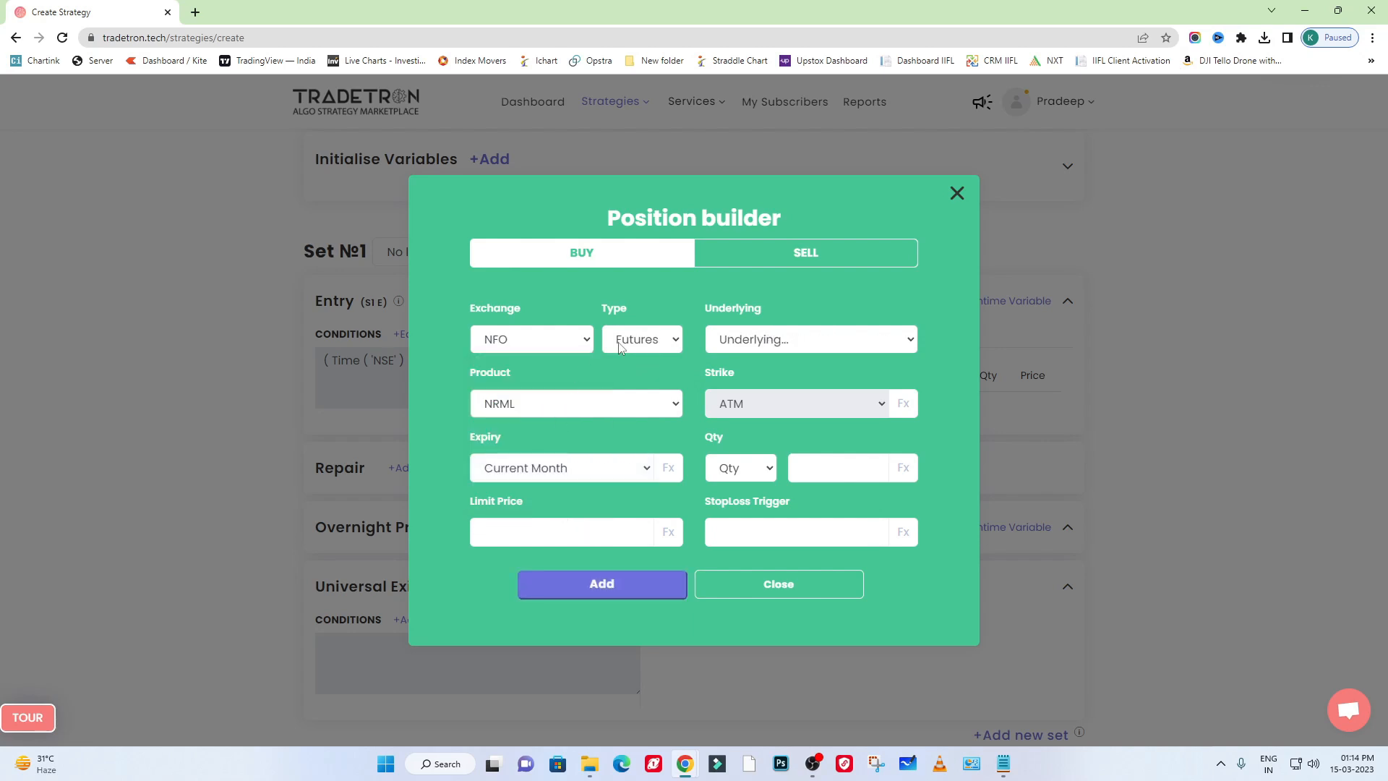
pyautogui.click(660, 343)
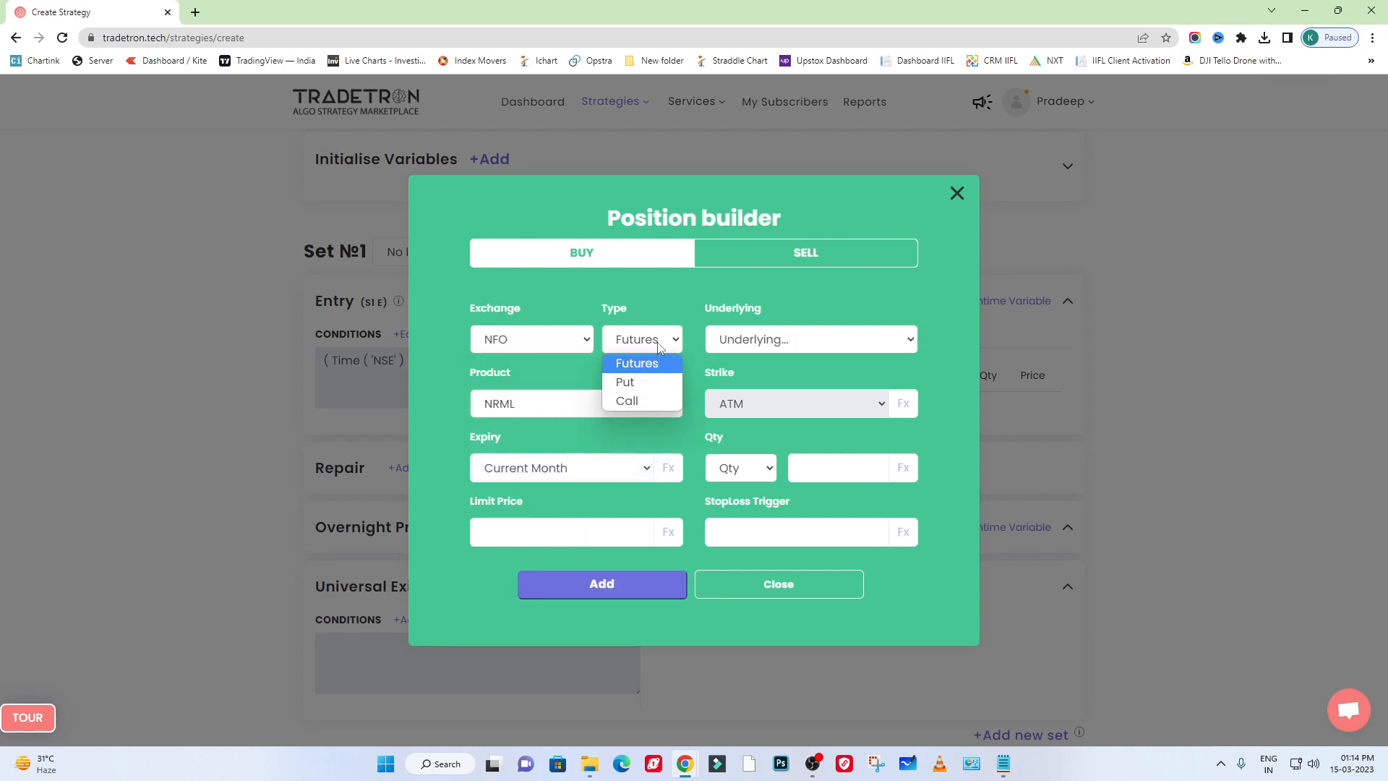
pyautogui.click(654, 402)
# - Choose NIFTY BANK as the underlying of the call position
pyautogui.click(828, 350)
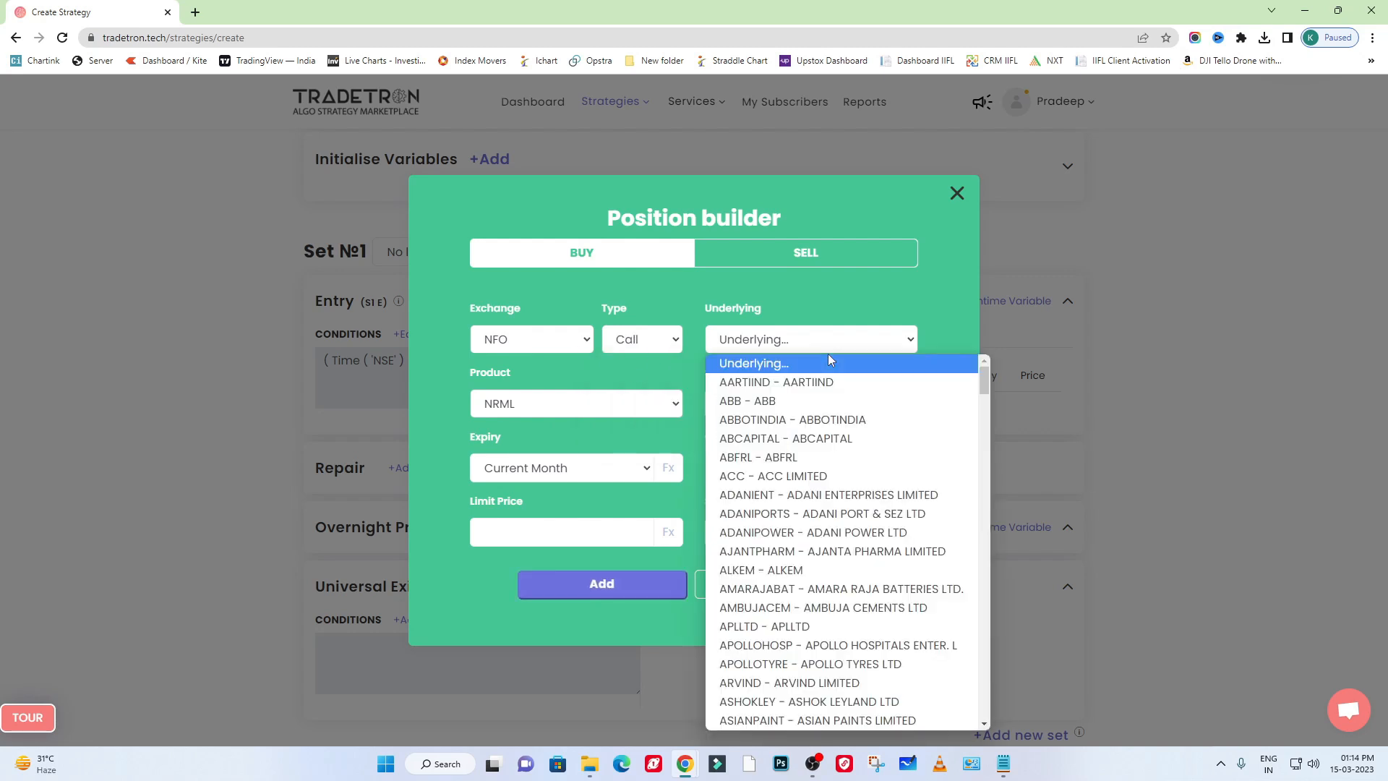
pyautogui.write('ni')
pyautogui.click(826, 354)
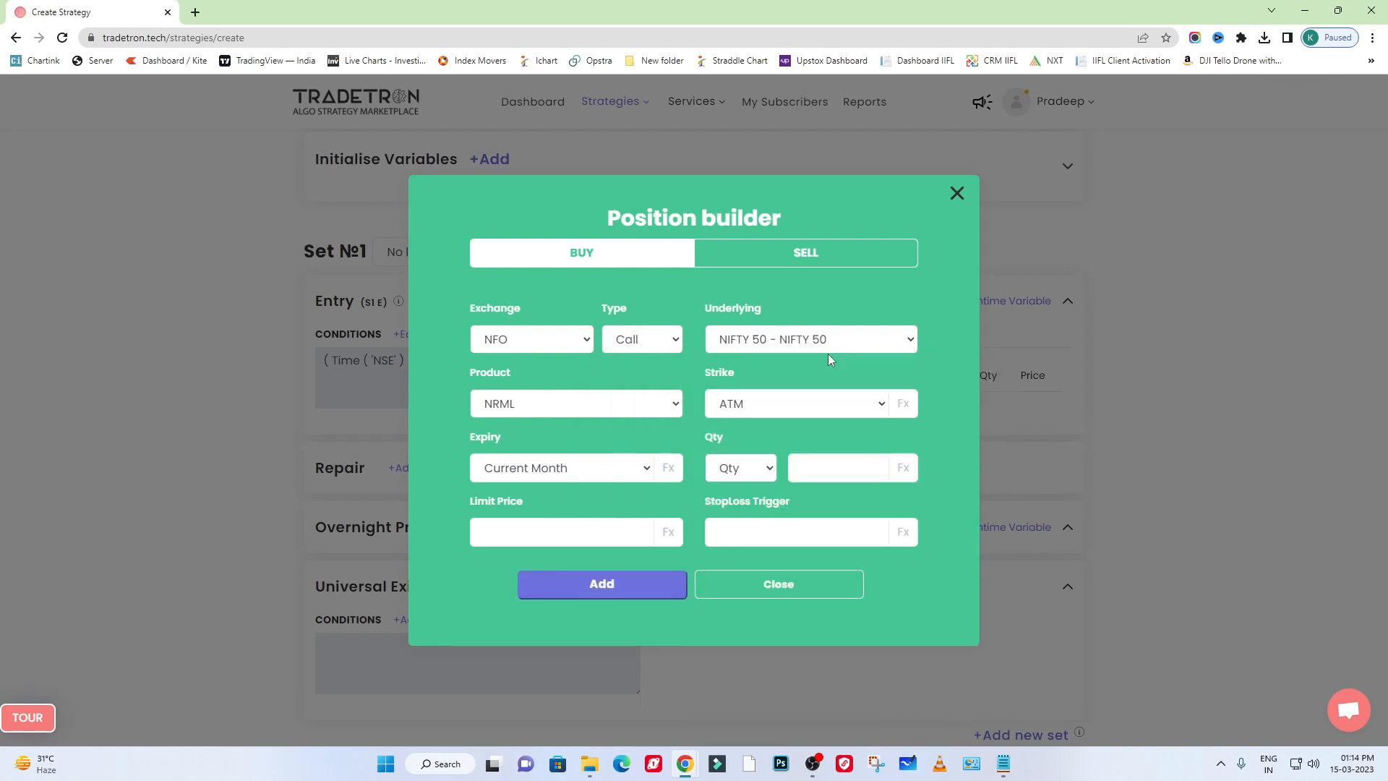
pyautogui.click(843, 339)
pyautogui.press('Down')
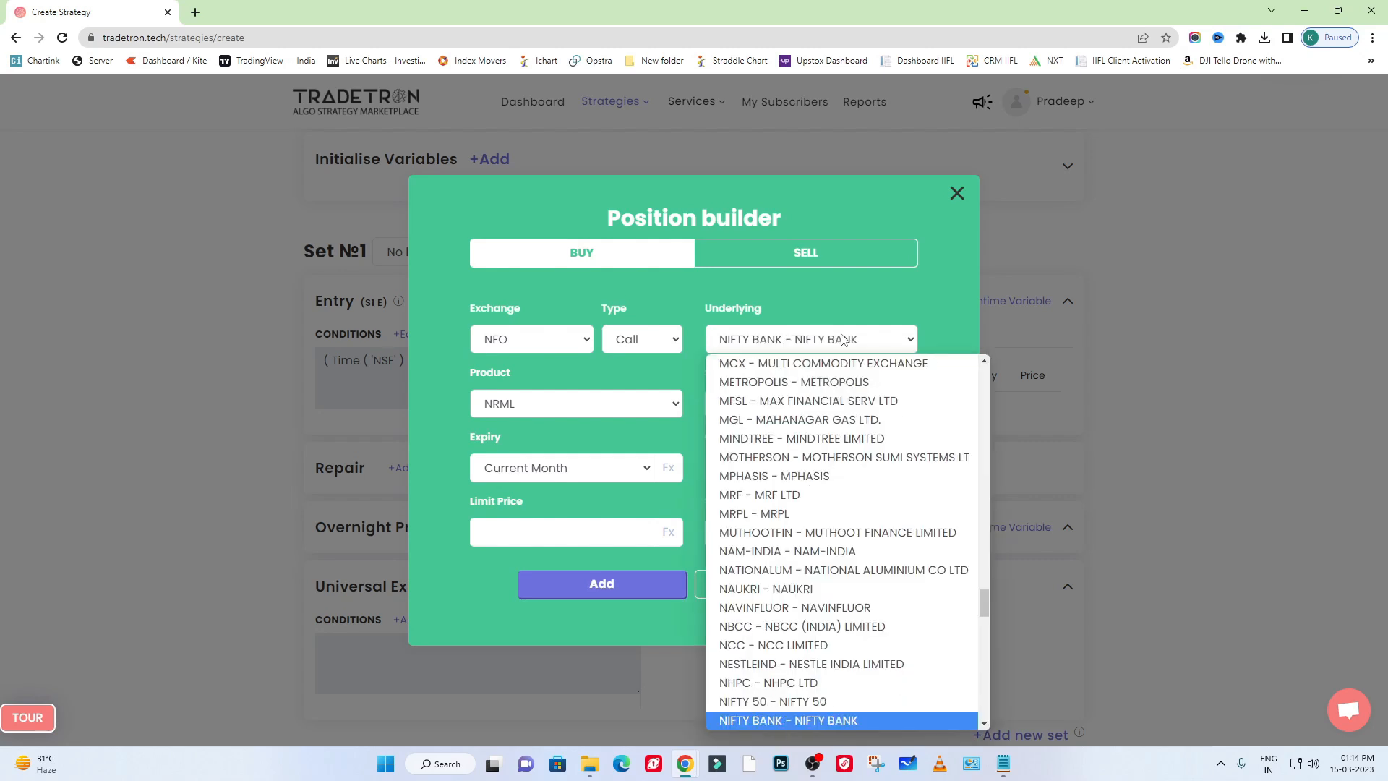
pyautogui.press('Return')
# - Keep NRML as the call position's product and select ATM as its strike
pyautogui.click(560, 414)
pyautogui.click(559, 414)
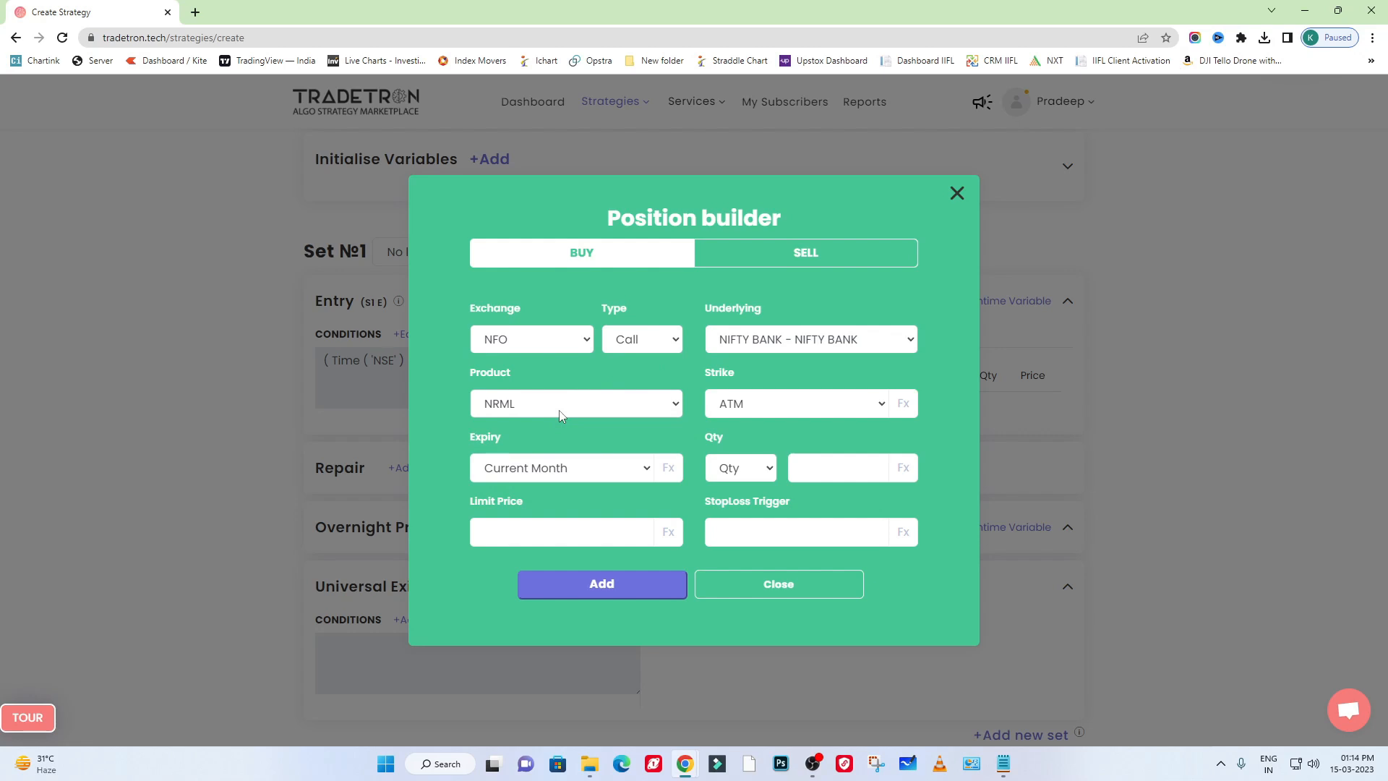
pyautogui.click(746, 410)
pyautogui.click(748, 409)
pyautogui.click(748, 410)
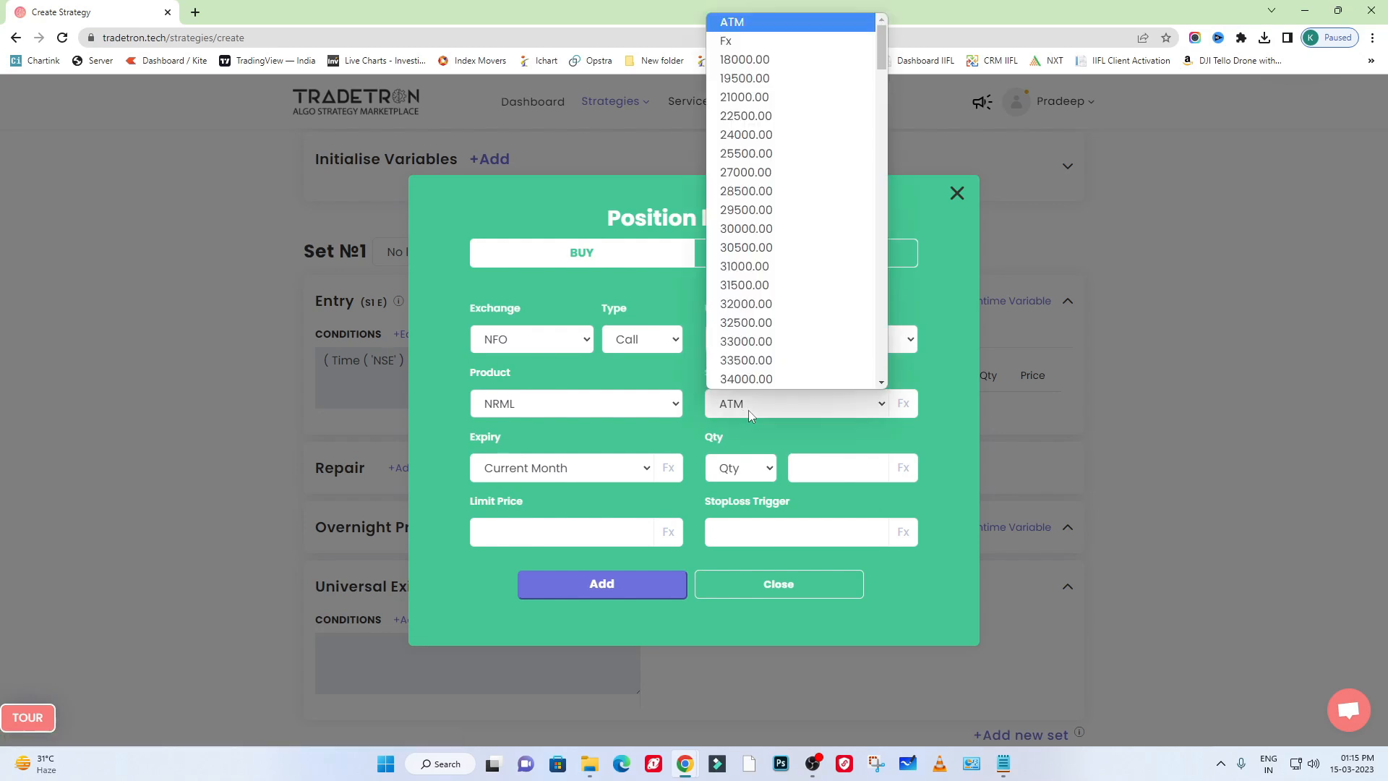
pyautogui.click(789, 22)
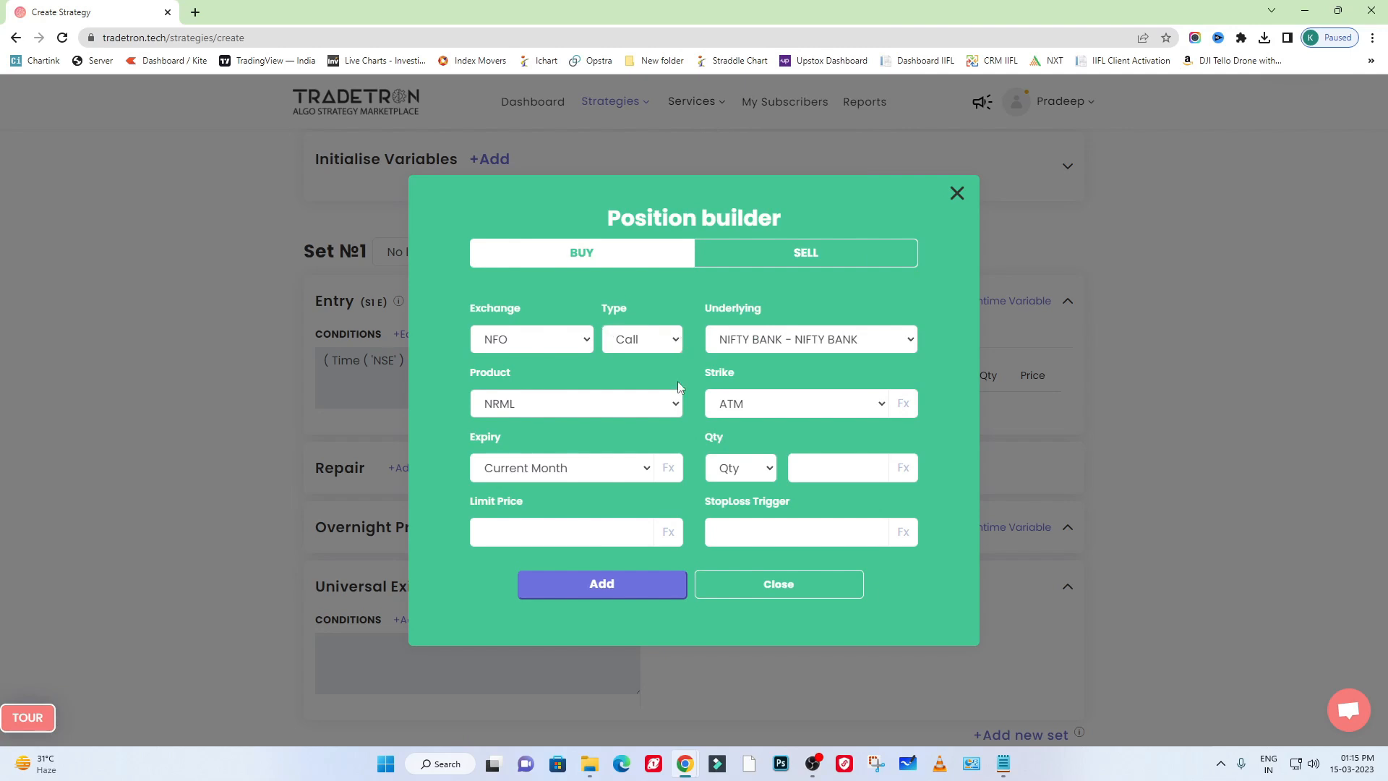
# - Set the call position's expiry to Current Week and its quantity to 1 in Lots
pyautogui.click(597, 474)
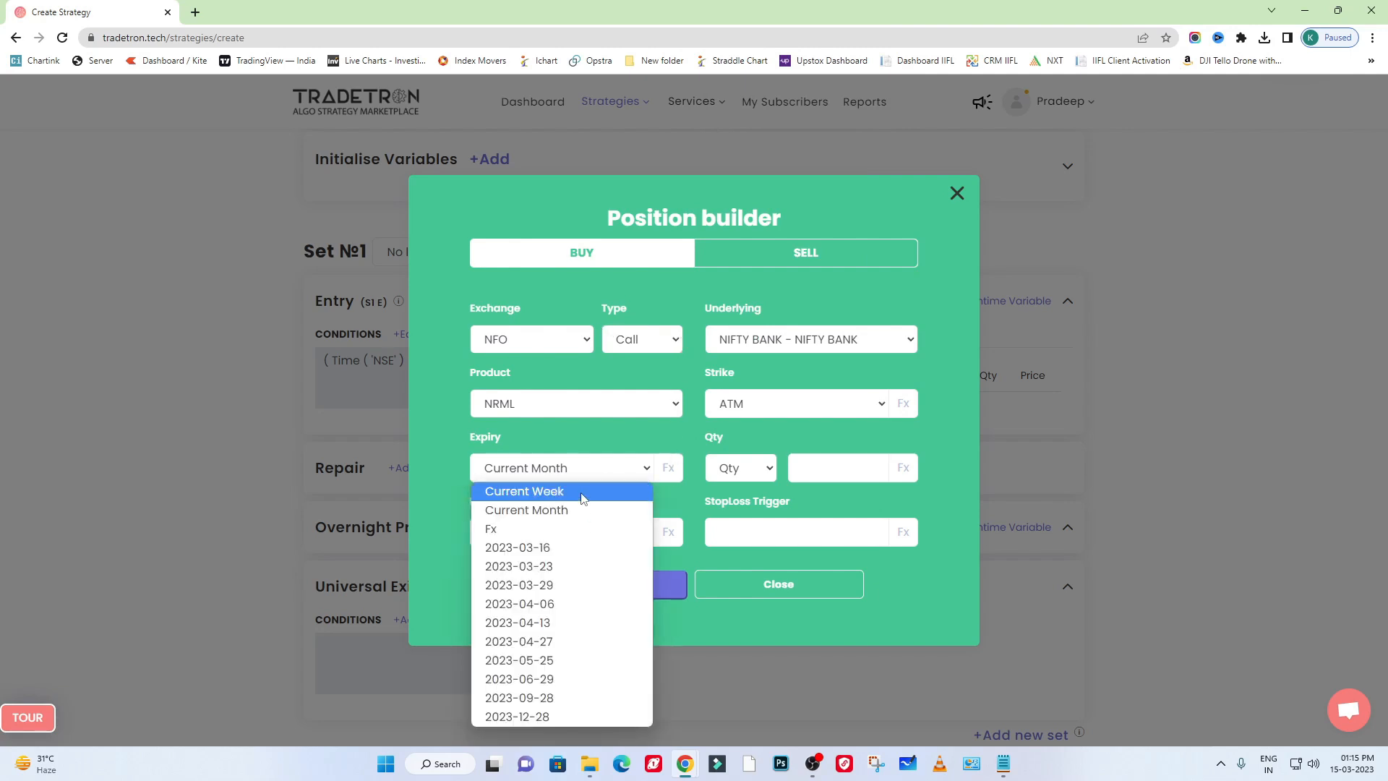
pyautogui.click(585, 489)
pyautogui.click(766, 468)
pyautogui.click(742, 529)
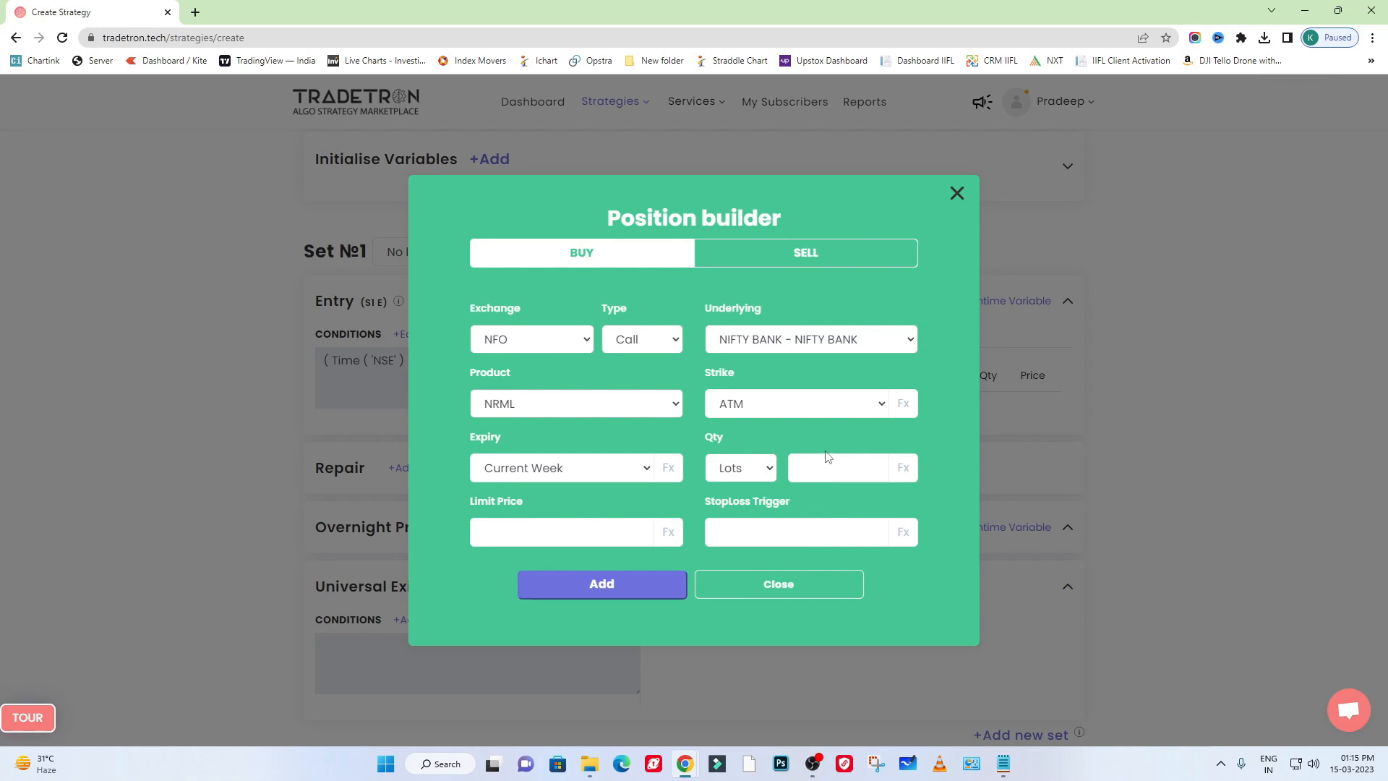
pyautogui.click(826, 464)
pyautogui.write('1')
# - Re-enter 1 lot as the quantity, then add the call position and close the position builder
pyautogui.click(756, 475)
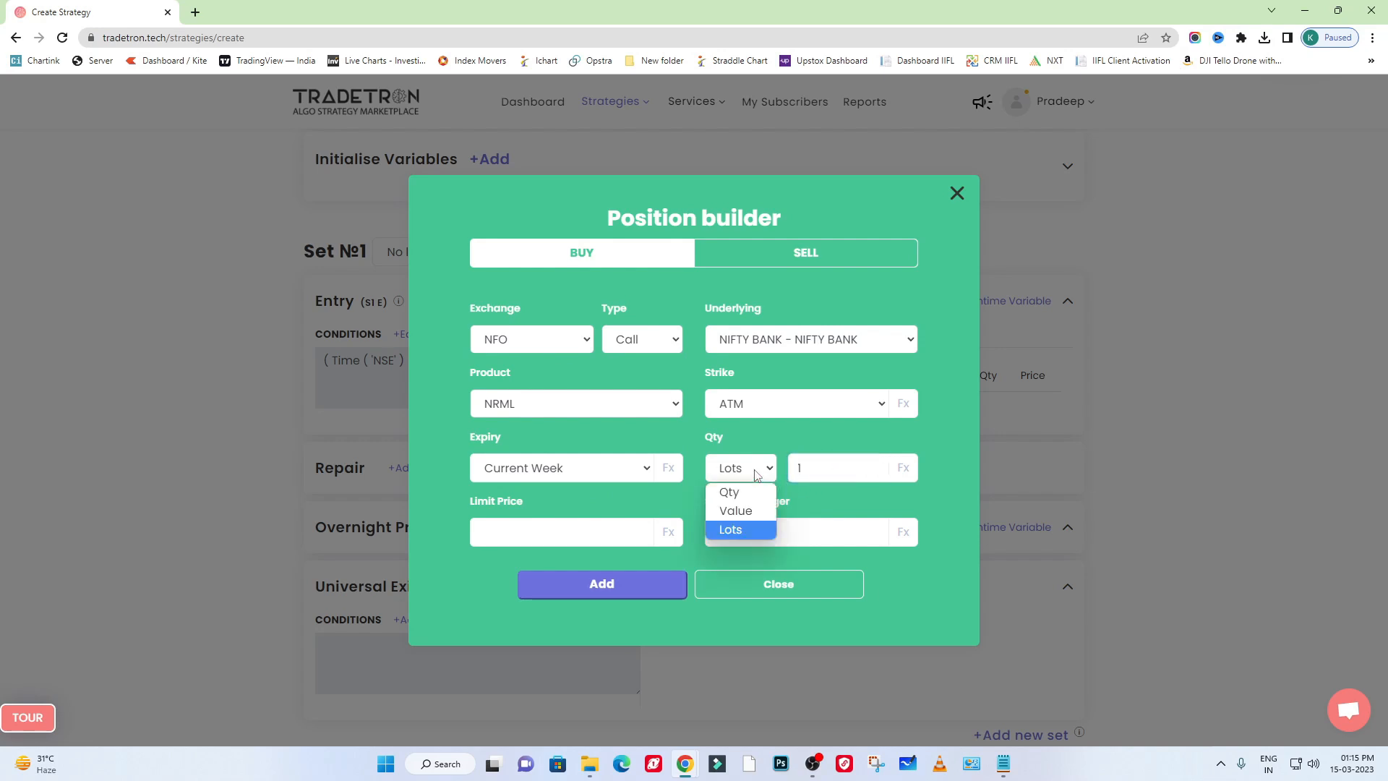
pyautogui.click(772, 476)
pyautogui.press('Tab')
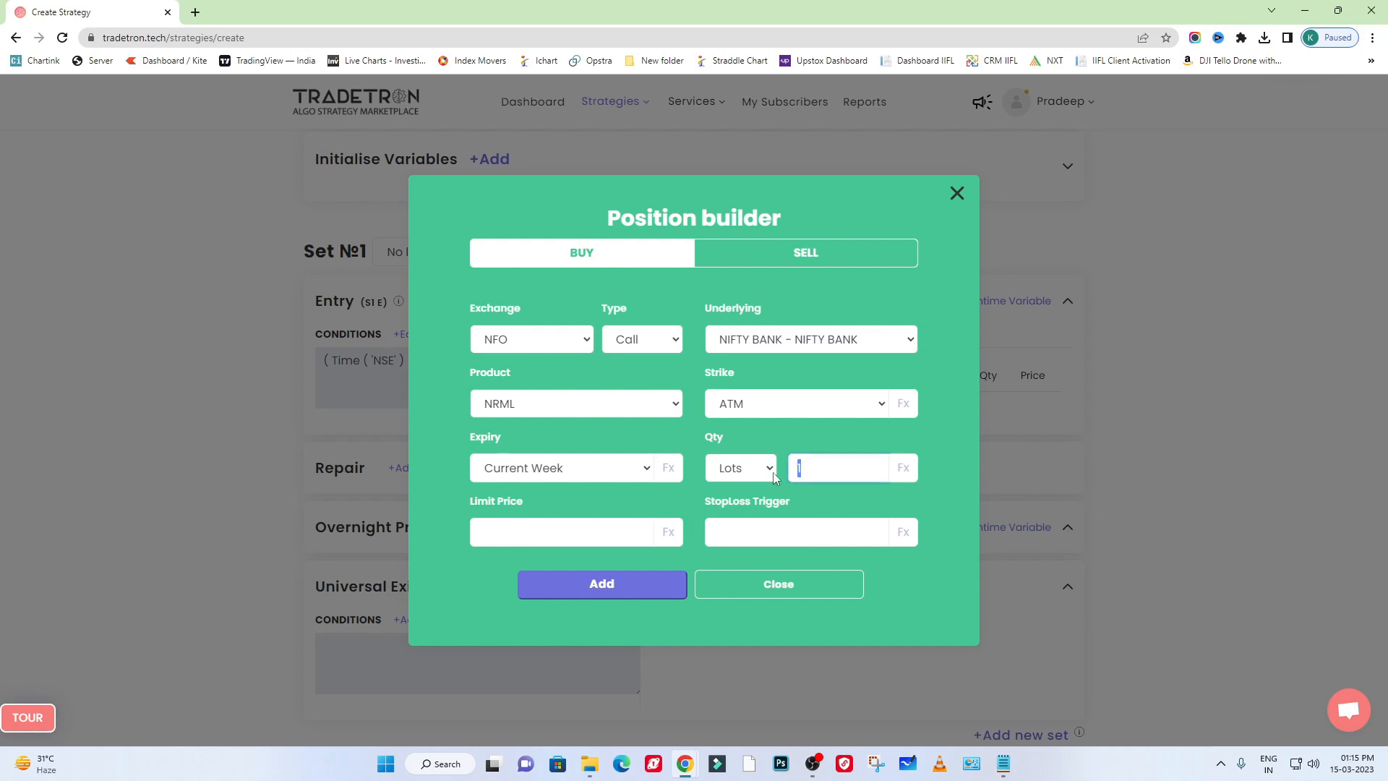
pyautogui.write('1')
pyautogui.click(618, 587)
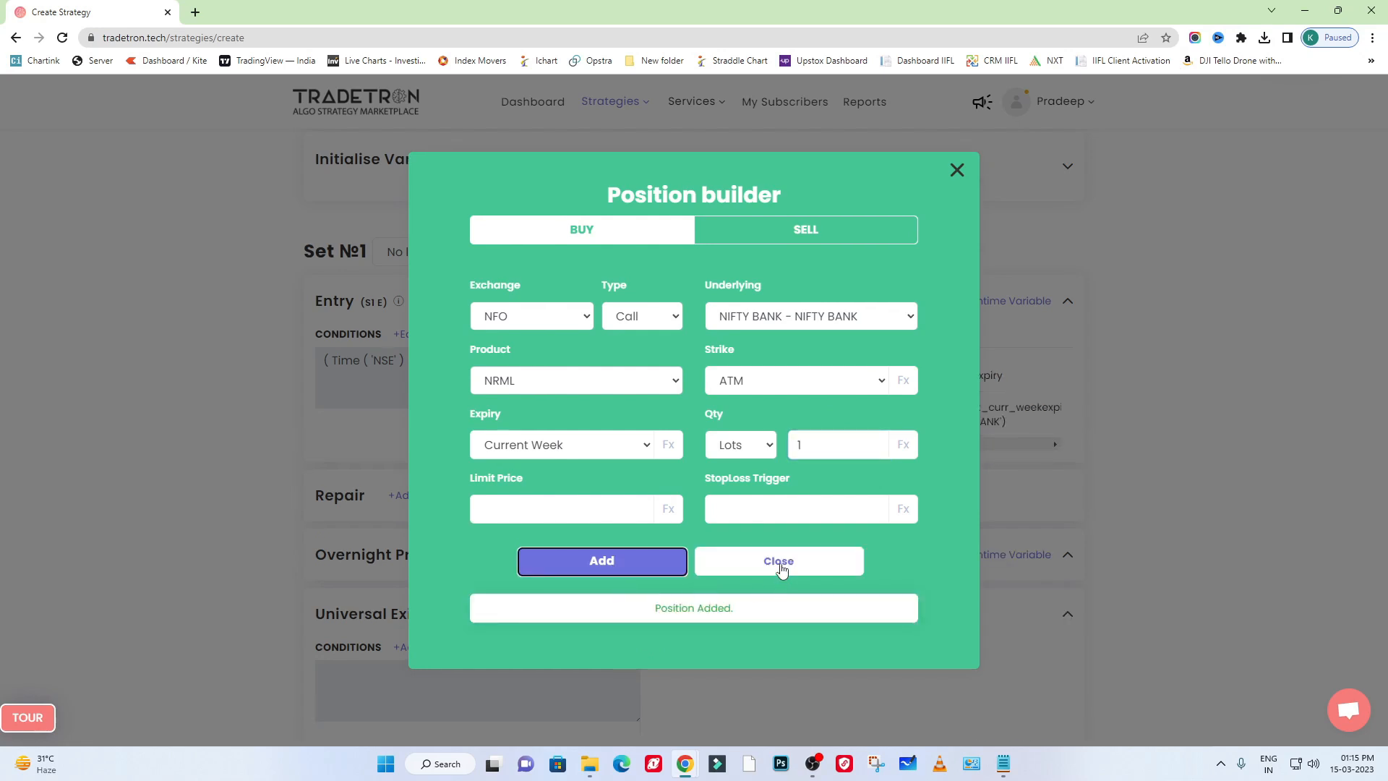
pyautogui.click(769, 586)
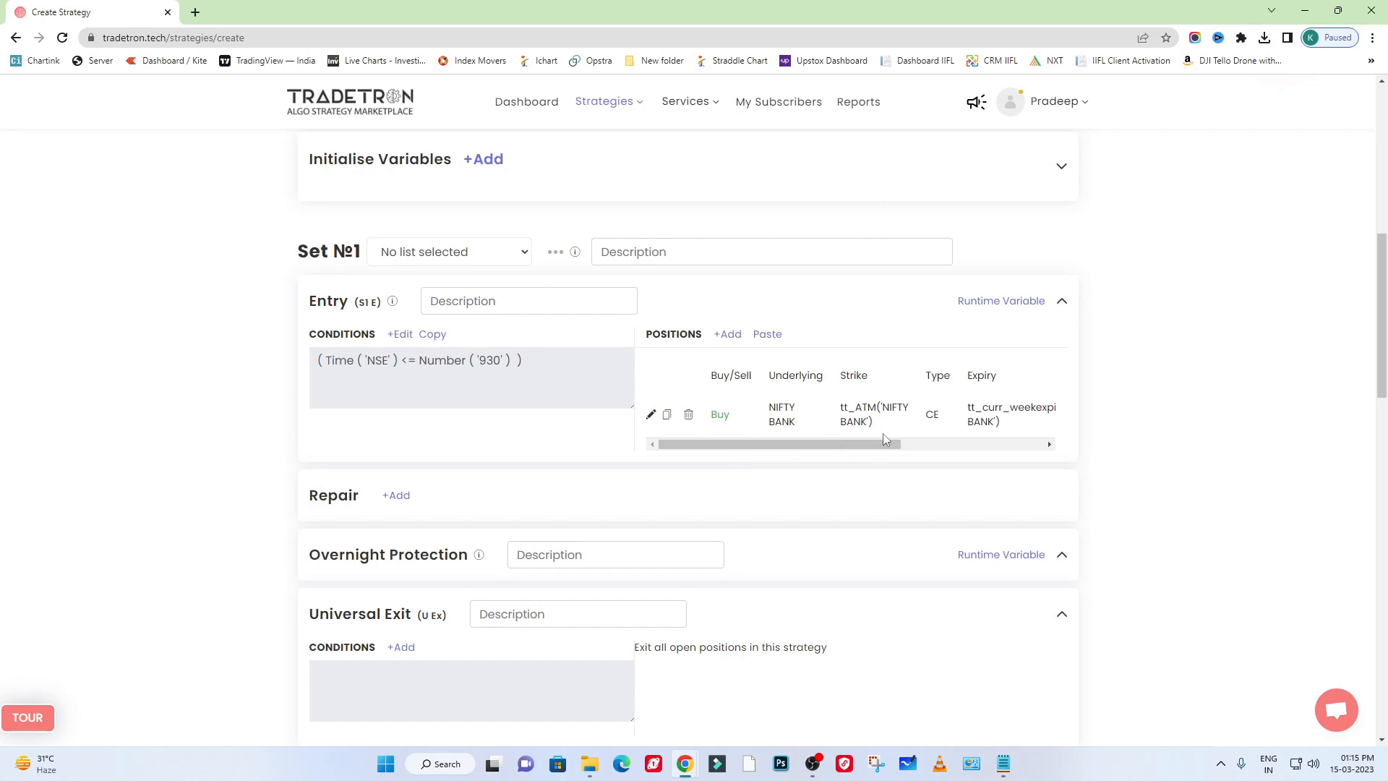
# - Start a second buy position in the entry with exchange NFO and type Put
pyautogui.click(728, 334)
pyautogui.click(536, 349)
pyautogui.click(523, 422)
pyautogui.click(669, 344)
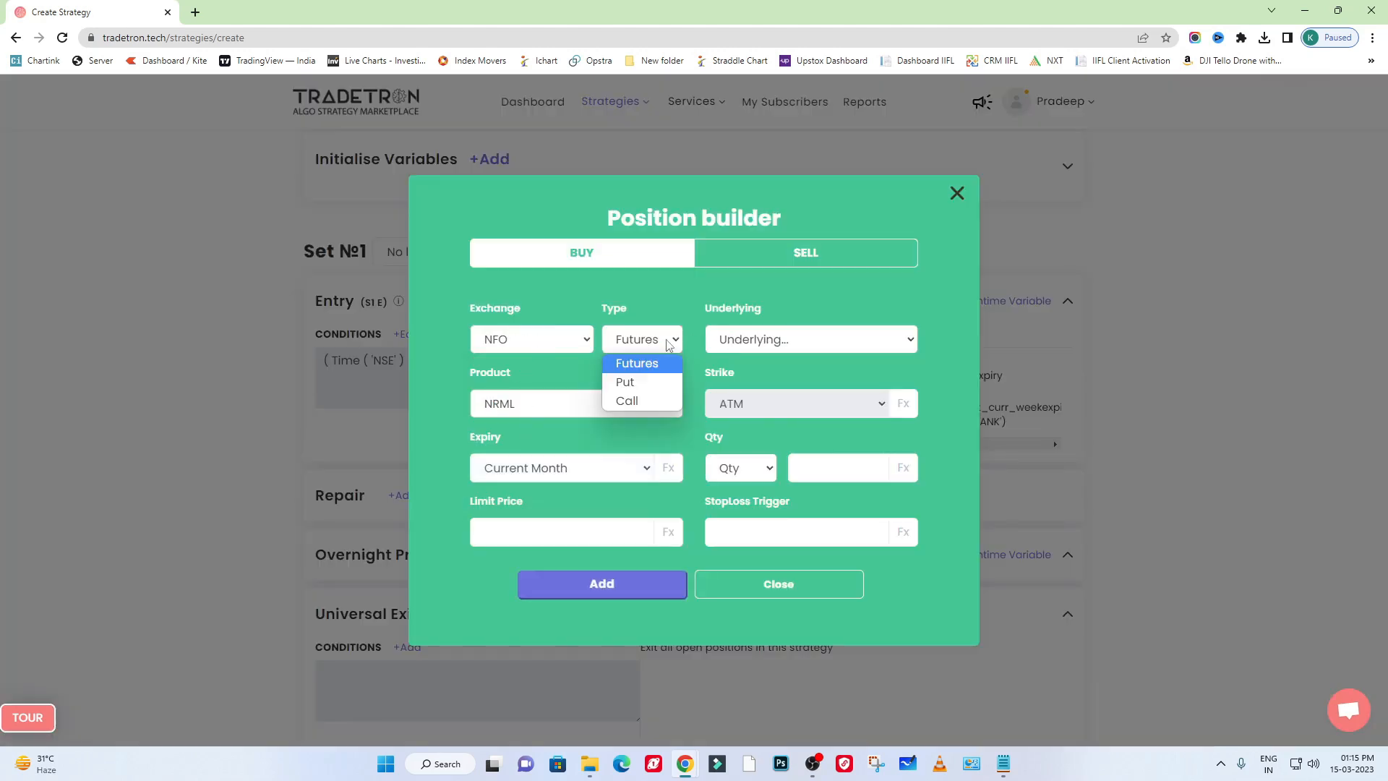
pyautogui.click(656, 383)
# - Choose NIFTY BANK as the put position's underlying and keep NRML as its product
pyautogui.click(745, 341)
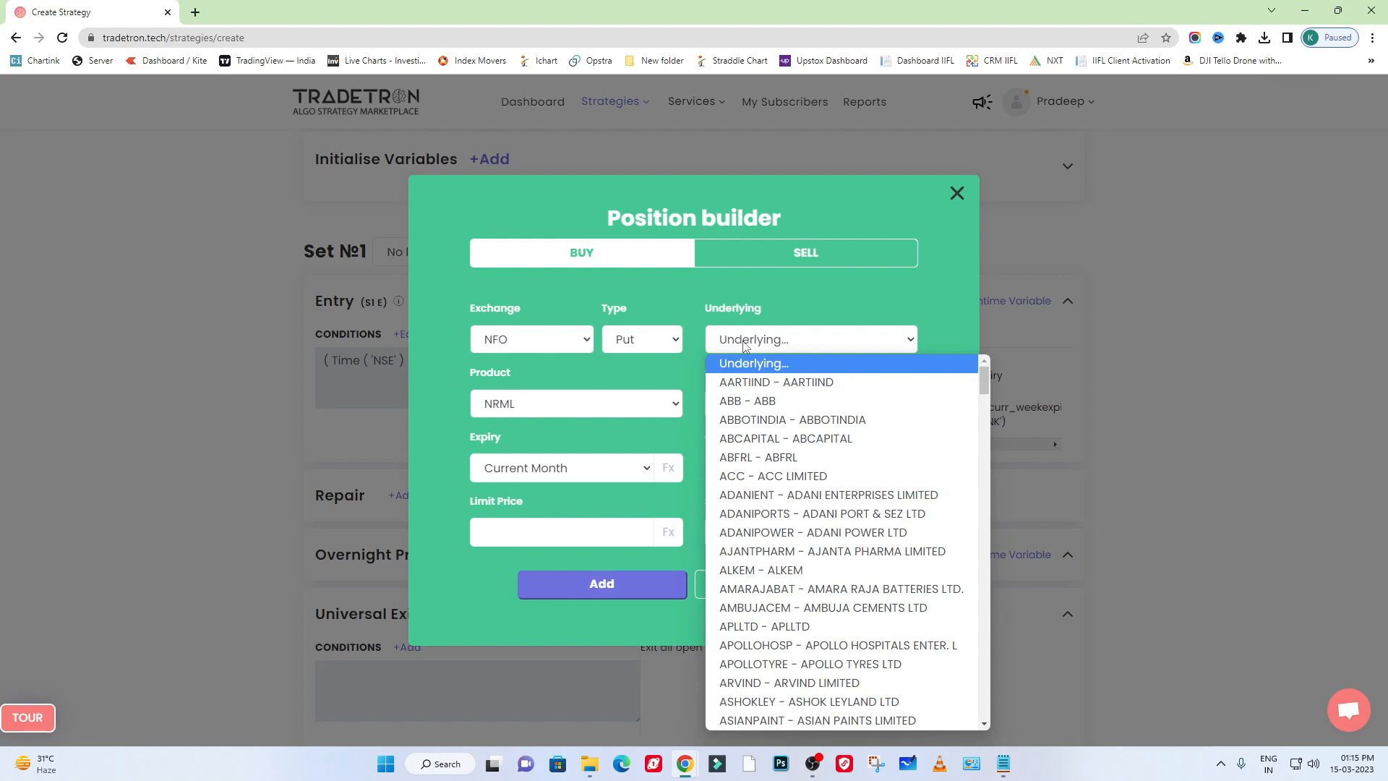
pyautogui.write('ni')
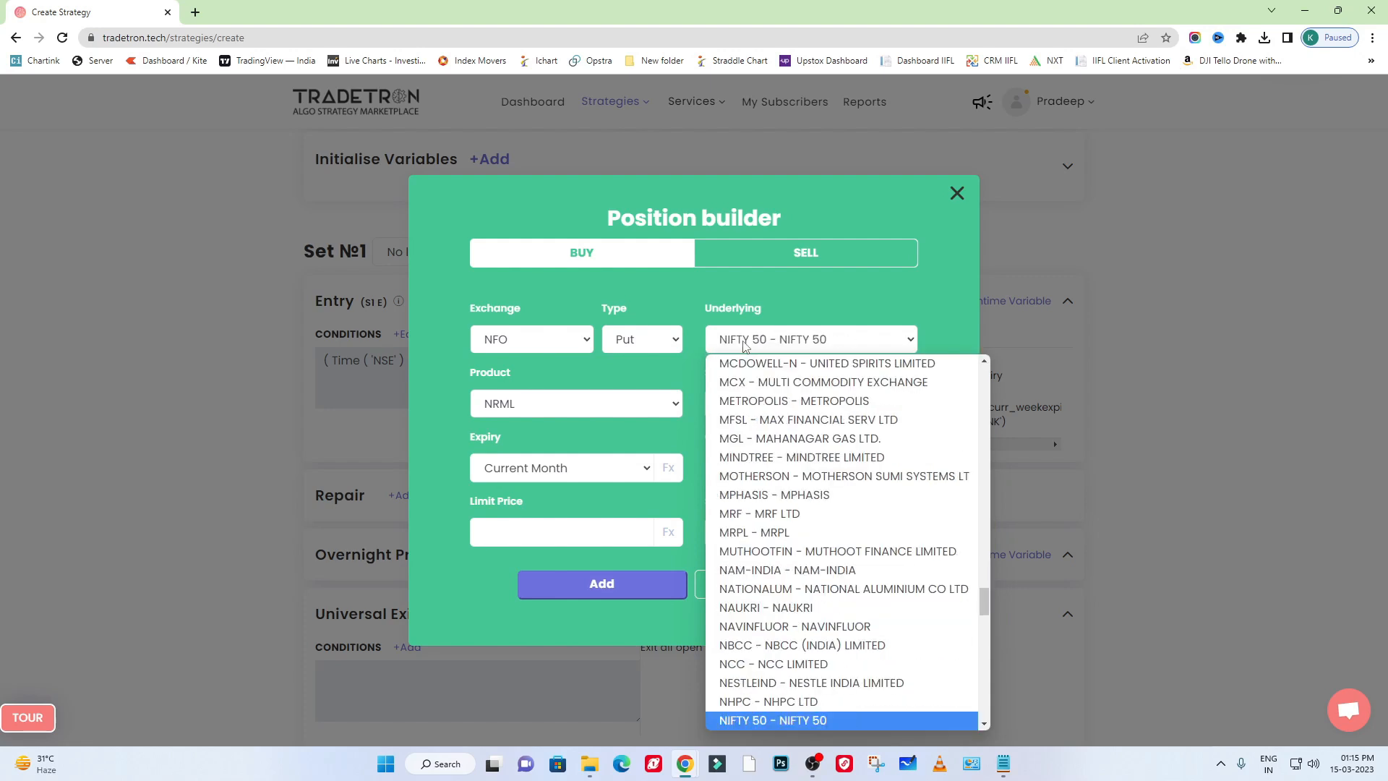
pyautogui.press('Down')
pyautogui.press('Return')
pyautogui.click(509, 409)
pyautogui.click(509, 409)
# - Set the put position's expiry to Current Week and its quantity to 1 in Lots
pyautogui.click(548, 477)
pyautogui.click(548, 493)
pyautogui.click(738, 468)
pyautogui.click(730, 529)
pyautogui.click(860, 474)
pyautogui.write('1')
# - Try other lot quantities, such as 4, for the put position
pyautogui.moveTo(836, 475); pyautogui.dragTo(773, 475)
pyautogui.write('23451')
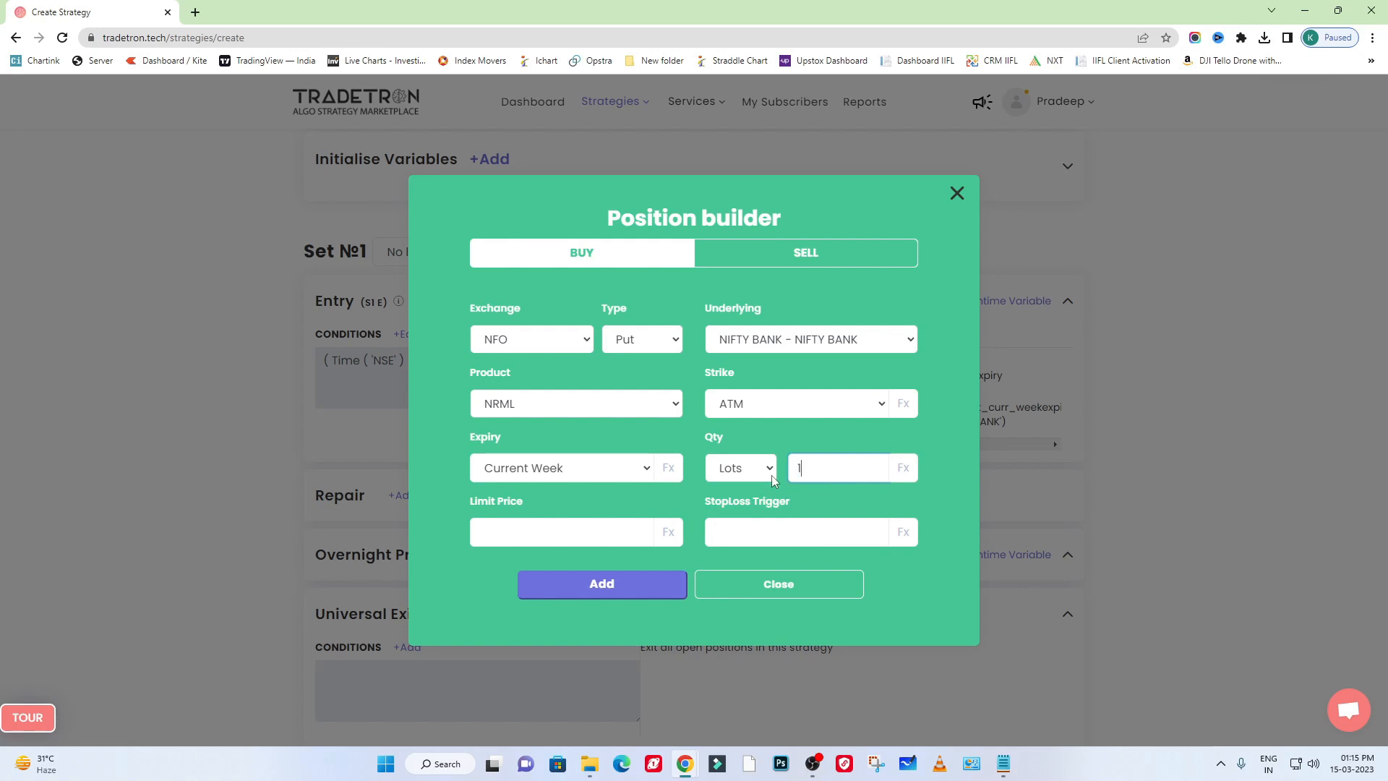
pyautogui.moveTo(813, 474); pyautogui.dragTo(752, 475)
pyautogui.write('4')
# - Set the quantity back to 1 lot, then add the put position and close the position builder
pyautogui.moveTo(843, 477); pyautogui.dragTo(703, 483)
pyautogui.write('1')
pyautogui.click(613, 590)
pyautogui.click(777, 564)
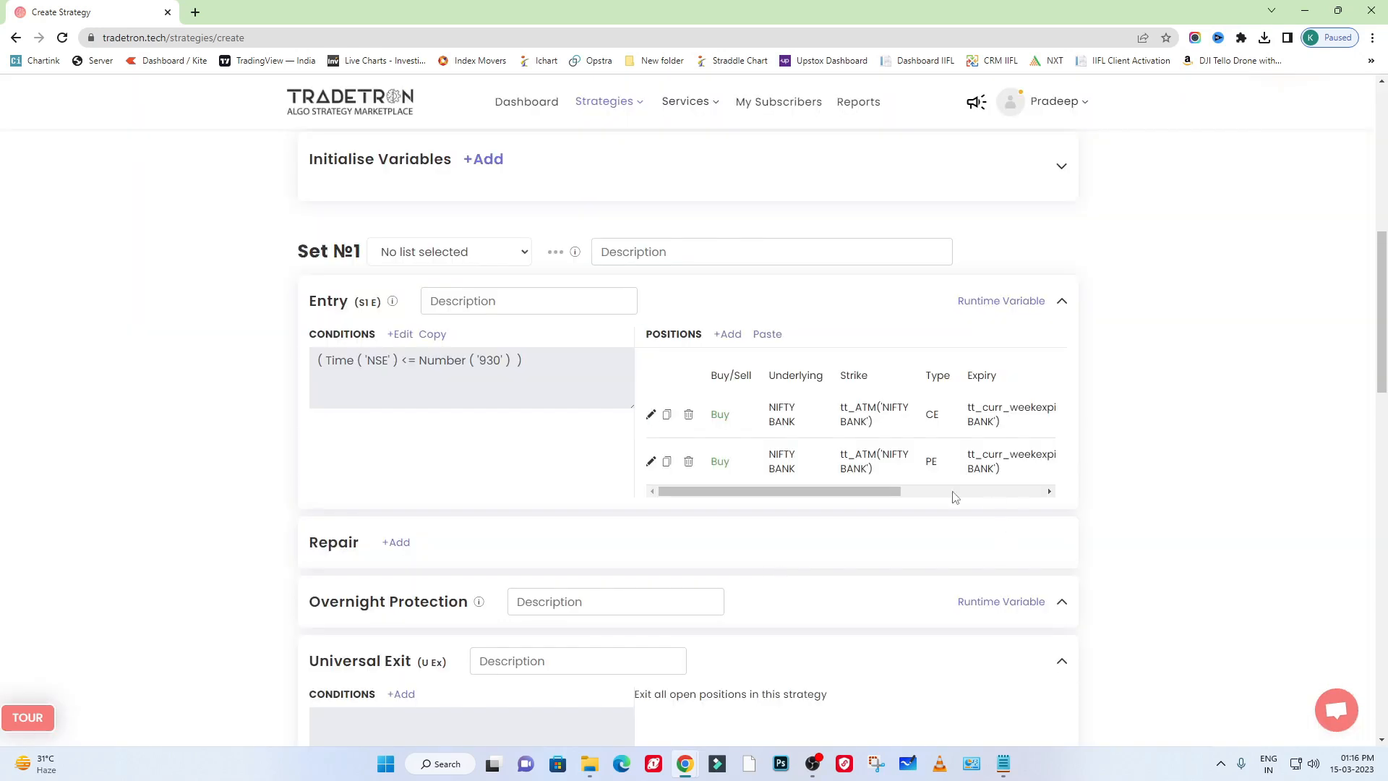
# - Review the buy side and option type of both entry positions along with the entry condition
pyautogui.doubleClick(720, 415)
pyautogui.click(723, 463)
pyautogui.doubleClick(720, 462)
pyautogui.doubleClick(932, 414)
pyautogui.doubleClick(930, 460)
pyautogui.moveTo(550, 419); pyautogui.dragTo(315, 361)
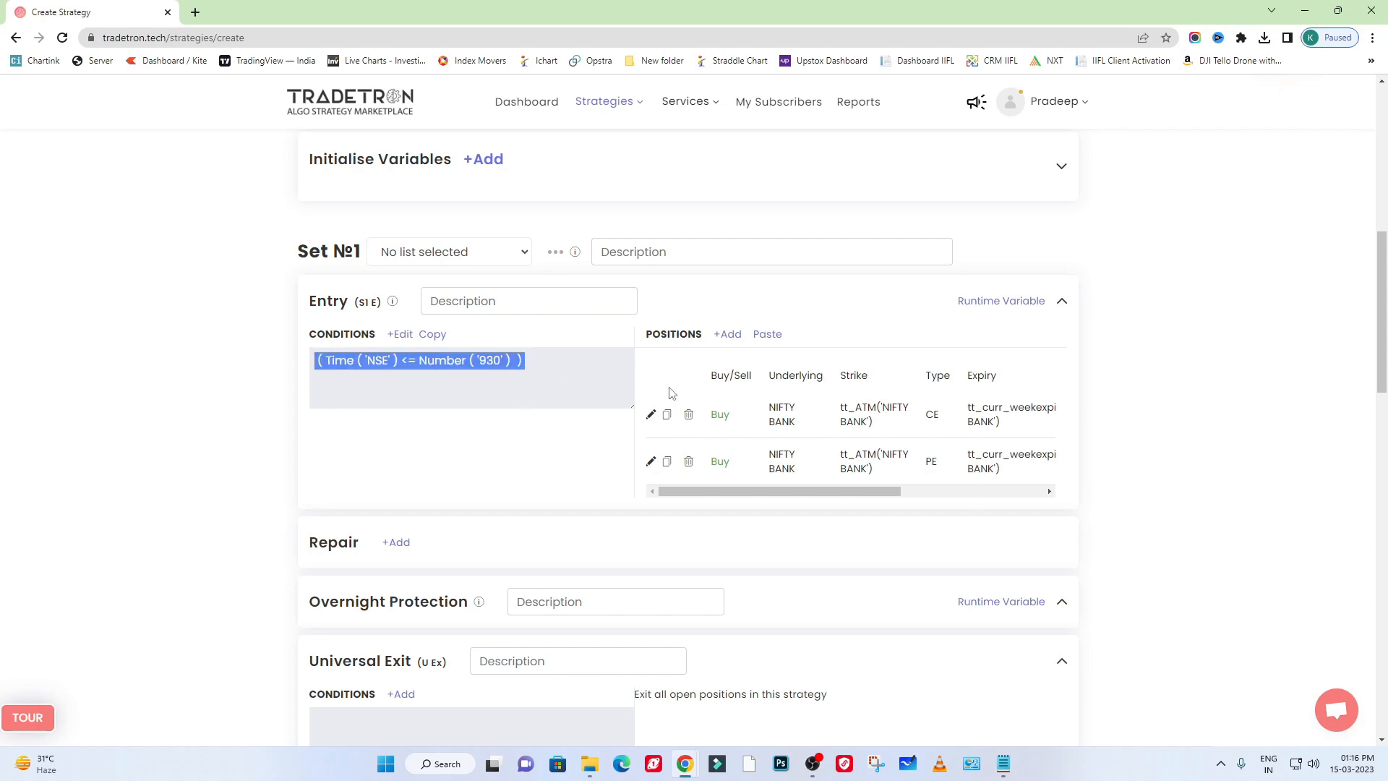
pyautogui.moveTo(753, 418); pyautogui.dragTo(1000, 468)
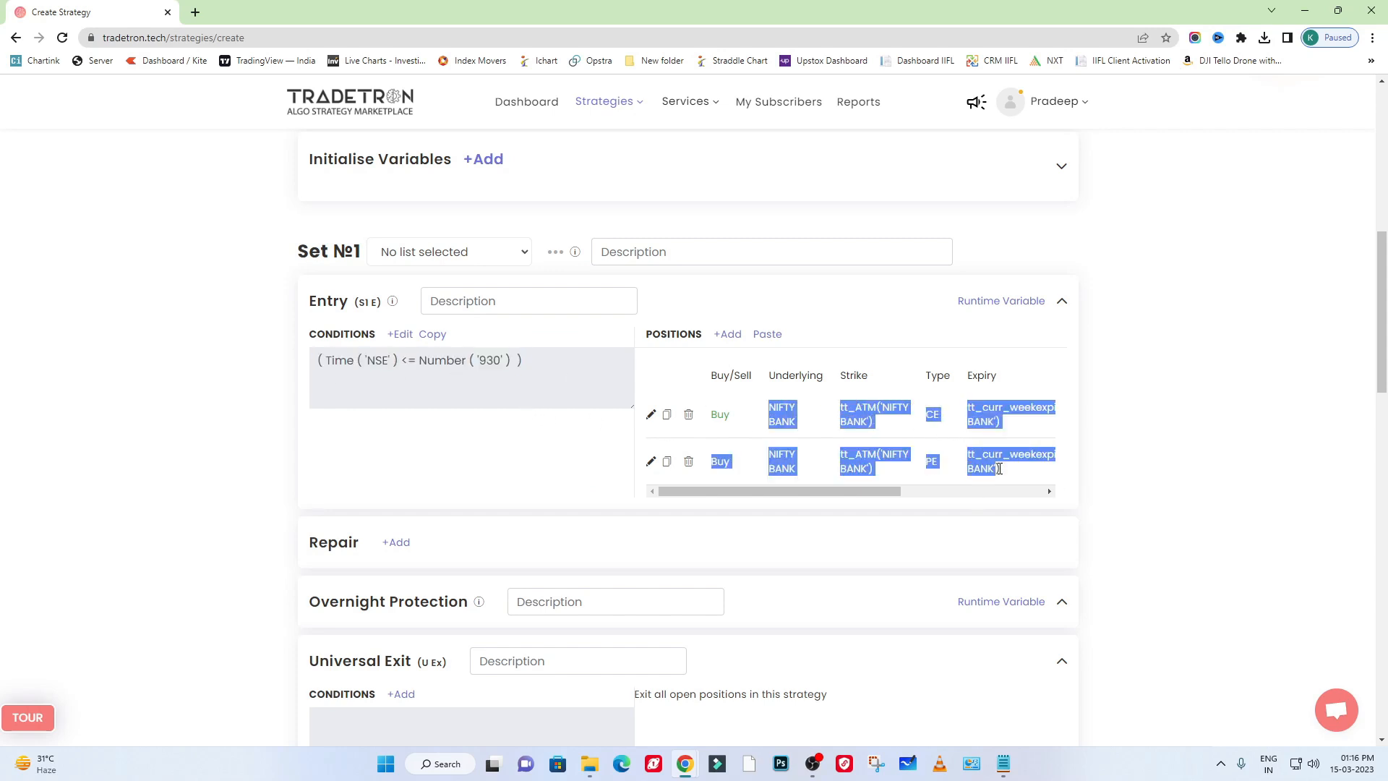
pyautogui.click(1208, 430)
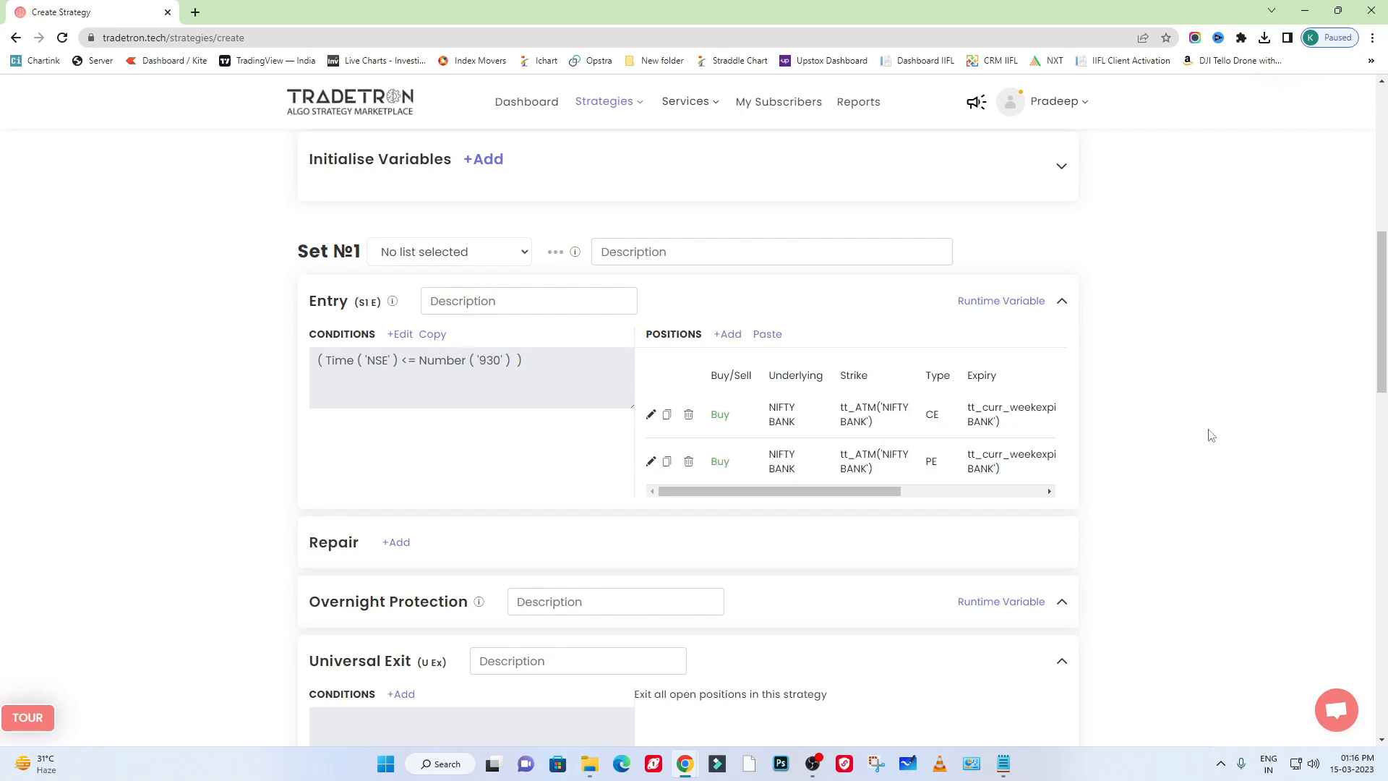
# - Check the exit line in the strategy description against the Universal Exit section
pyautogui.scroll(5, 1004, 400)
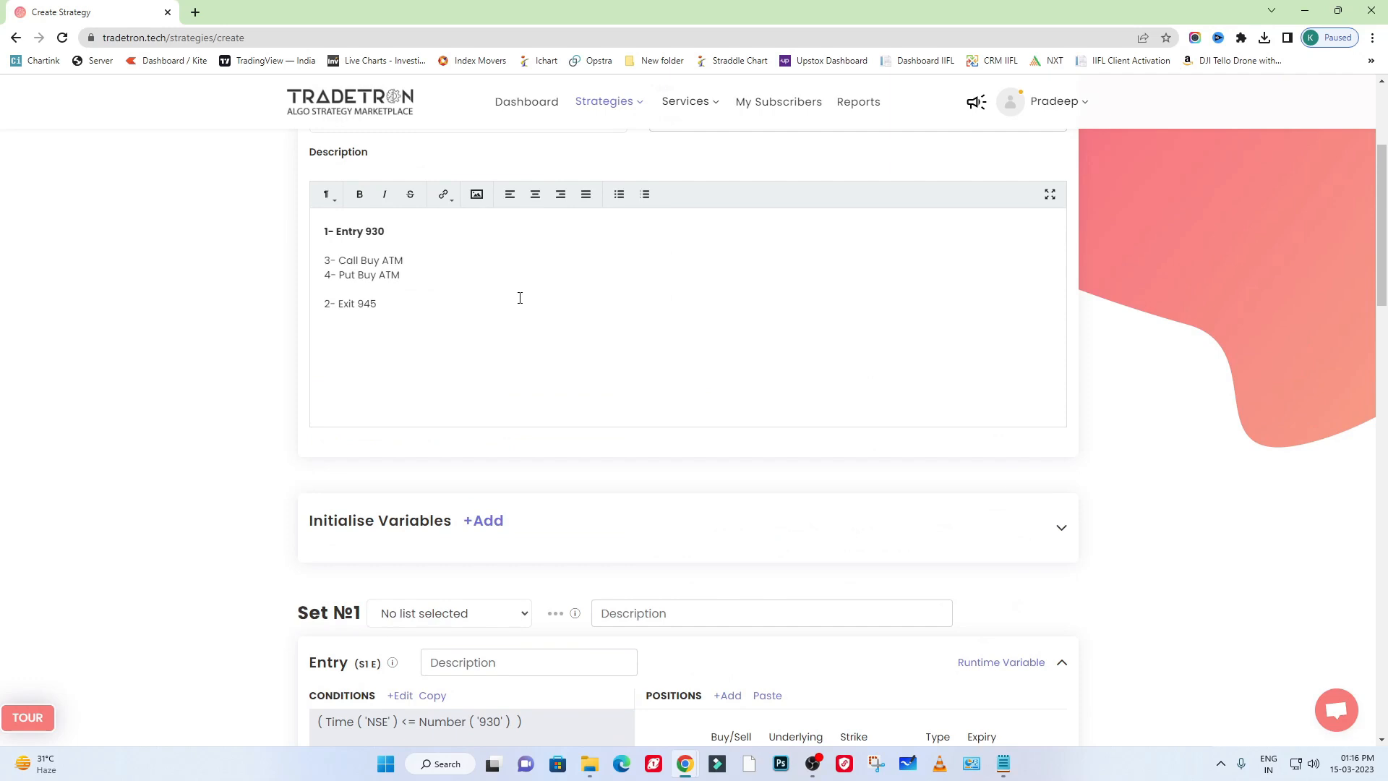
pyautogui.moveTo(365, 313); pyautogui.dragTo(301, 319)
pyautogui.click(418, 310)
pyautogui.moveTo(412, 310); pyautogui.dragTo(350, 309)
pyautogui.click(432, 310)
pyautogui.doubleClick(368, 305)
pyautogui.scroll(-8, 602, 305)
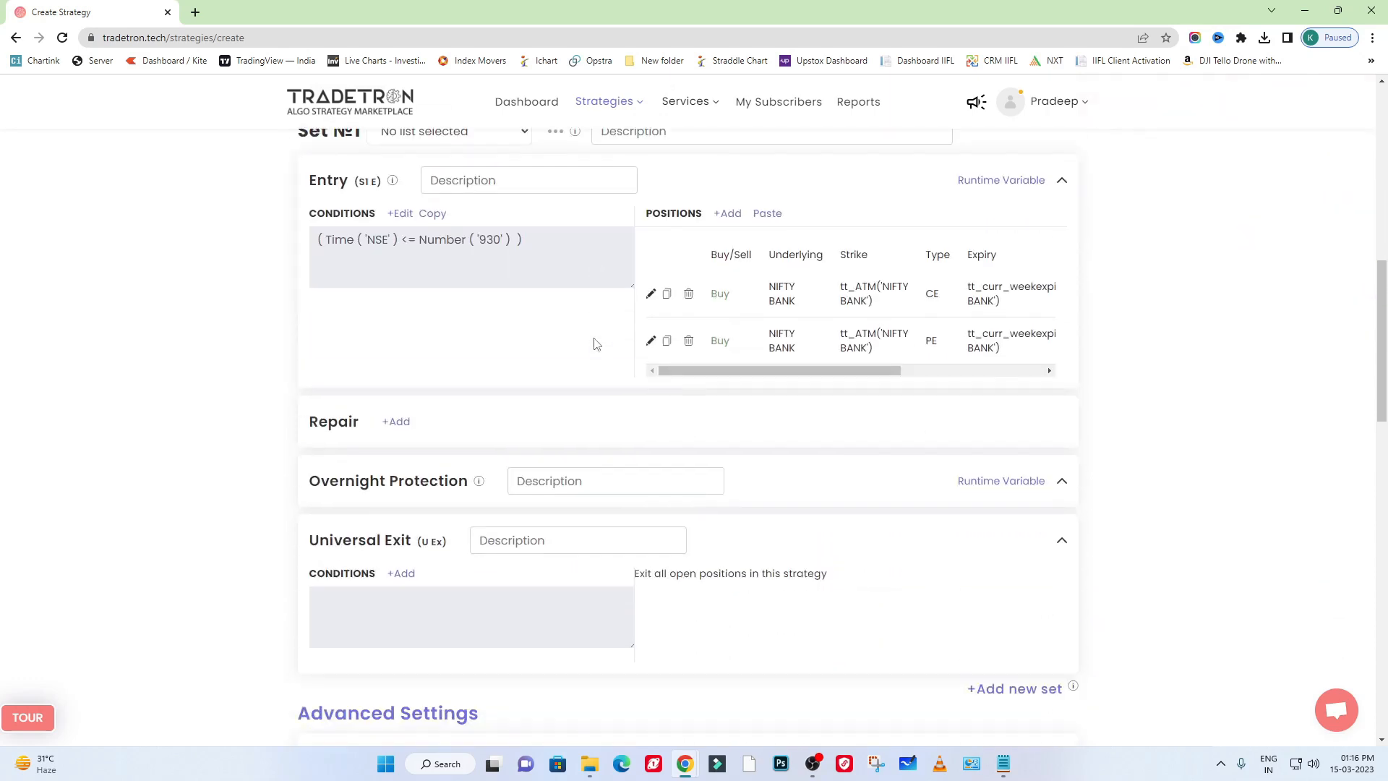
pyautogui.scroll(-2, 597, 343)
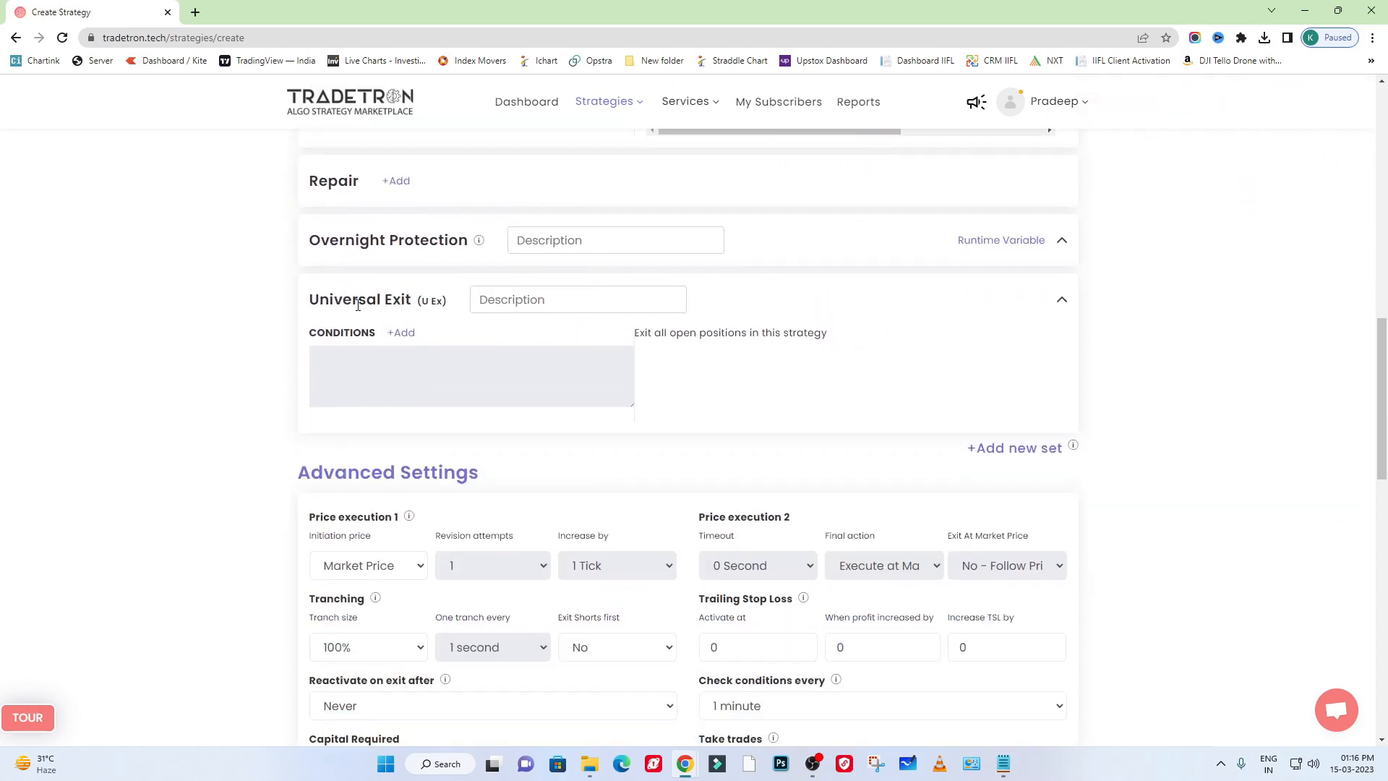
pyautogui.moveTo(308, 303); pyautogui.dragTo(409, 300)
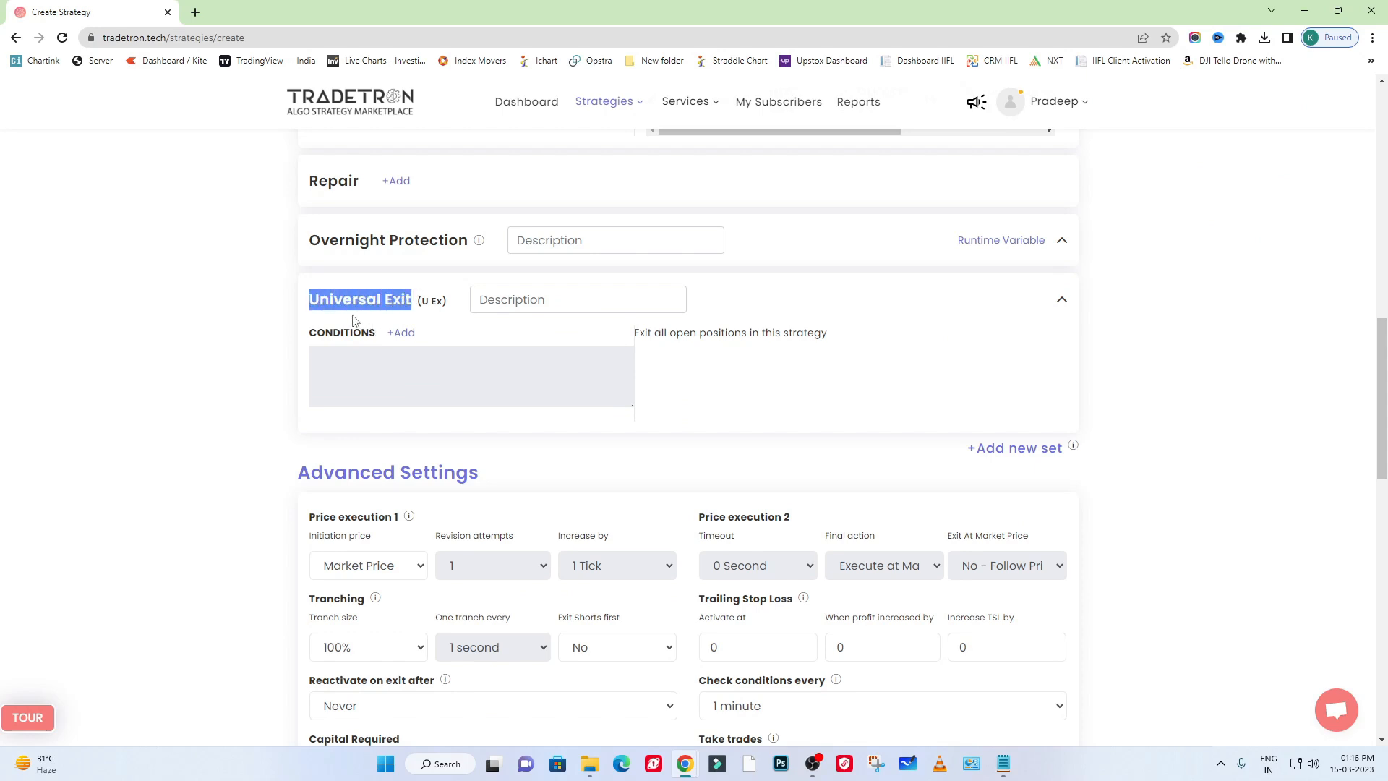
pyautogui.click(339, 296)
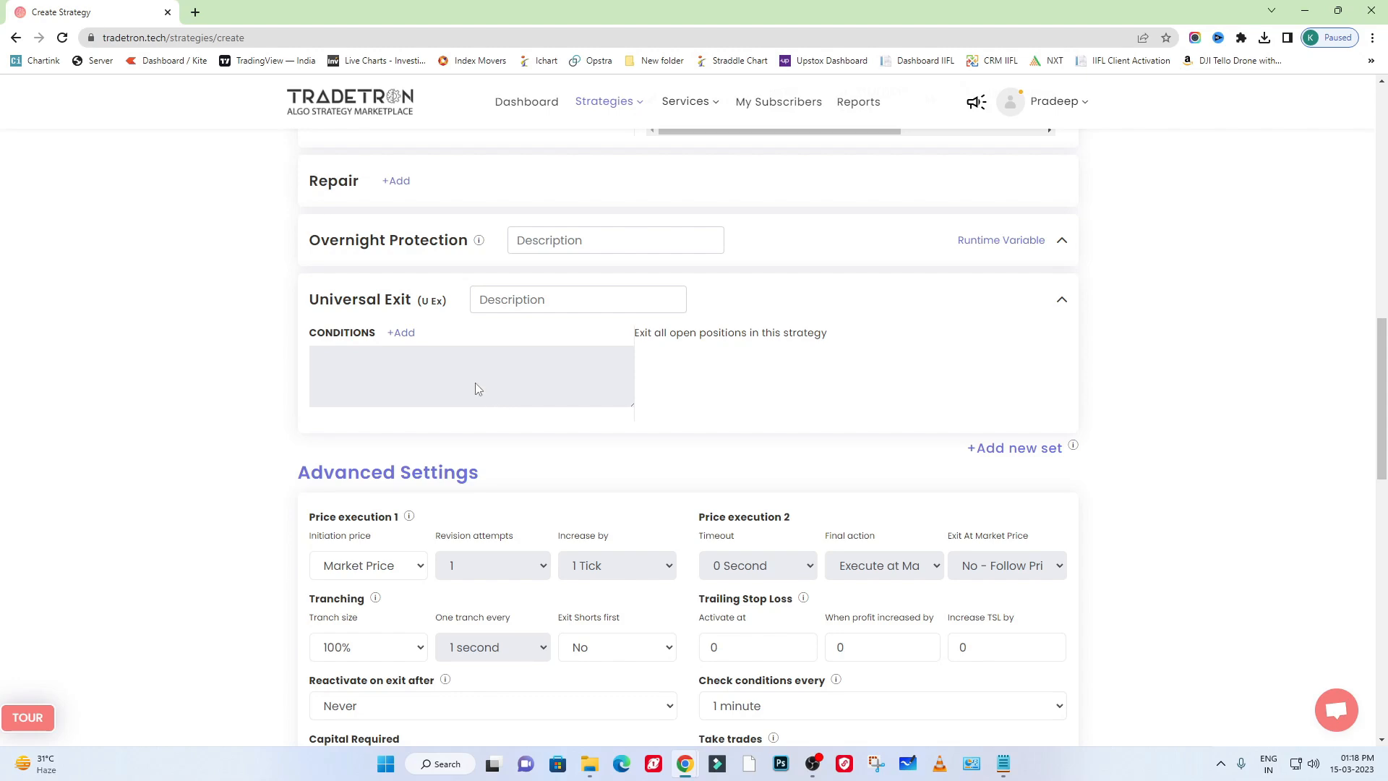
# - Recheck the exit time in the description and open the condition builder for the Universal Exit
pyautogui.scroll(10, 535, 358)
pyautogui.moveTo(376, 303); pyautogui.dragTo(338, 304)
pyautogui.scroll(-8, 520, 383)
pyautogui.scroll(-2, 462, 419)
pyautogui.moveTo(319, 299); pyautogui.dragTo(434, 299)
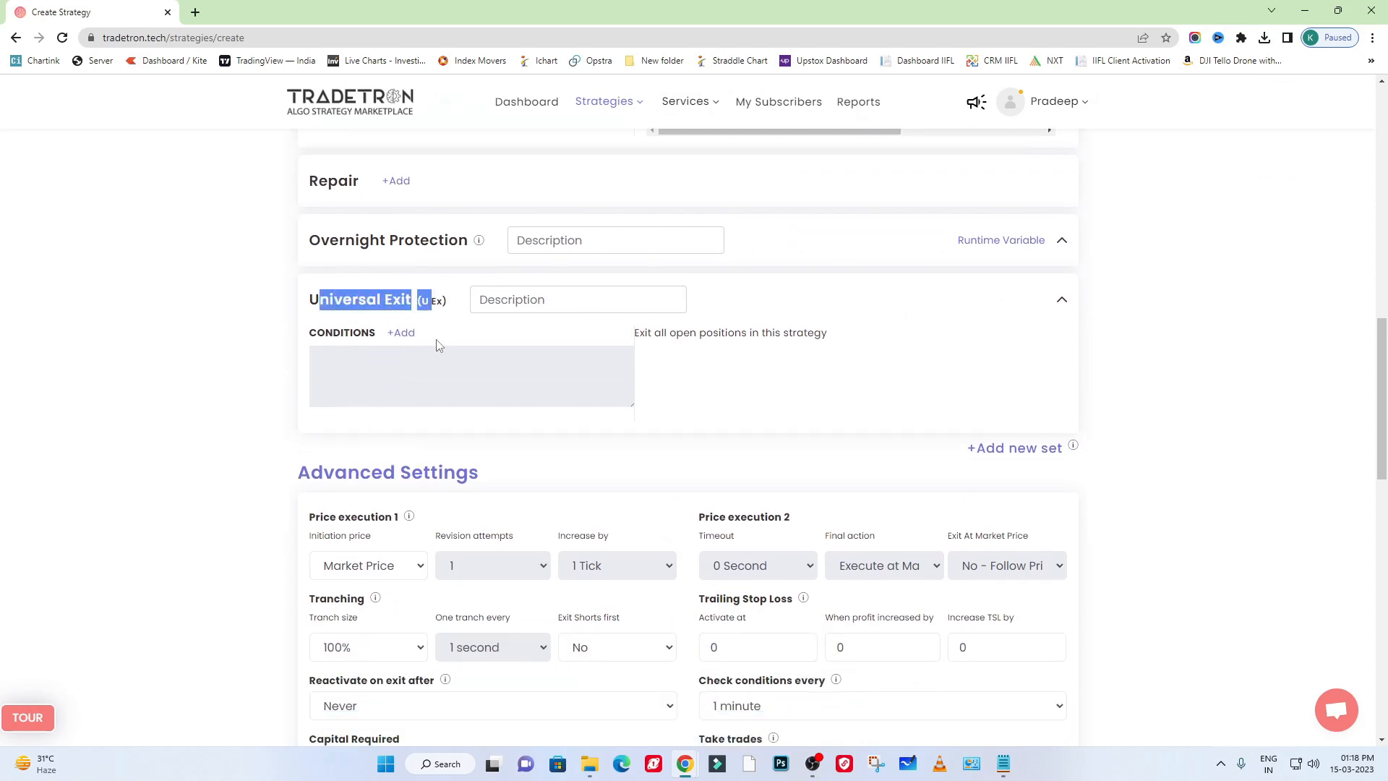
pyautogui.click(437, 345)
pyautogui.click(401, 337)
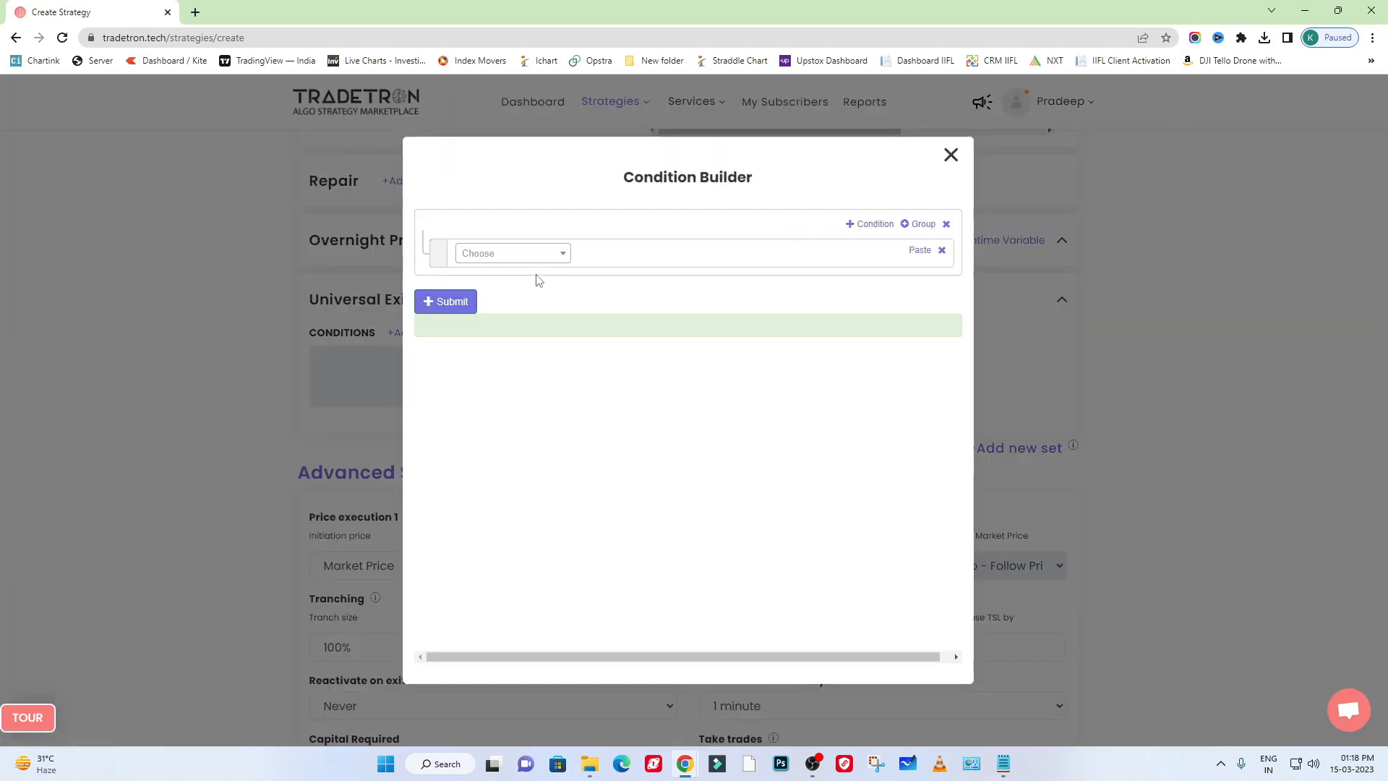
# - Add the Time keyword with exchange NSE to the Universal Exit condition
pyautogui.click(517, 254)
pyautogui.write('time')
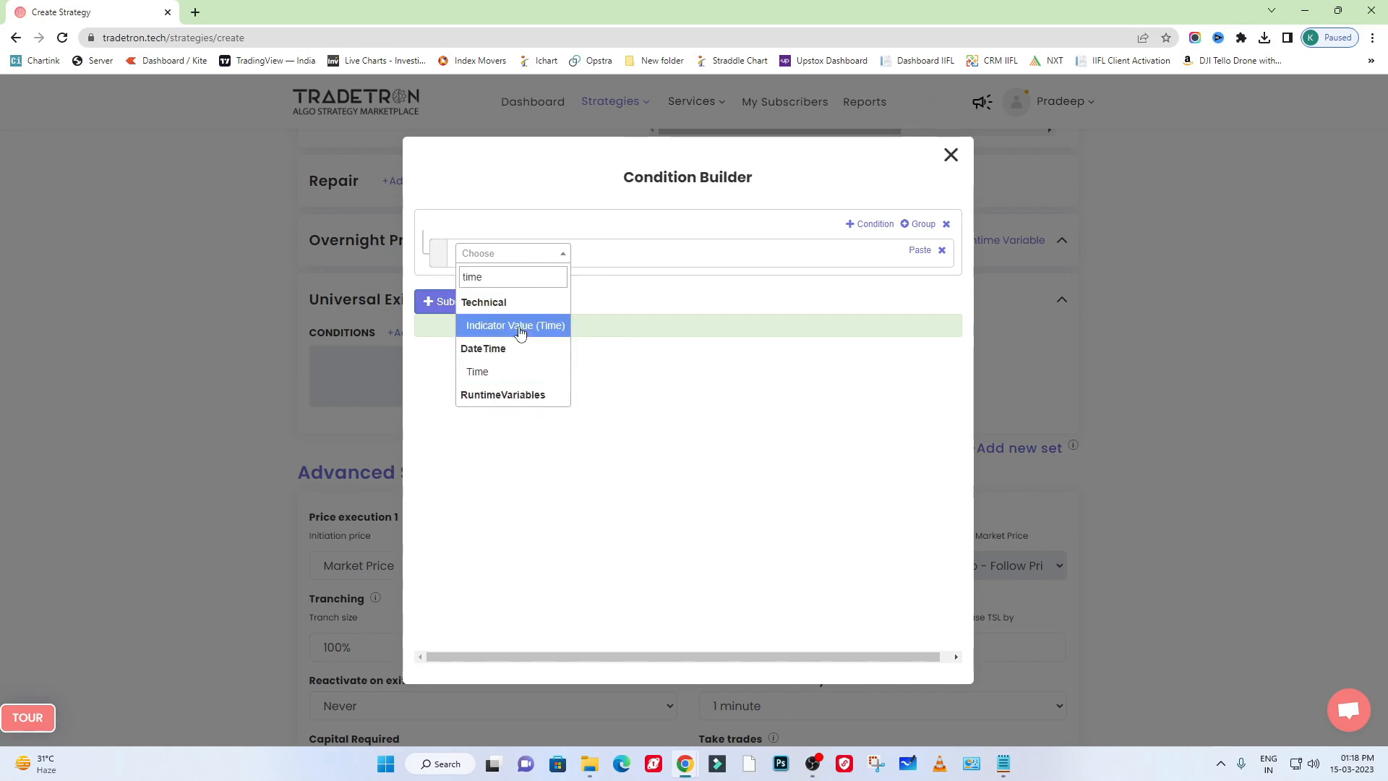
pyautogui.click(517, 384)
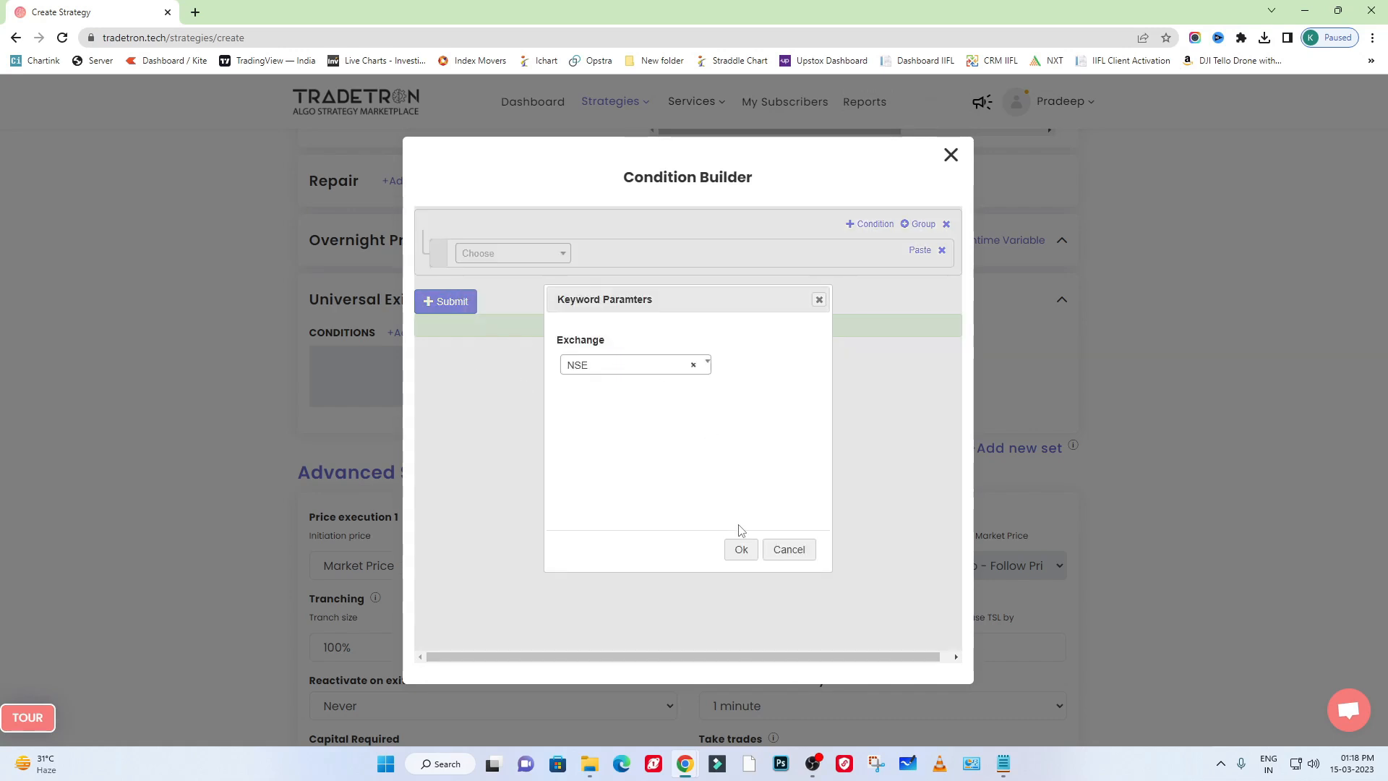
pyautogui.click(741, 549)
# - Add the <= comparison operator after the Time keyword in the exit condition
pyautogui.click(519, 254)
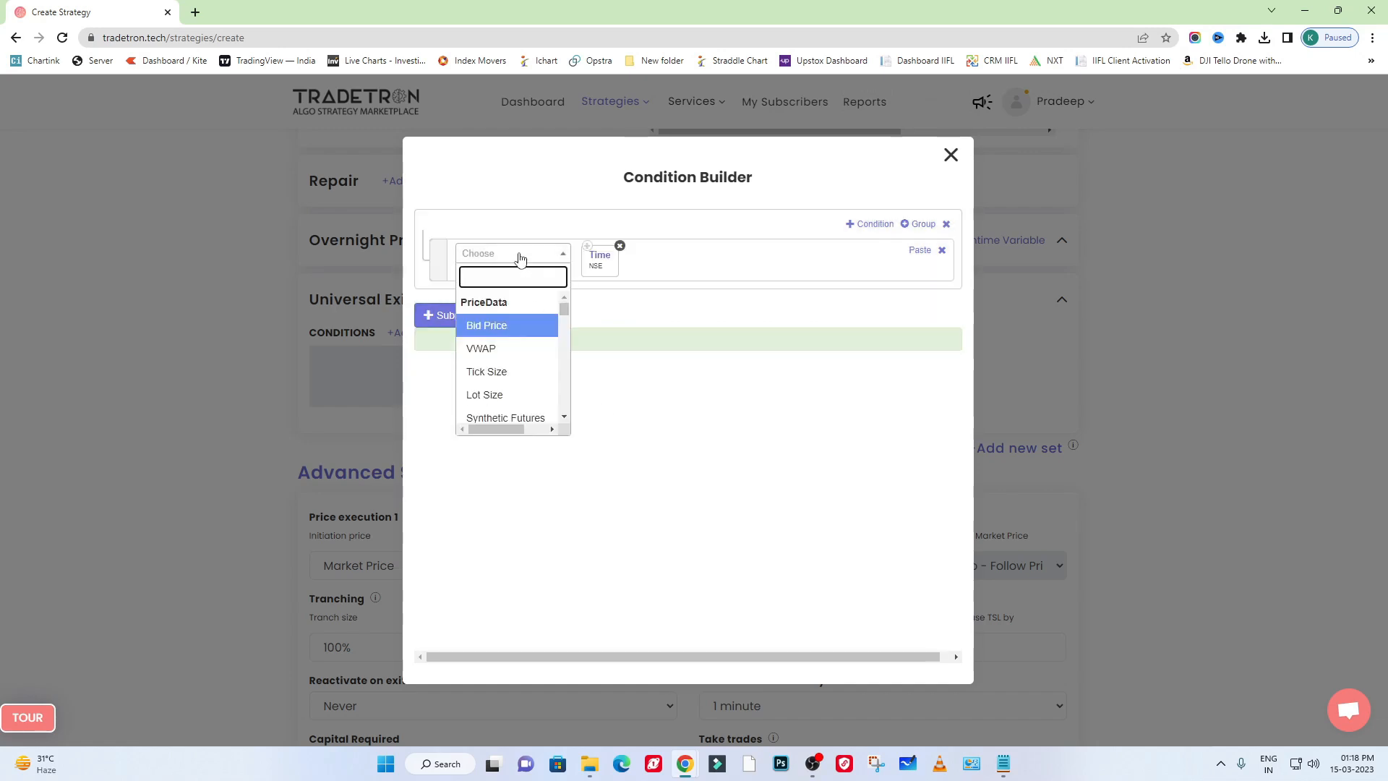
pyautogui.write('=')
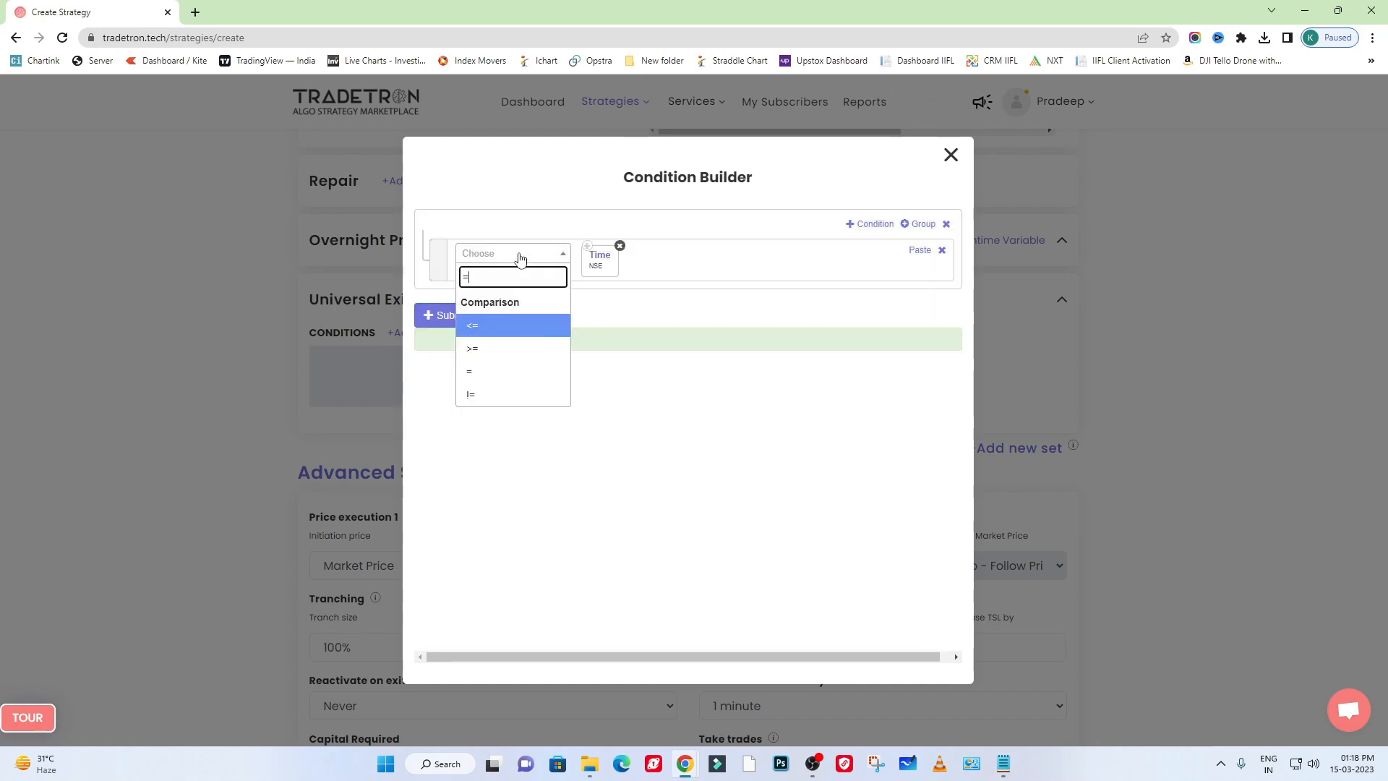
pyautogui.write('>')
pyautogui.hotkey('ctrl', 'a')
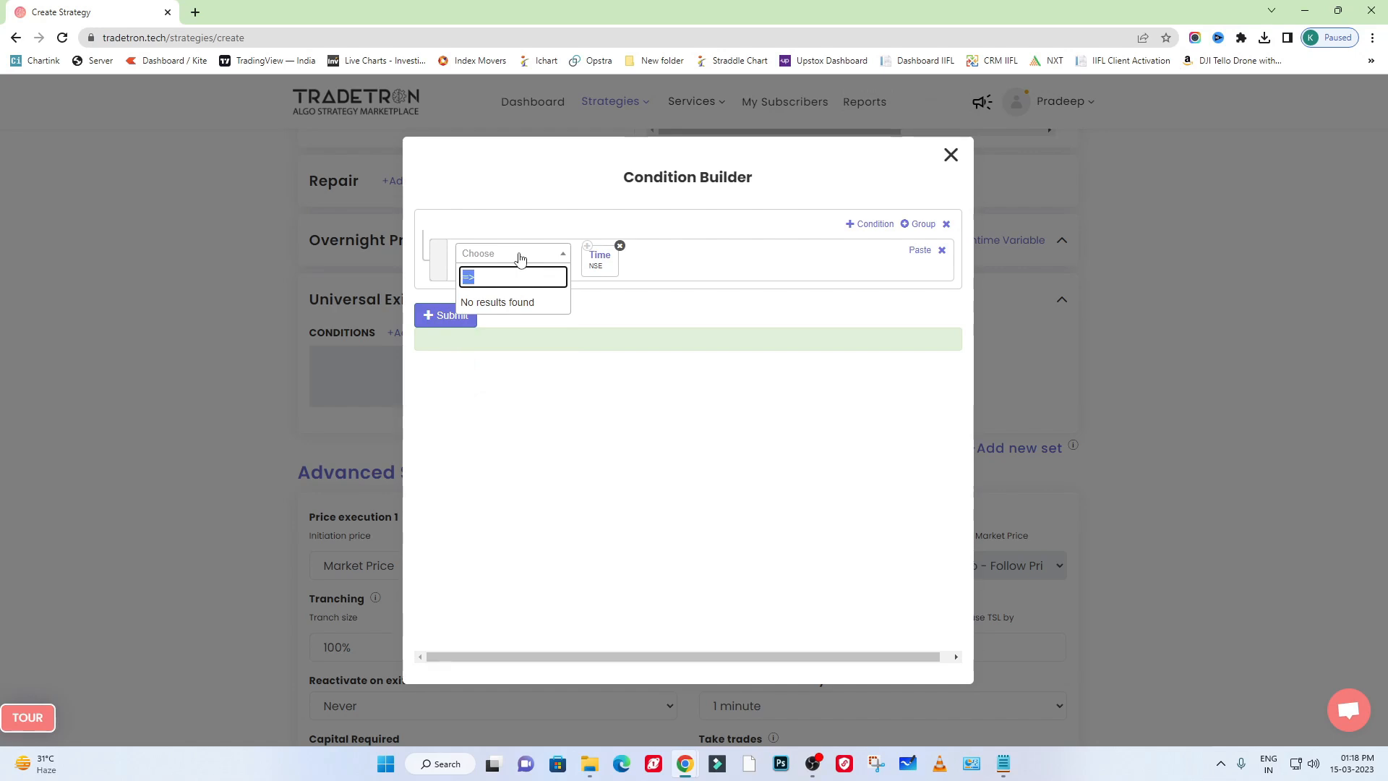
pyautogui.write('<=')
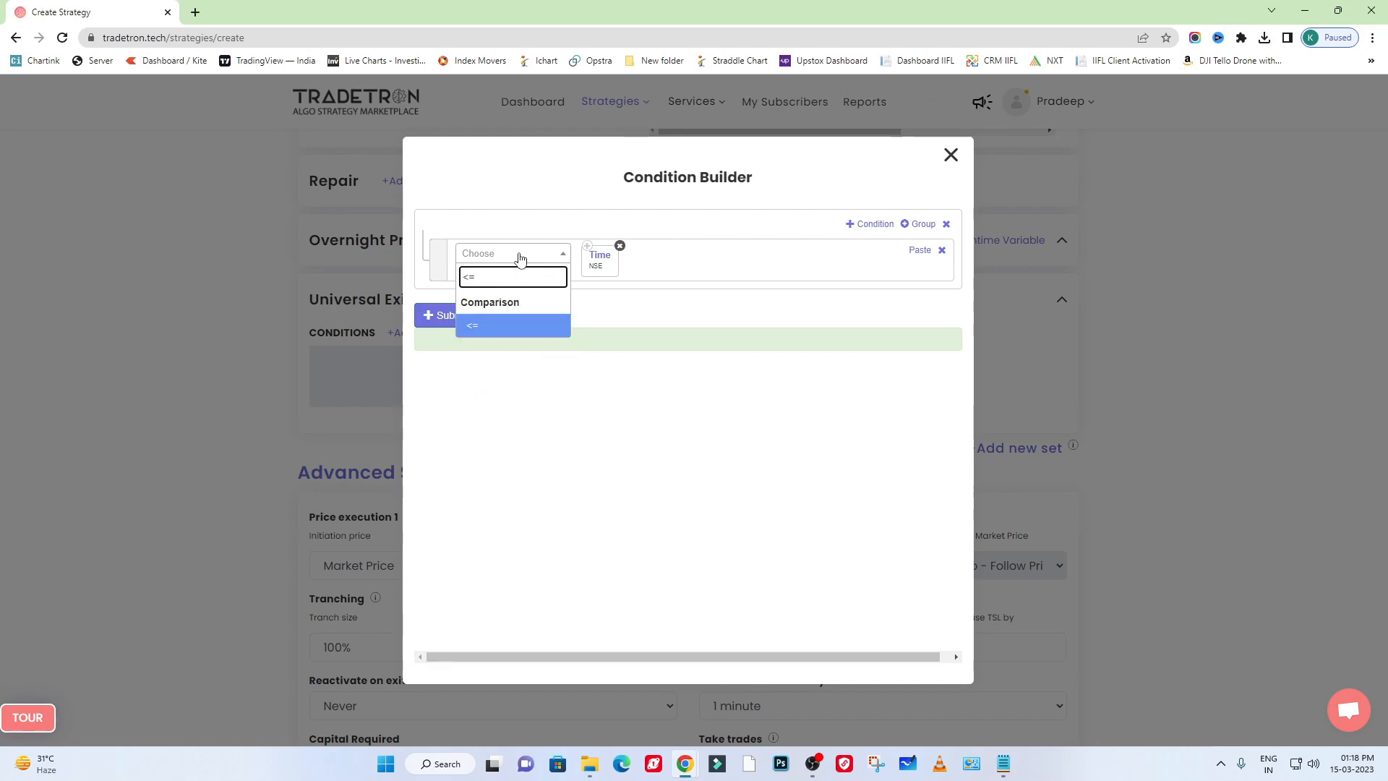
pyautogui.click(514, 329)
# - Add the Number keyword with value 945 after the comparison operator in the exit condition
pyautogui.click(517, 258)
pyautogui.write('number')
pyautogui.click(508, 429)
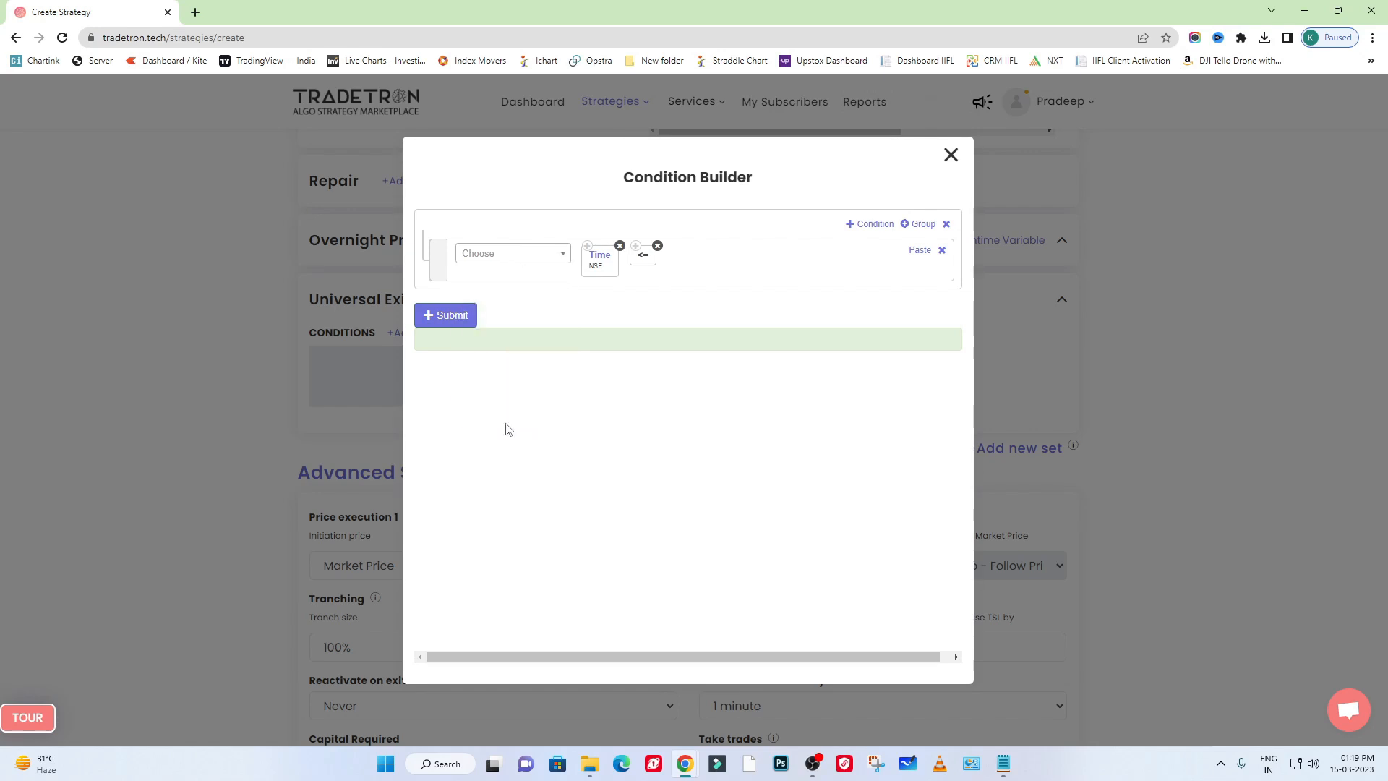
pyautogui.click(511, 254)
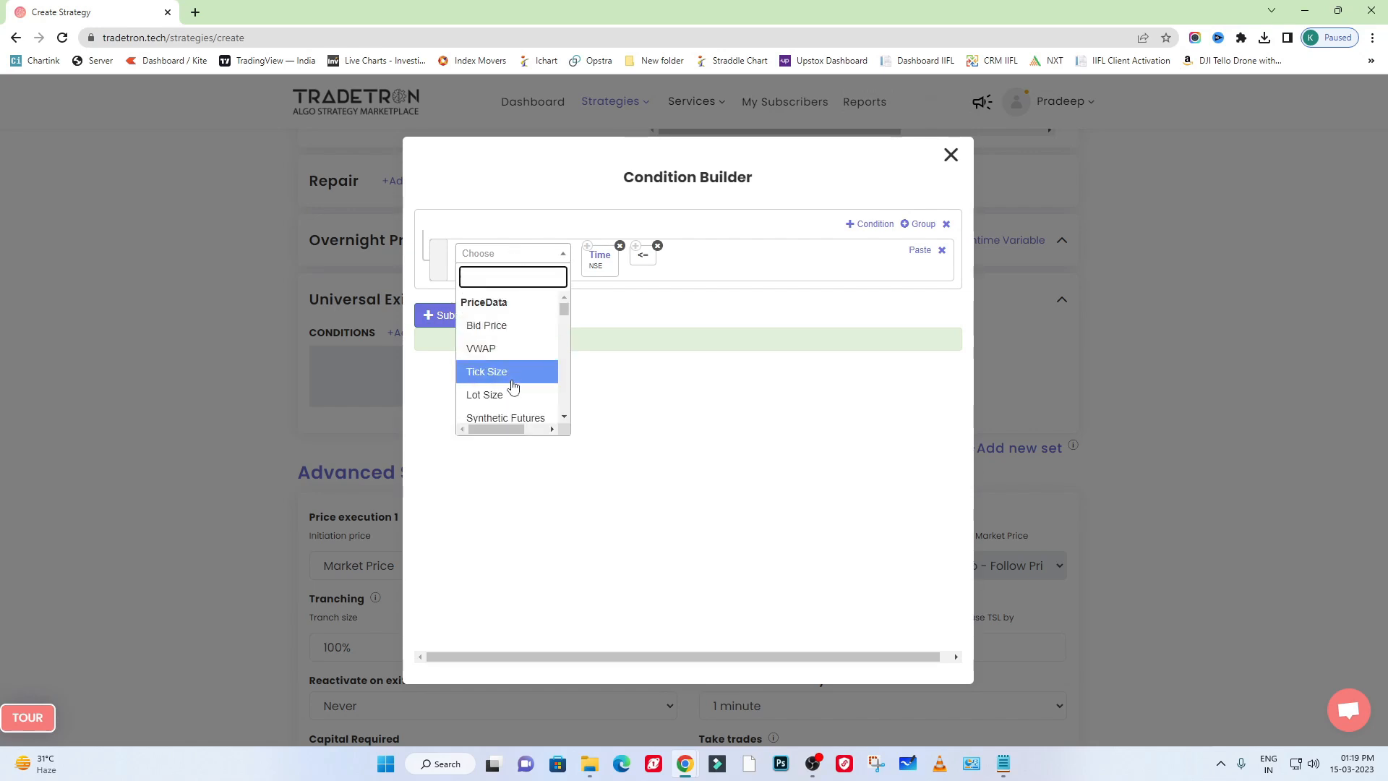
pyautogui.write('number')
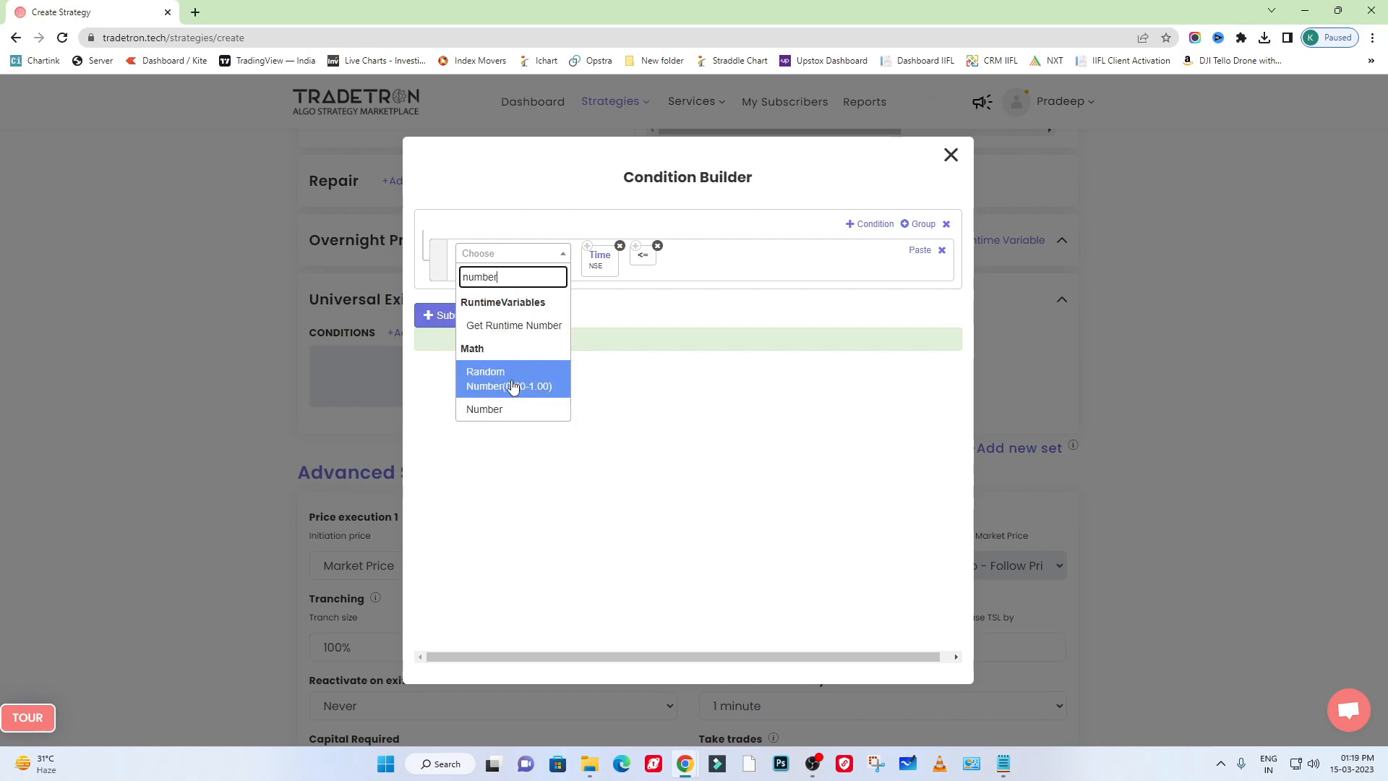
pyautogui.click(513, 409)
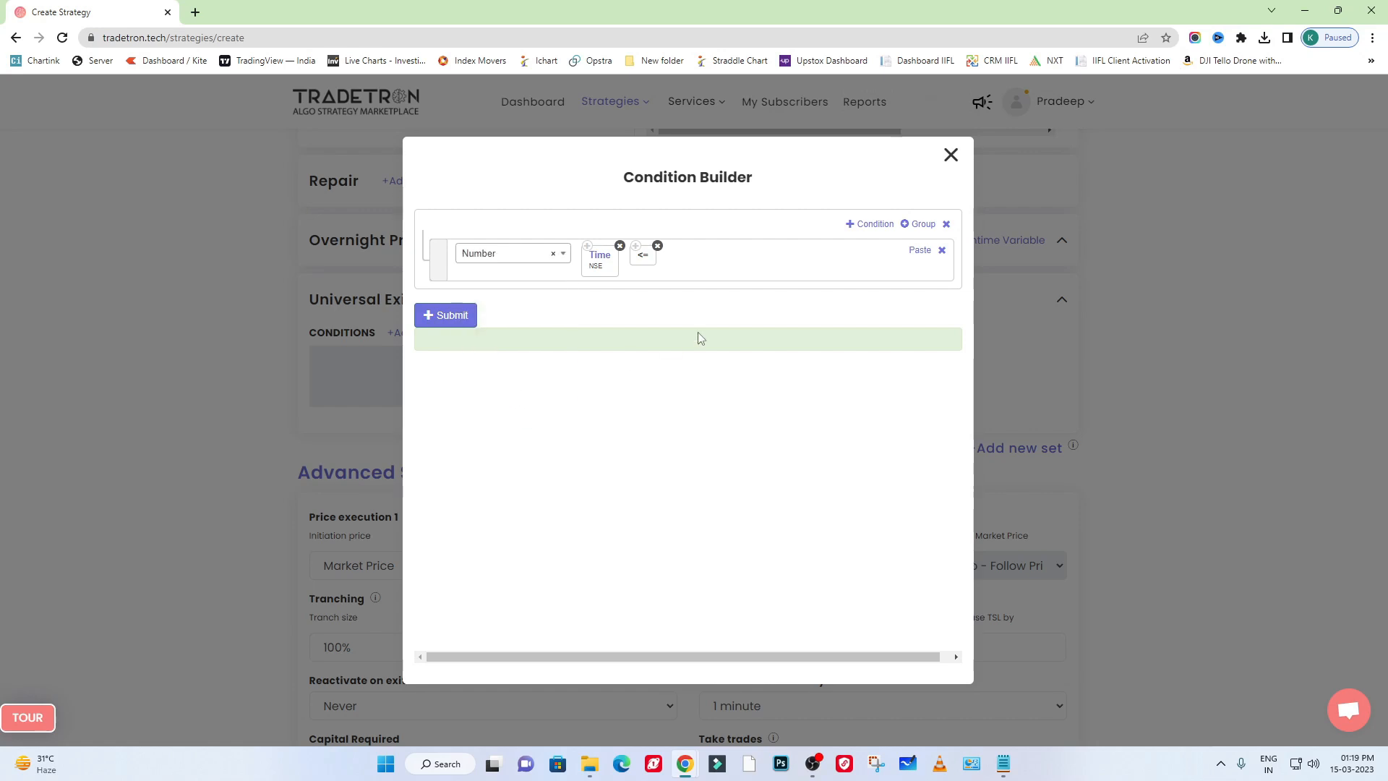
pyautogui.click(496, 254)
pyautogui.click(620, 309)
pyautogui.click(527, 258)
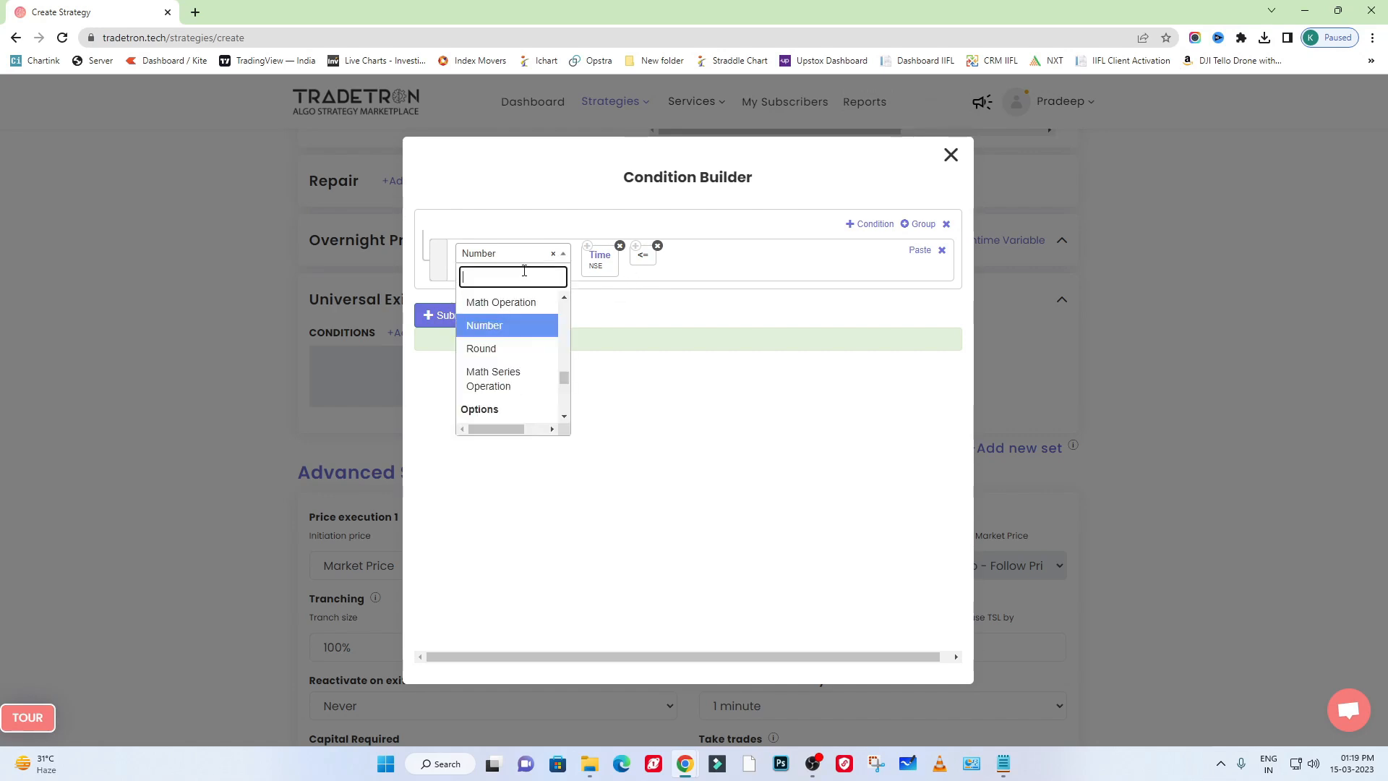
pyautogui.click(483, 326)
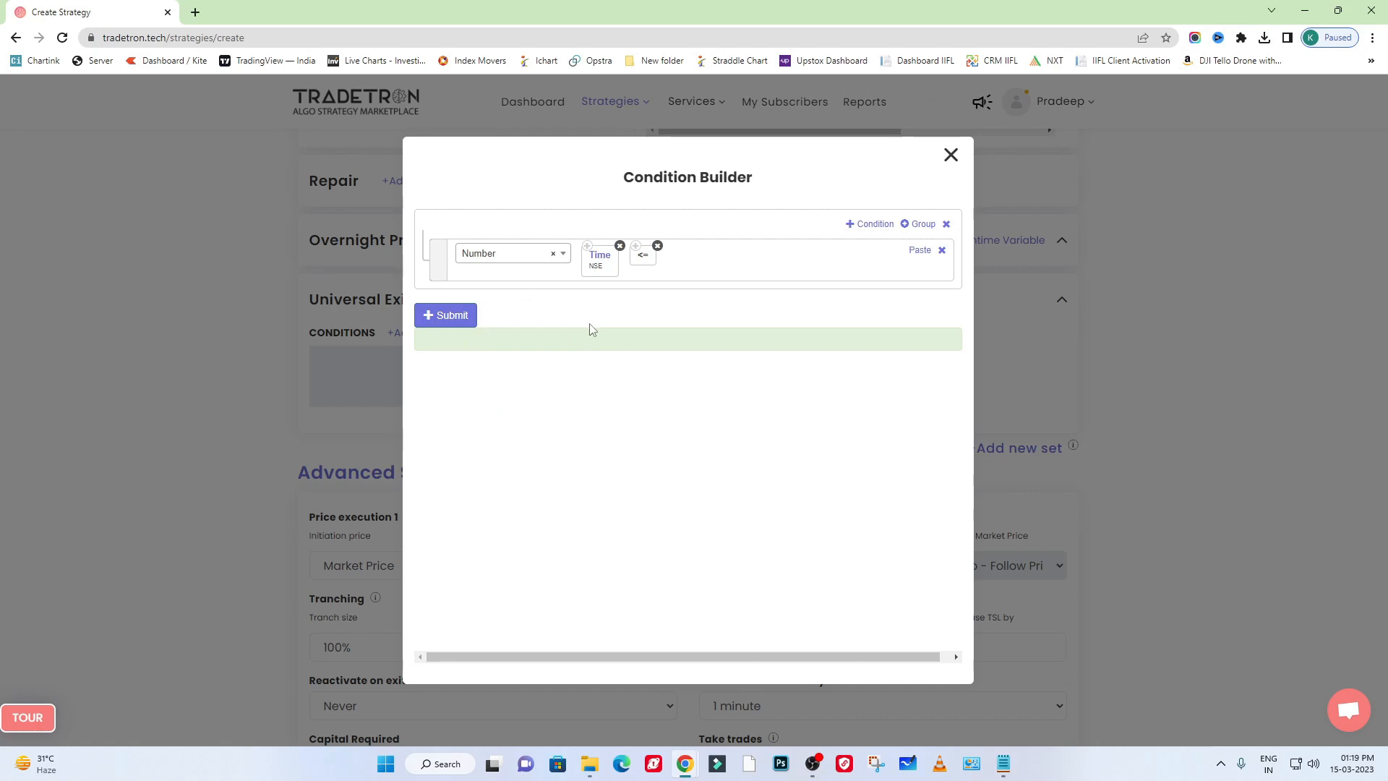
pyautogui.doubleClick(576, 365)
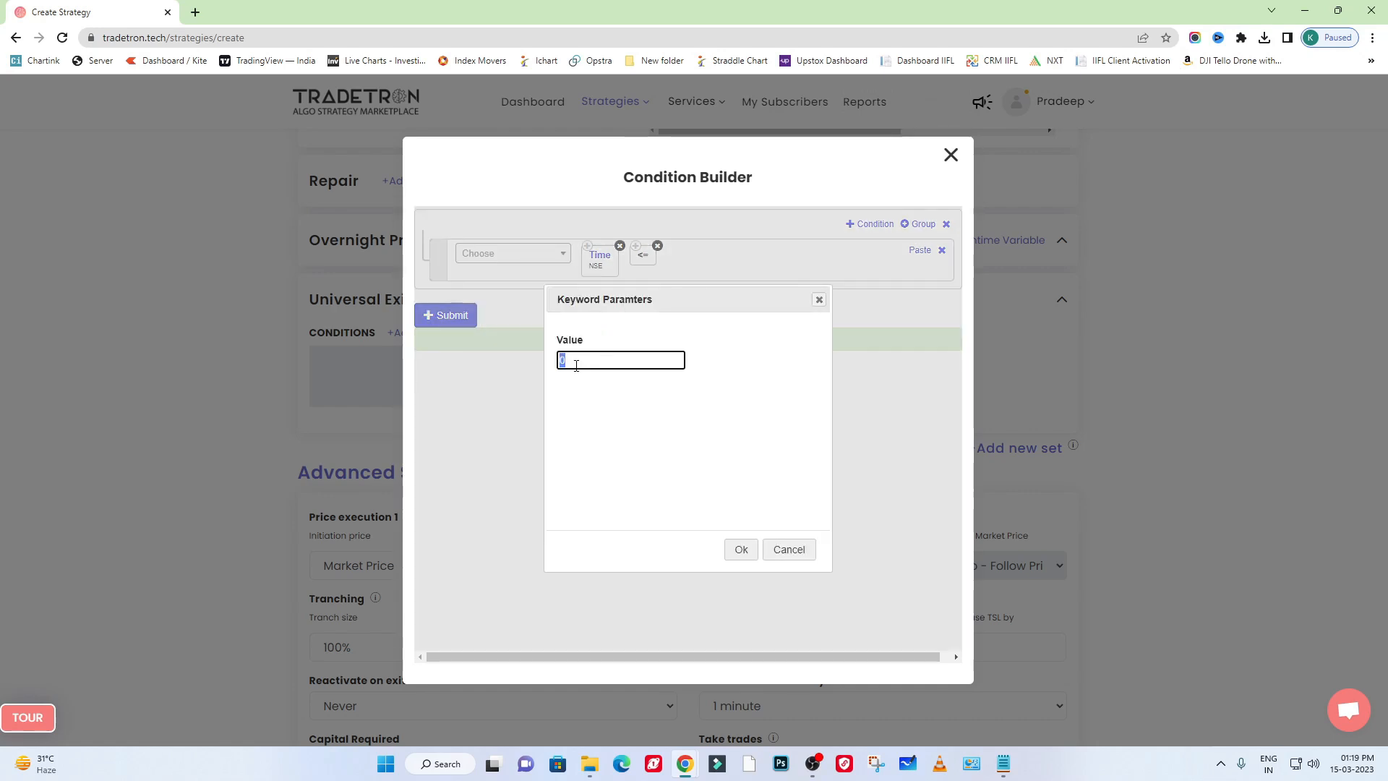
pyautogui.write('945')
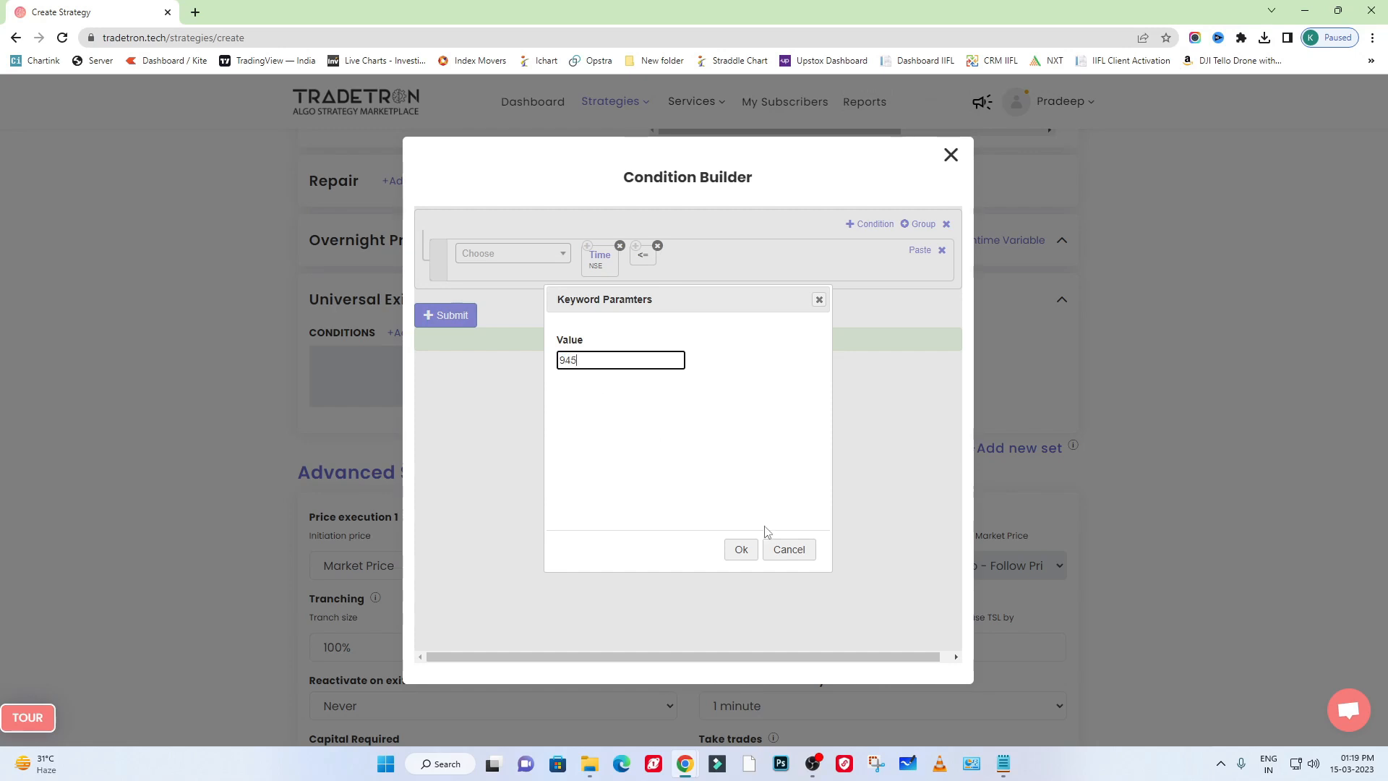
pyautogui.click(737, 553)
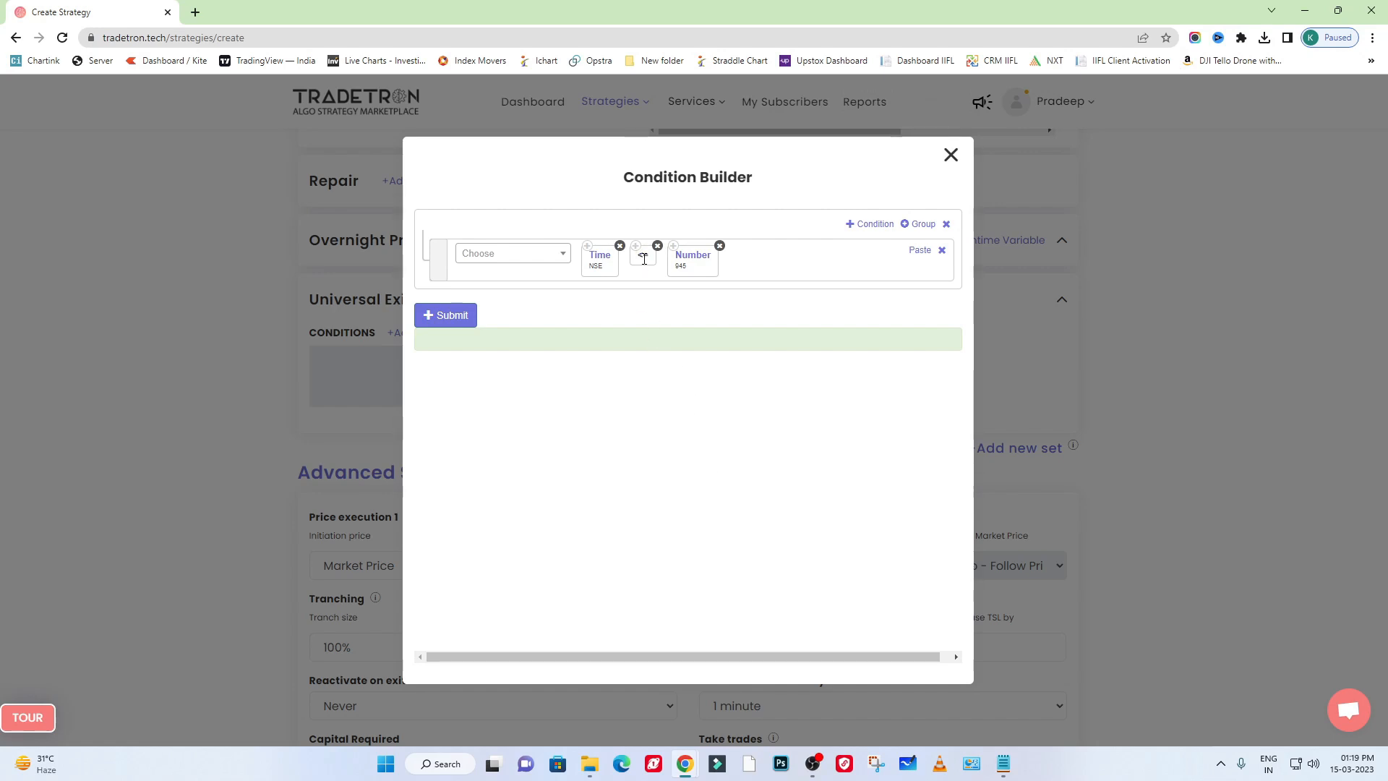
# - Submit the Universal Exit condition and close the condition builder
pyautogui.moveTo(644, 259); pyautogui.dragTo(638, 266)
pyautogui.click(436, 316)
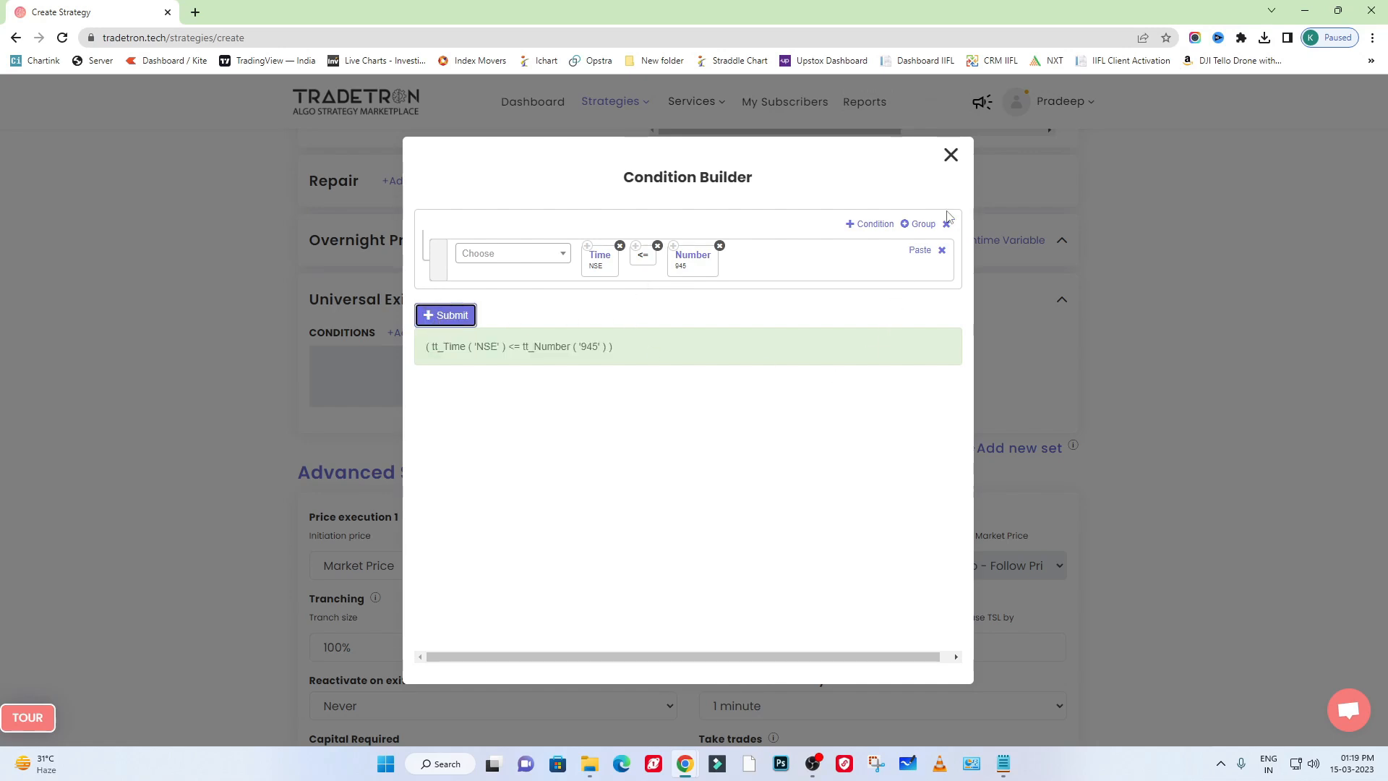
pyautogui.click(950, 155)
# - Review the entry condition, the two entry positions and the Universal Exit condition of the strategy
pyautogui.scroll(7, 180, 429)
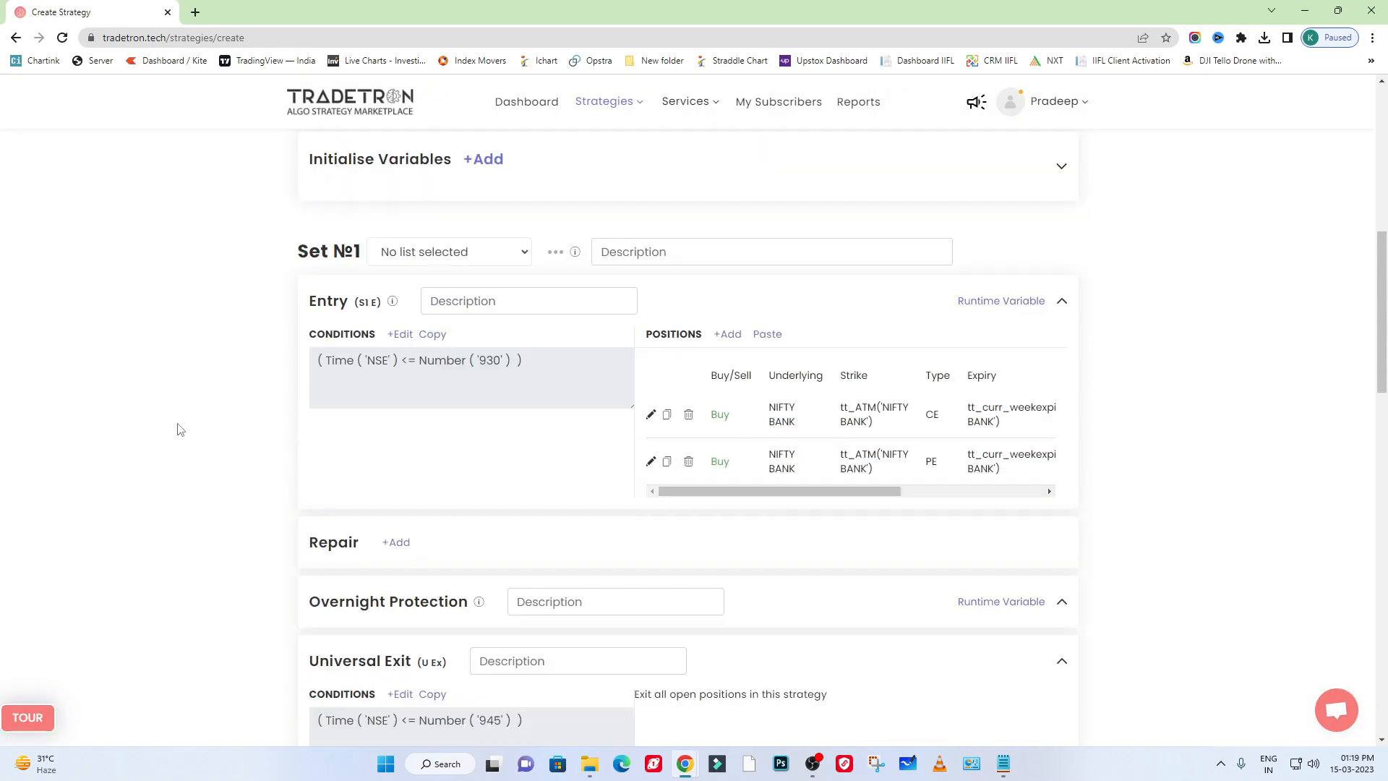
pyautogui.scroll(-2, 180, 429)
pyautogui.moveTo(556, 373); pyautogui.dragTo(346, 367)
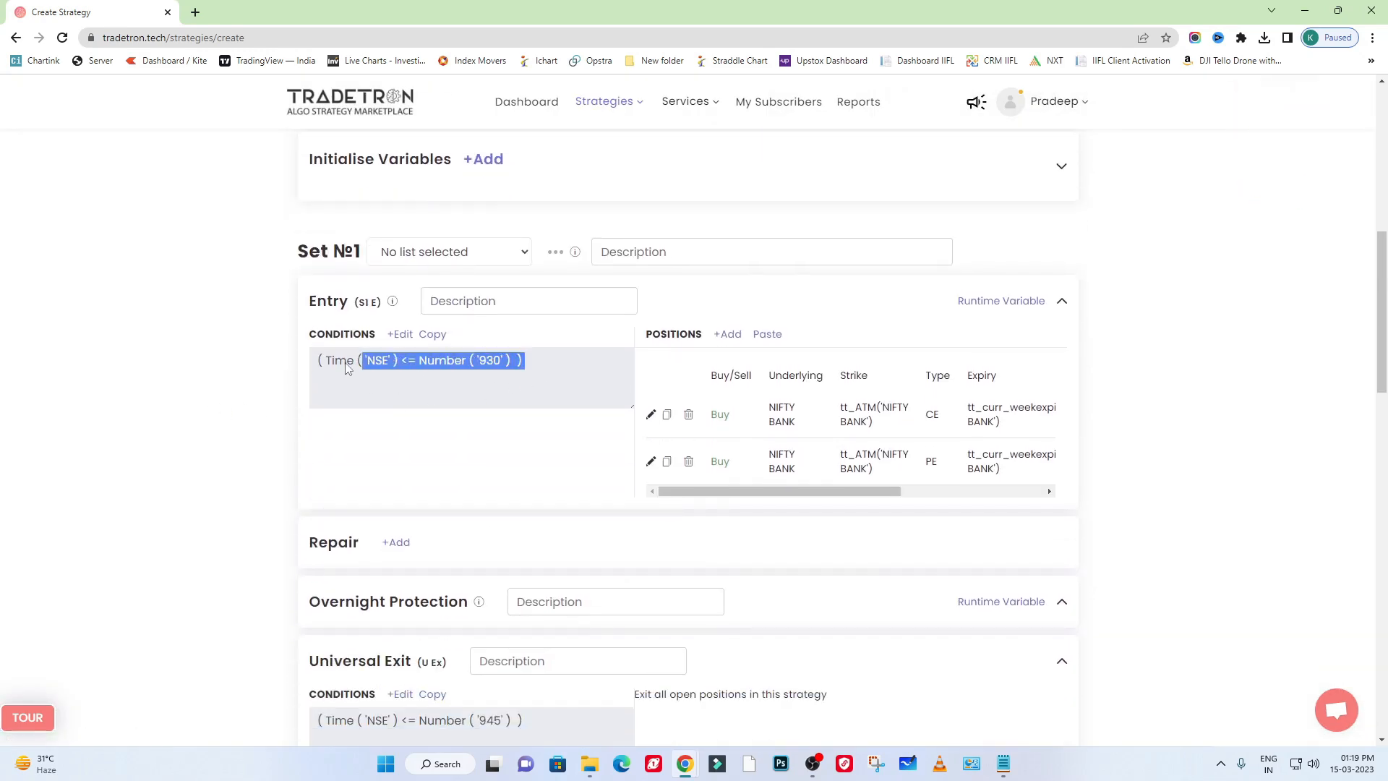
pyautogui.moveTo(725, 414); pyautogui.dragTo(1023, 457)
pyautogui.click(1185, 453)
pyautogui.scroll(-3, 1185, 452)
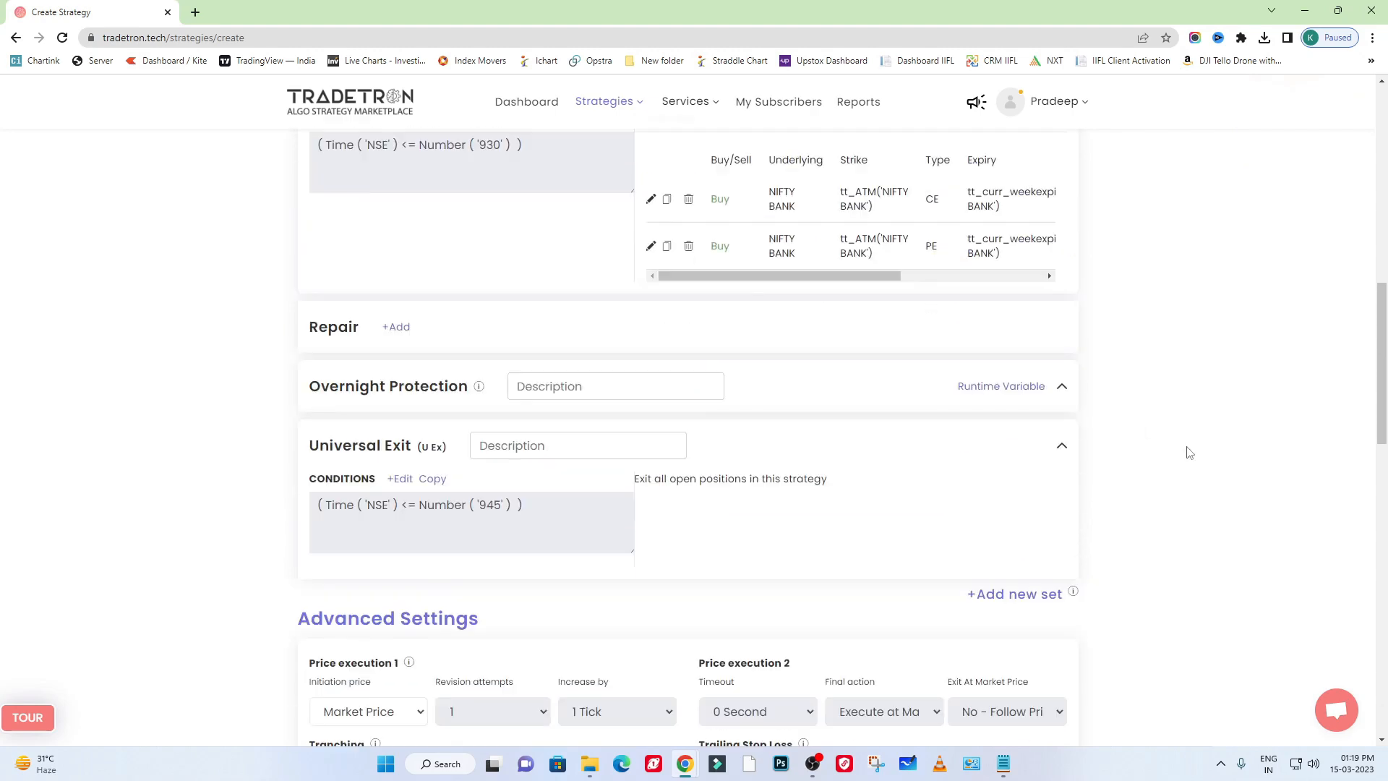
pyautogui.moveTo(557, 484); pyautogui.dragTo(311, 490)
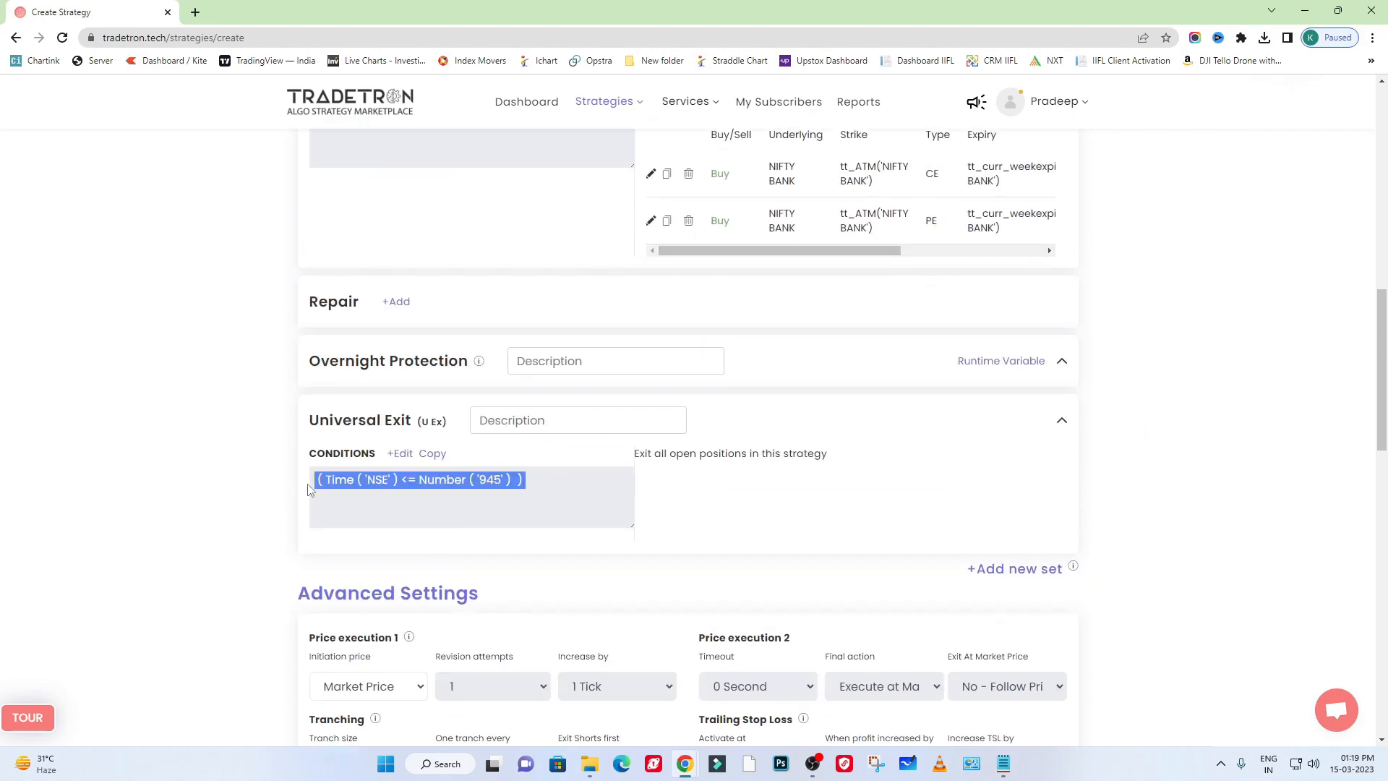
# - Create the strategy with the remaining advanced and sharing settings left at their defaults
pyautogui.click(194, 490)
pyautogui.scroll(-15, 194, 490)
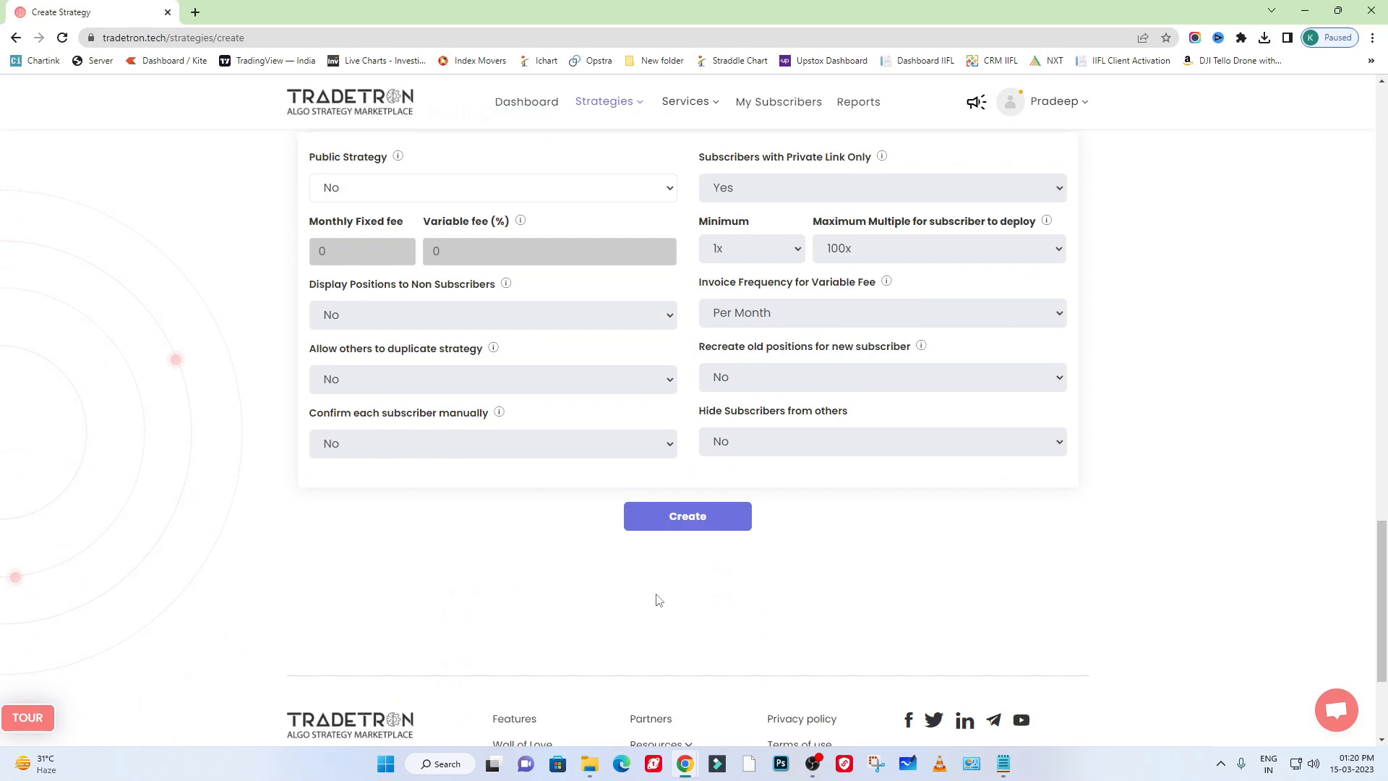
pyautogui.click(719, 531)
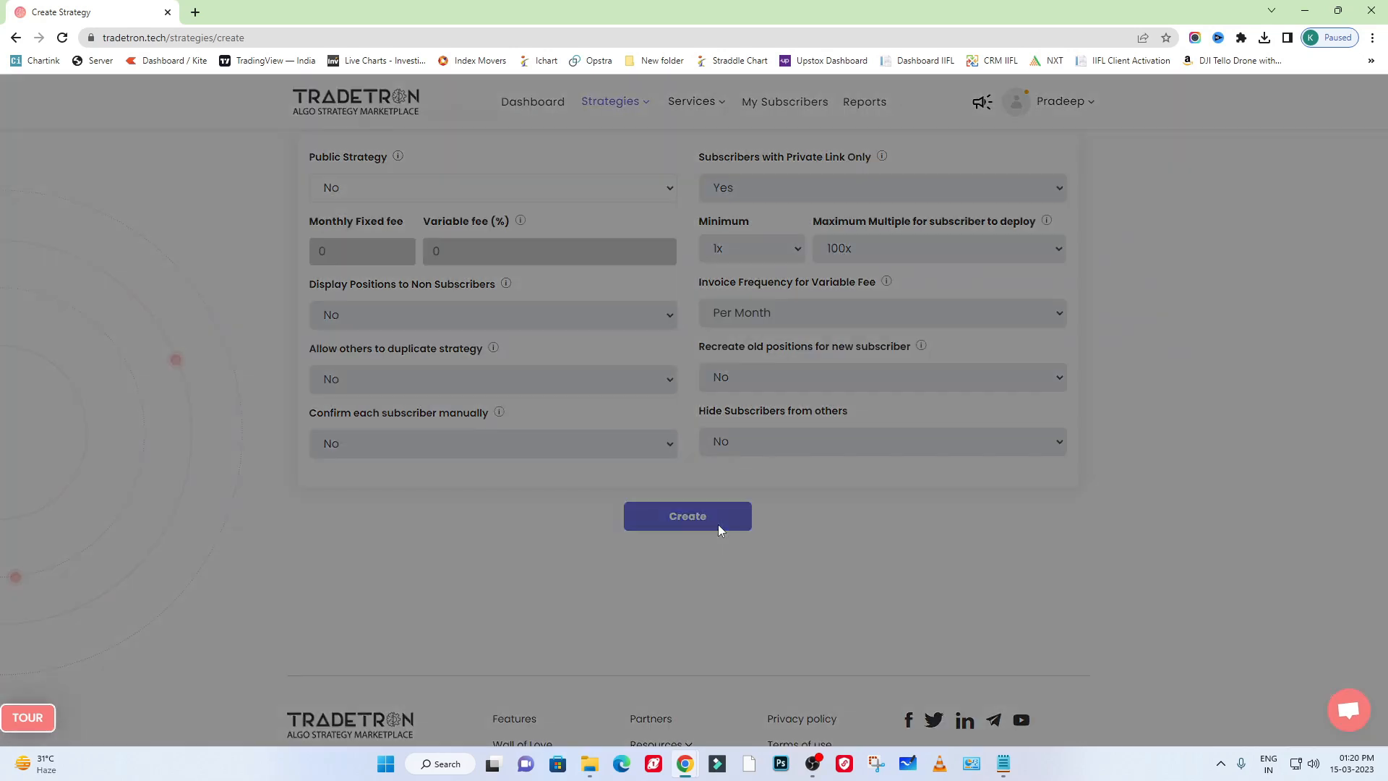